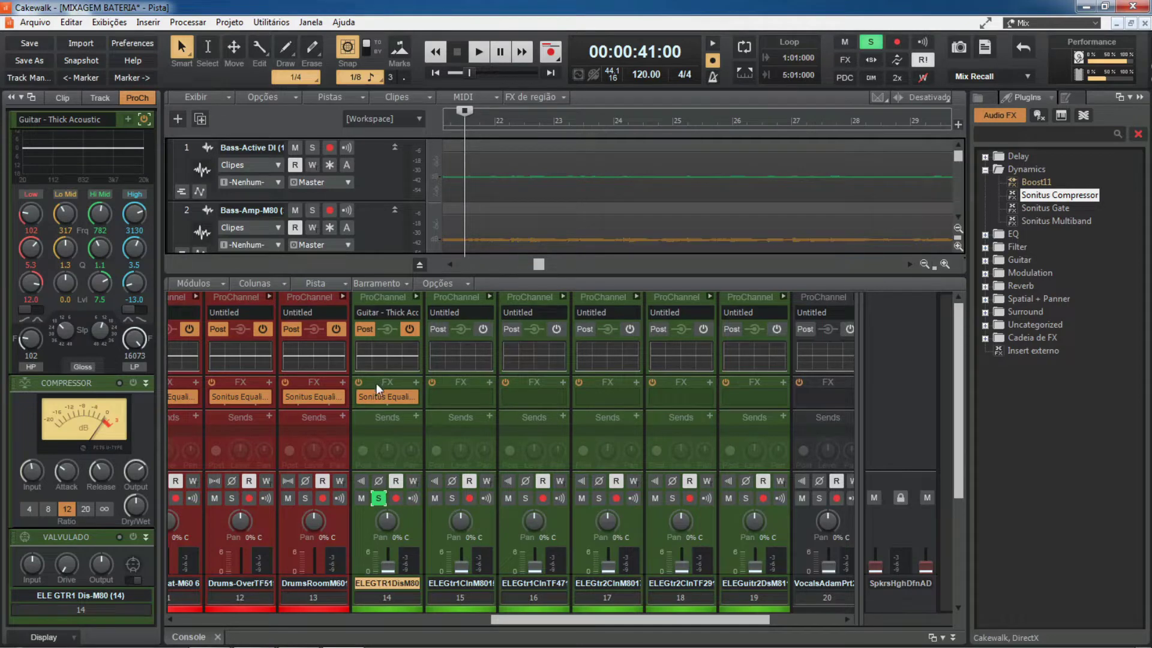
Step: Insert the Sonitus Compressor from the Dynamics effects into track 14's FX bin below the equalizer, and close its window
mouse_move(370, 395)
left_click(1012, 169)
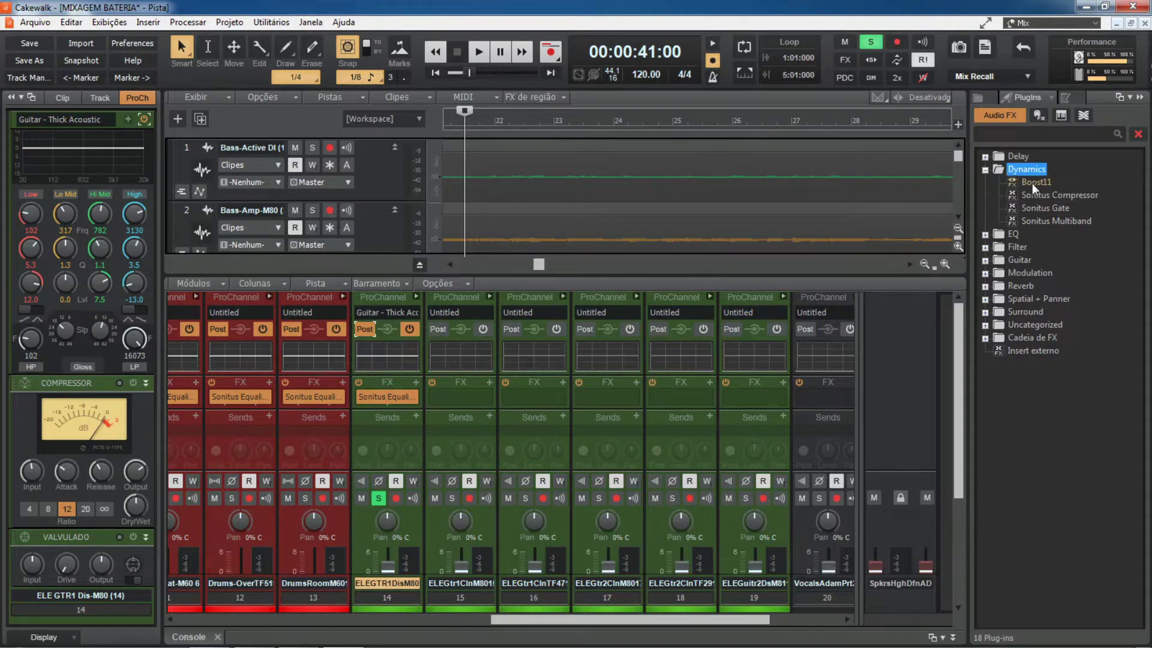
left_click(1033, 183)
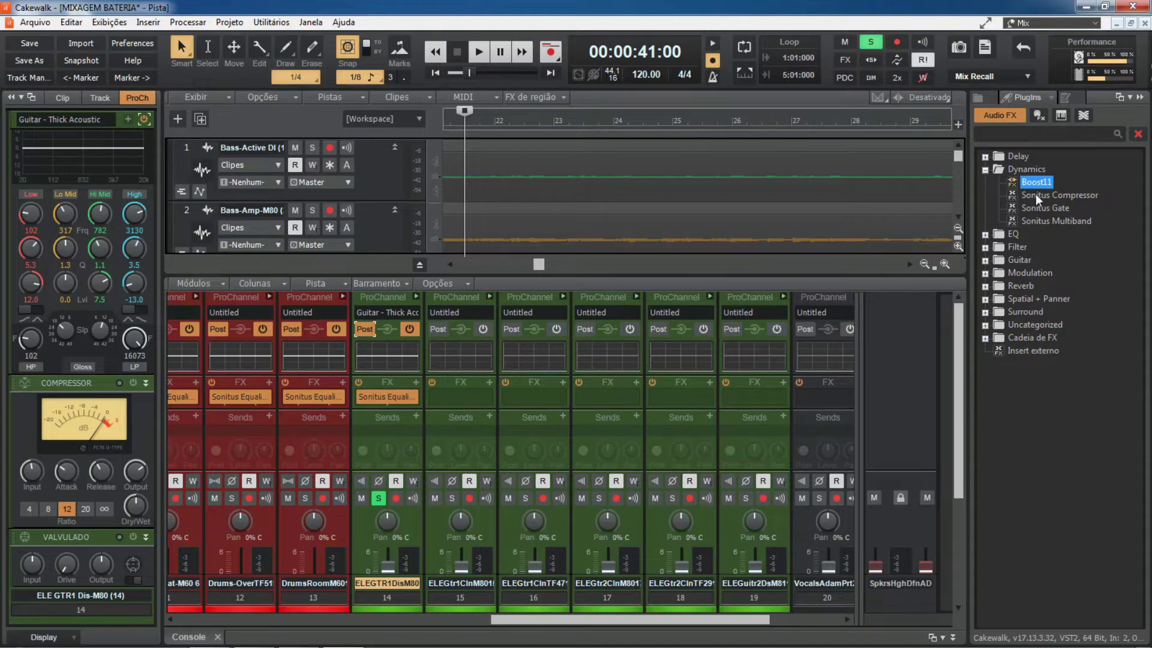
left_click(1035, 196)
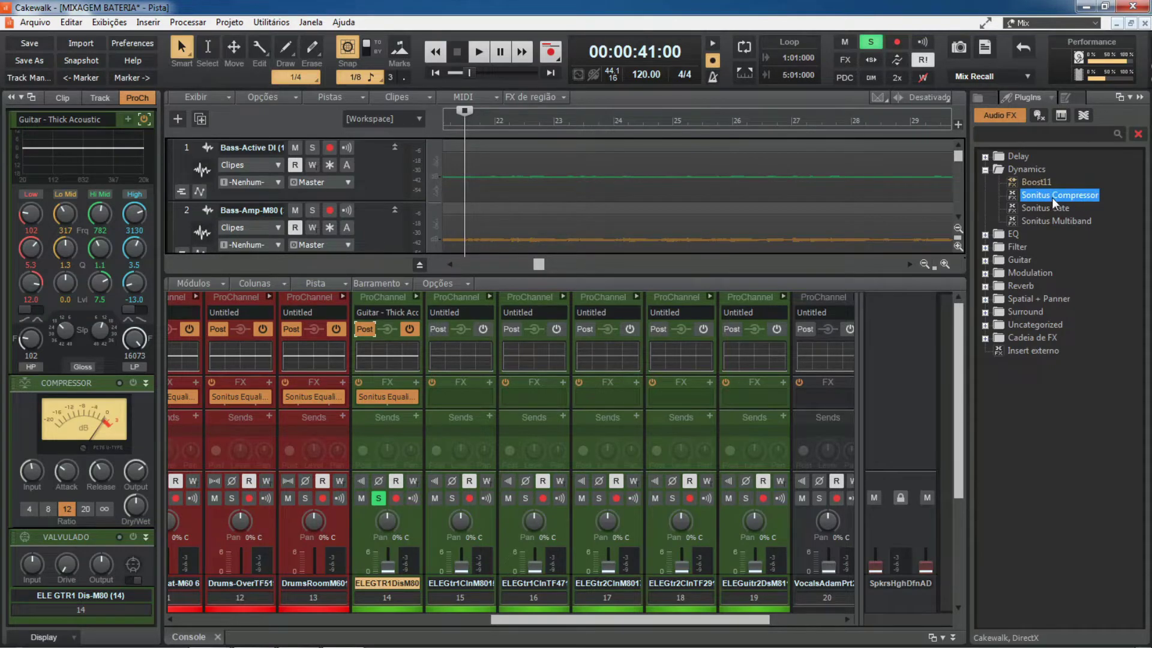
left_click_drag(1047, 193, 372, 398)
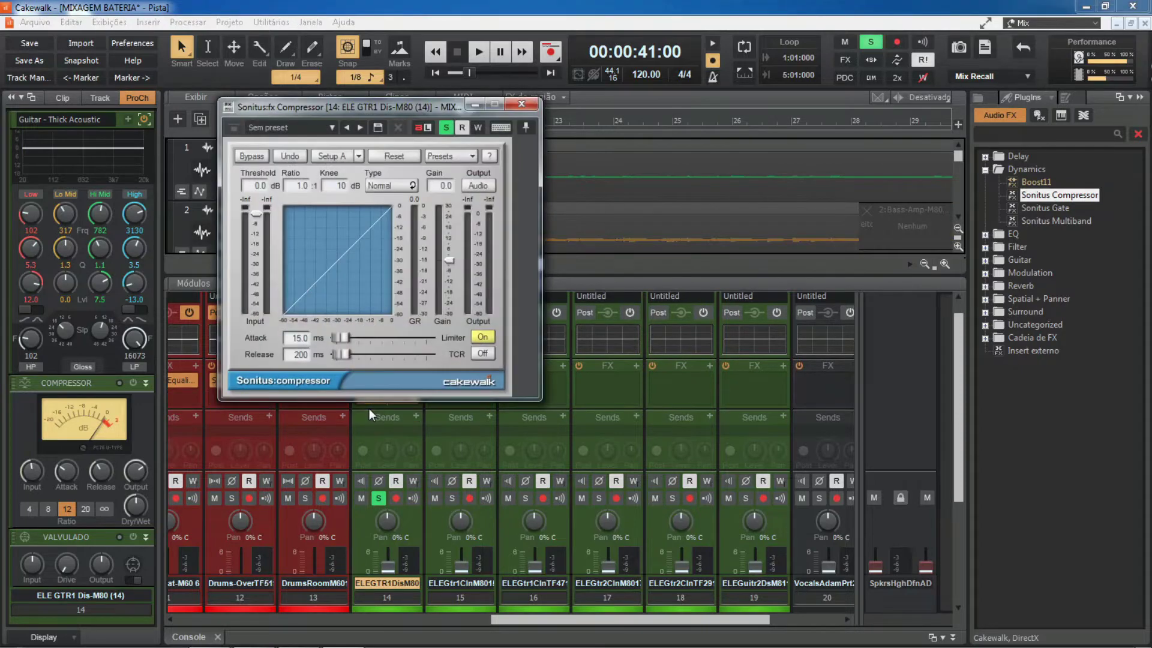
left_click_drag(397, 100, 566, 148)
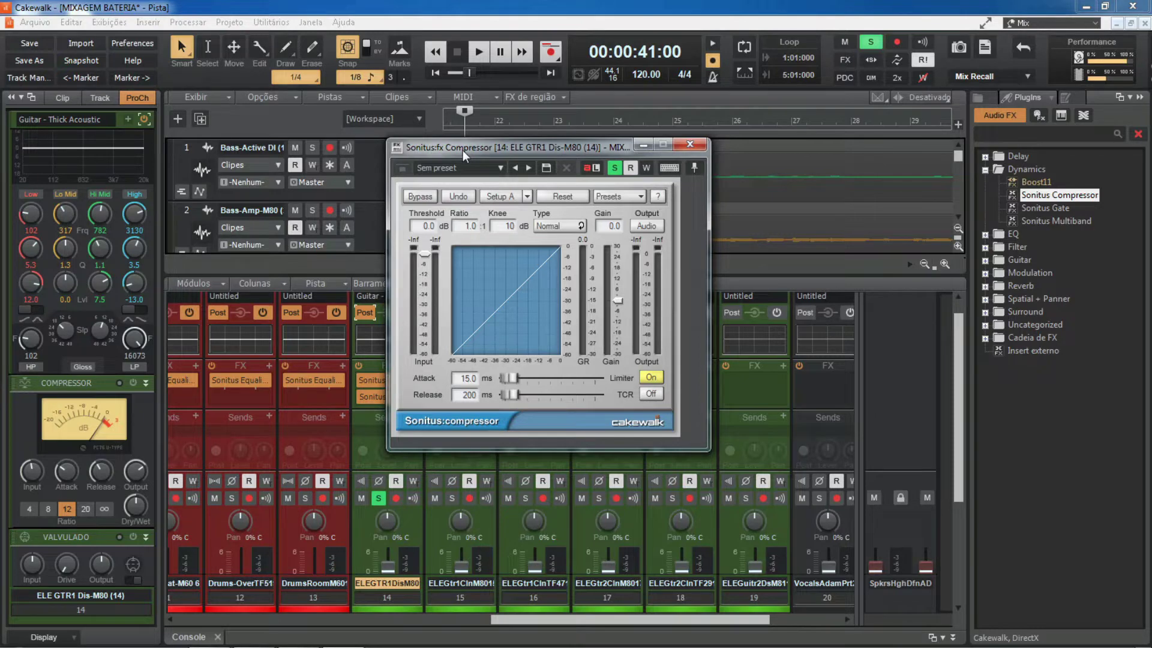
left_click(688, 145)
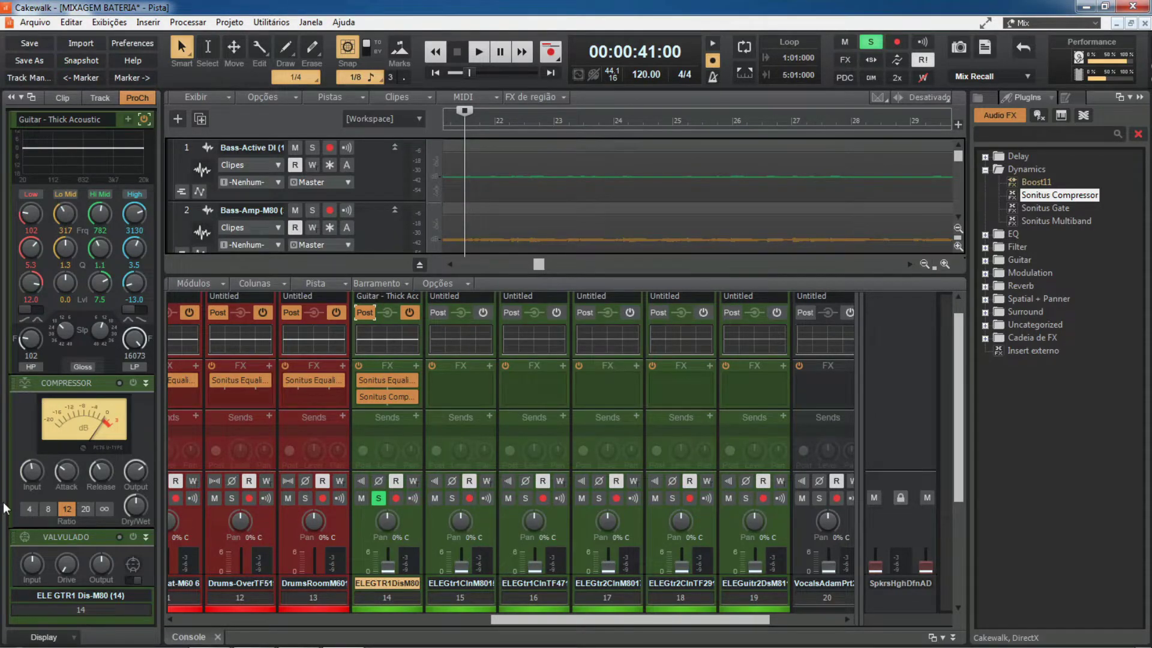
Step: Turn off track 14's ProChannel and reopen its Sonitus Compressor with the threshold at 0.0 dB, keeping the FX bin uncovered
mouse_move(100, 128)
left_click(143, 117)
double_click(387, 397)
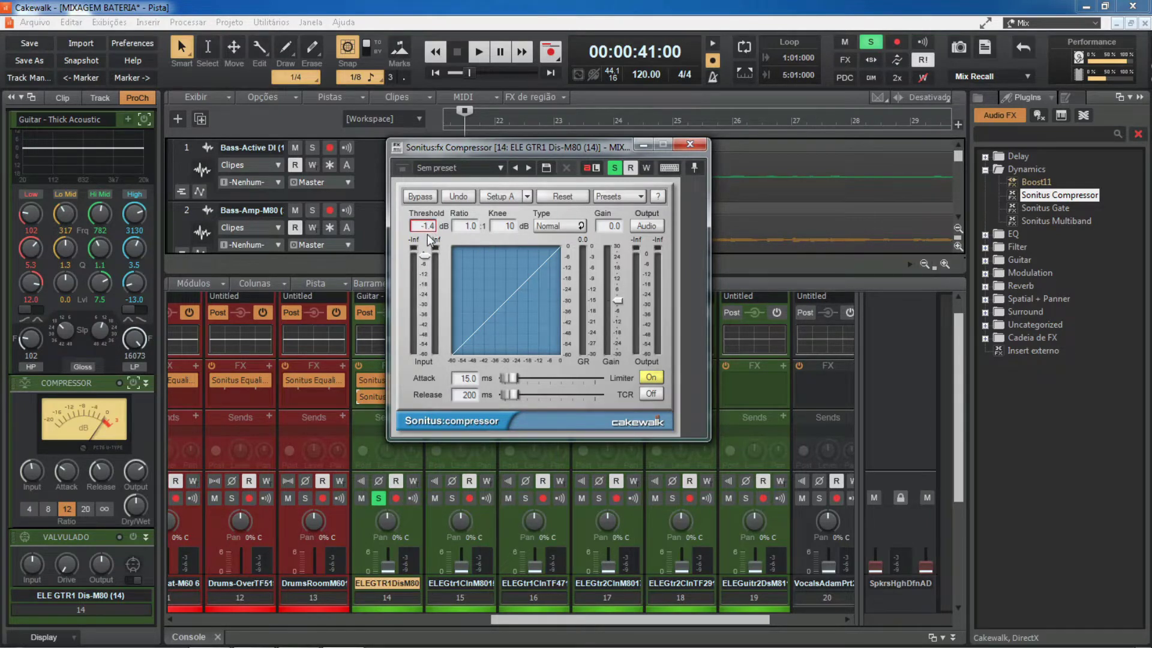
mouse_move(429, 239)
left_mouse_down()
mouse_move(424, 331)
mouse_move(424, 253)
left_mouse_up()
left_click_drag(504, 148, 686, 158)
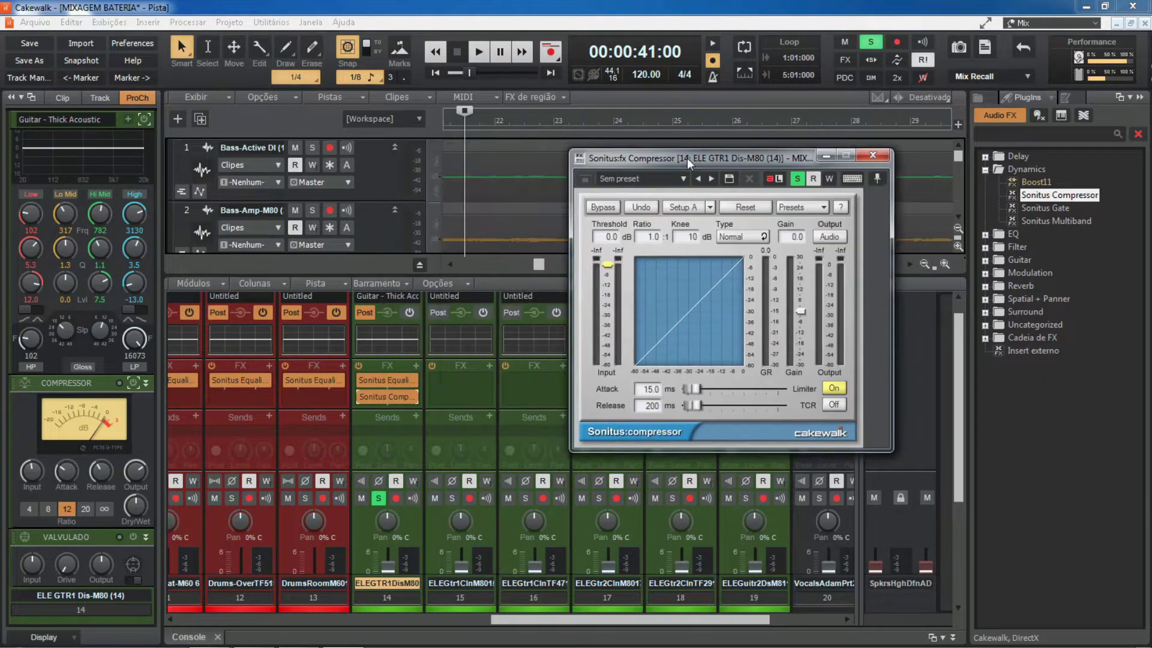
Step: Compare playback of the track 14 guitar with the Sonitus Compressor bypassed and with it enabled again
left_click(356, 397)
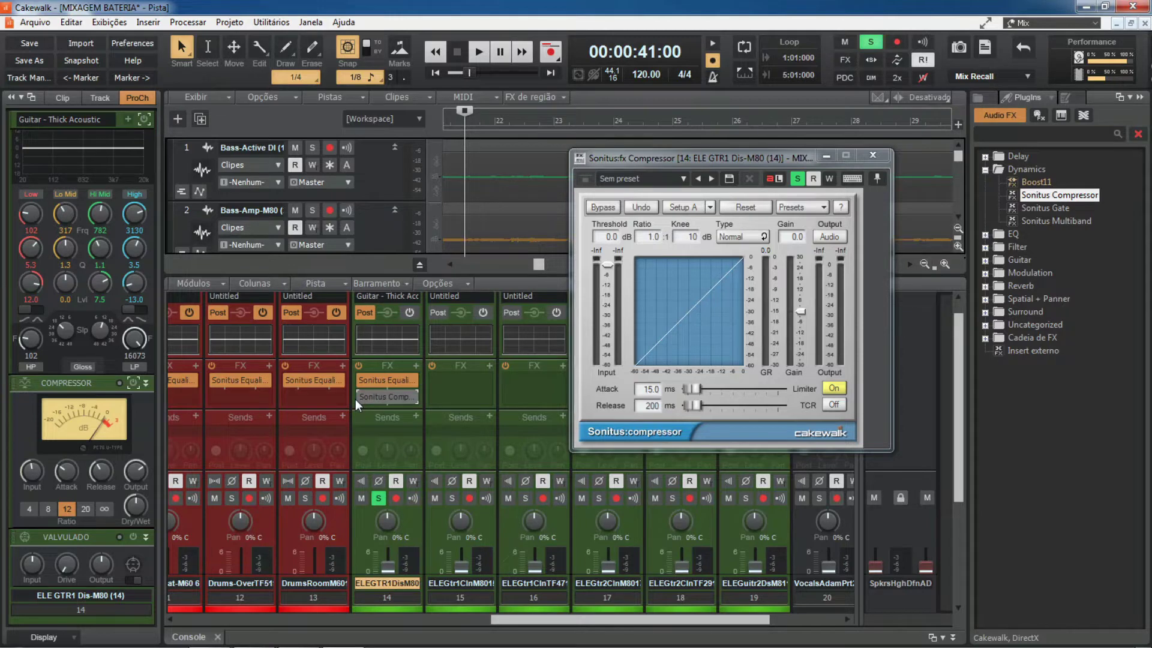
key("space")
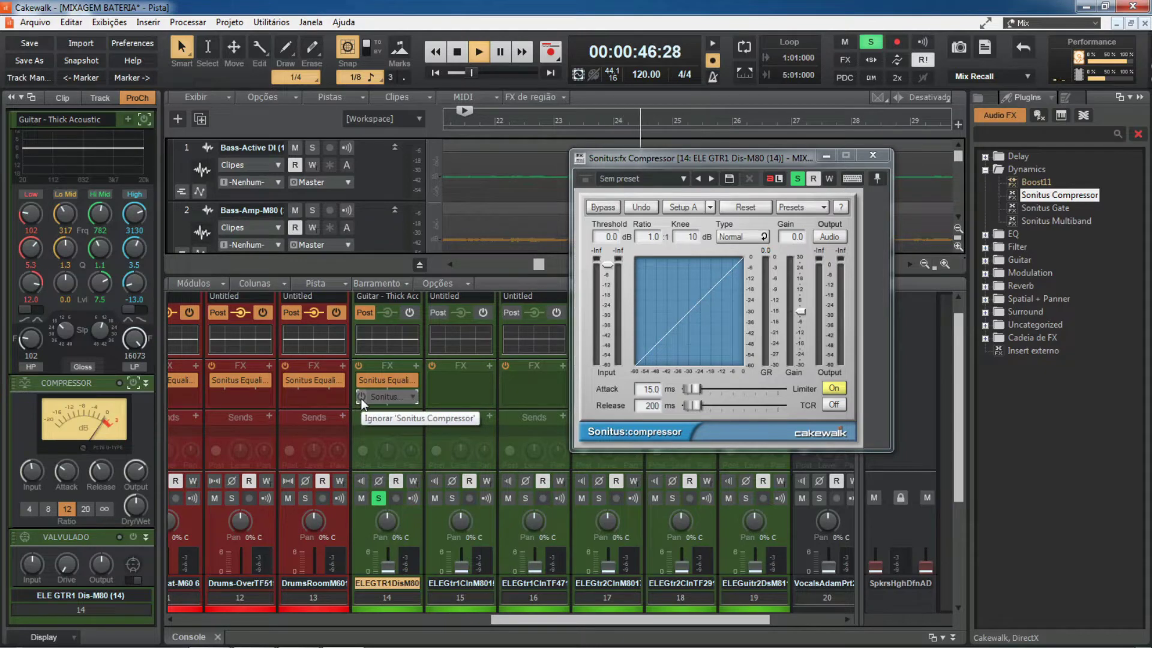
key("space")
left_click(361, 397)
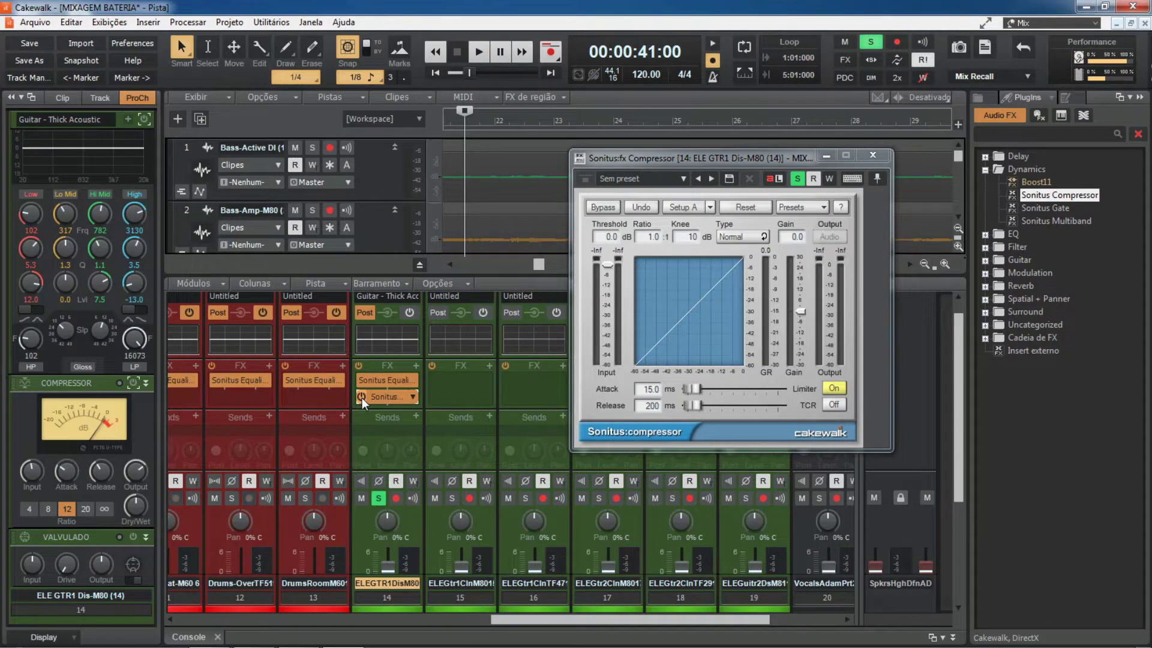
key("space")
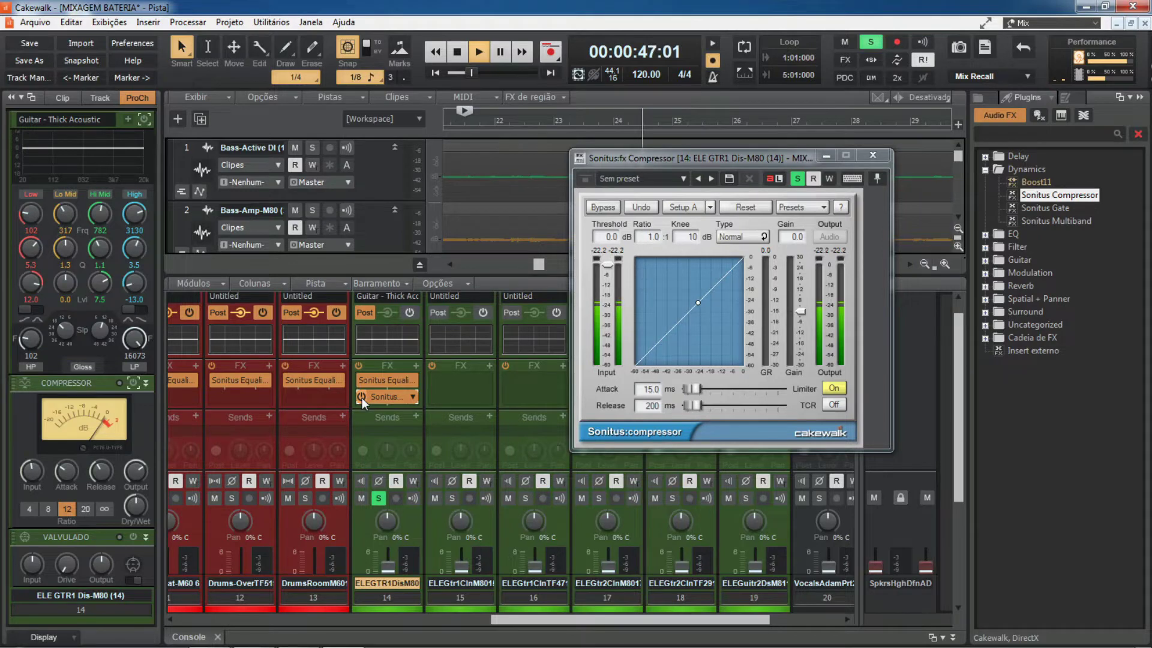
key("space")
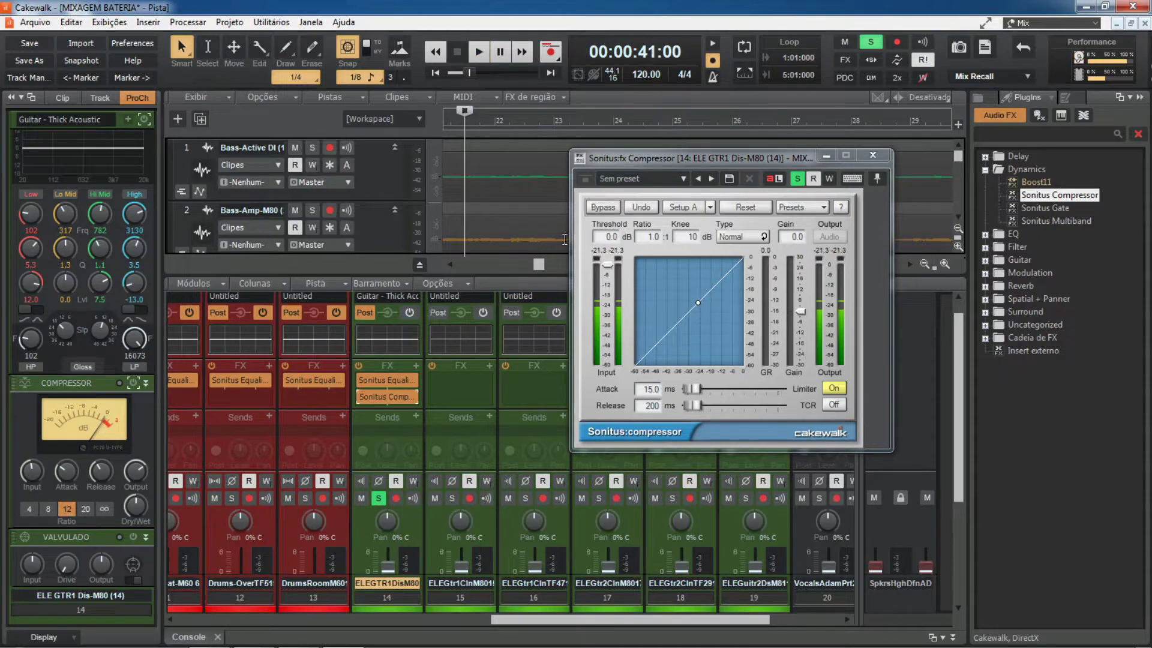
Step: Sweep the compressor's threshold between its lowest setting and 0 dB during playback, ending at about -40.6 dB, and stop playback
left_click_drag(697, 160, 523, 186)
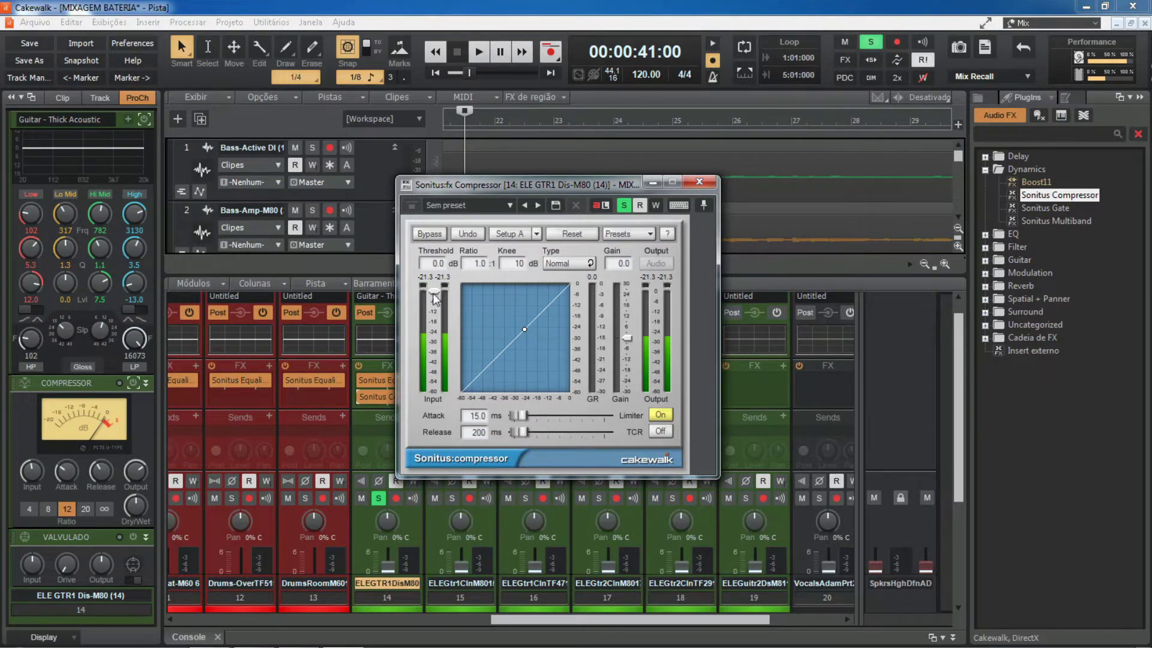
left_click_drag(435, 298, 433, 362)
key("space")
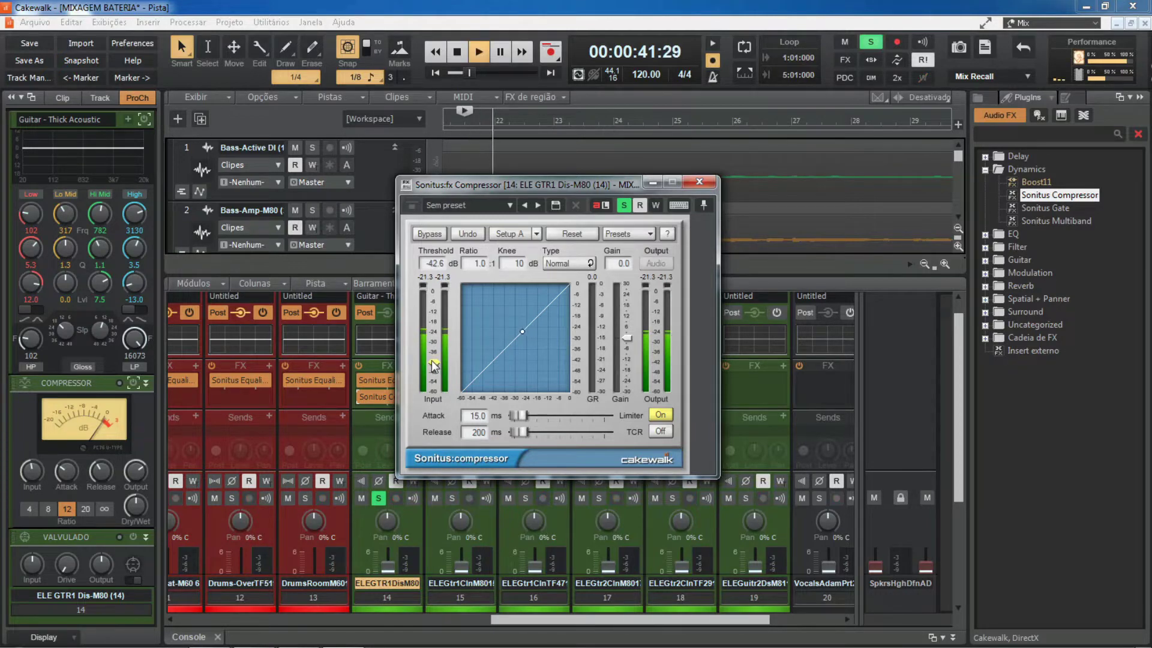
left_click_drag(433, 364, 434, 388)
left_click_drag(433, 388, 434, 291)
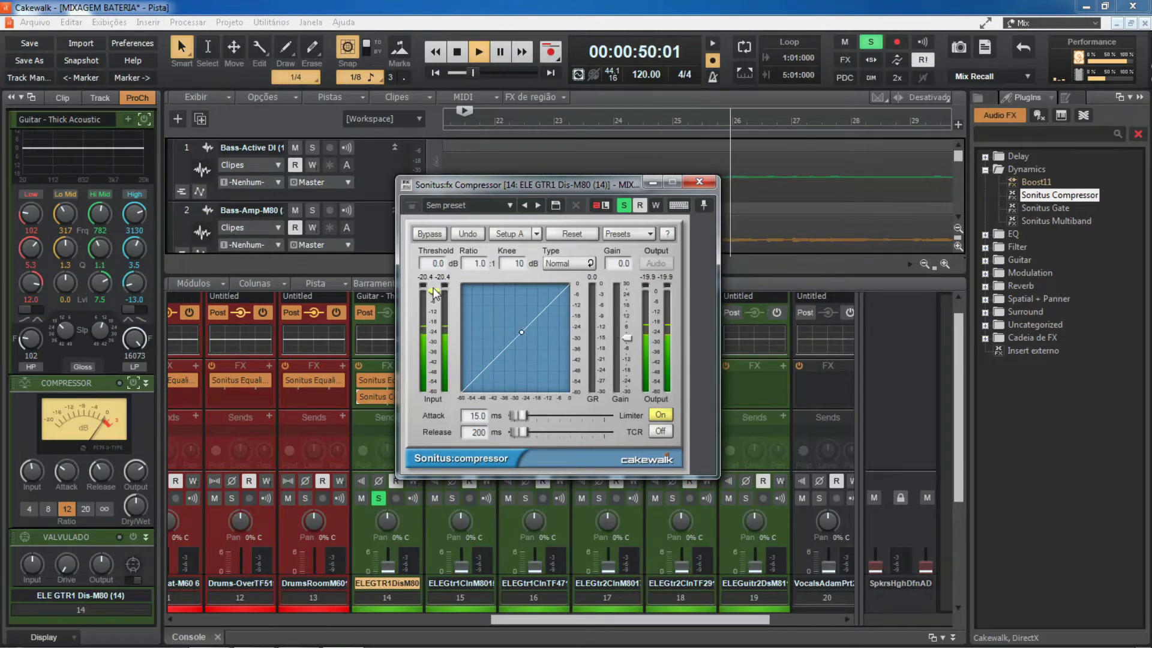
left_click_drag(433, 291, 435, 358)
key("space")
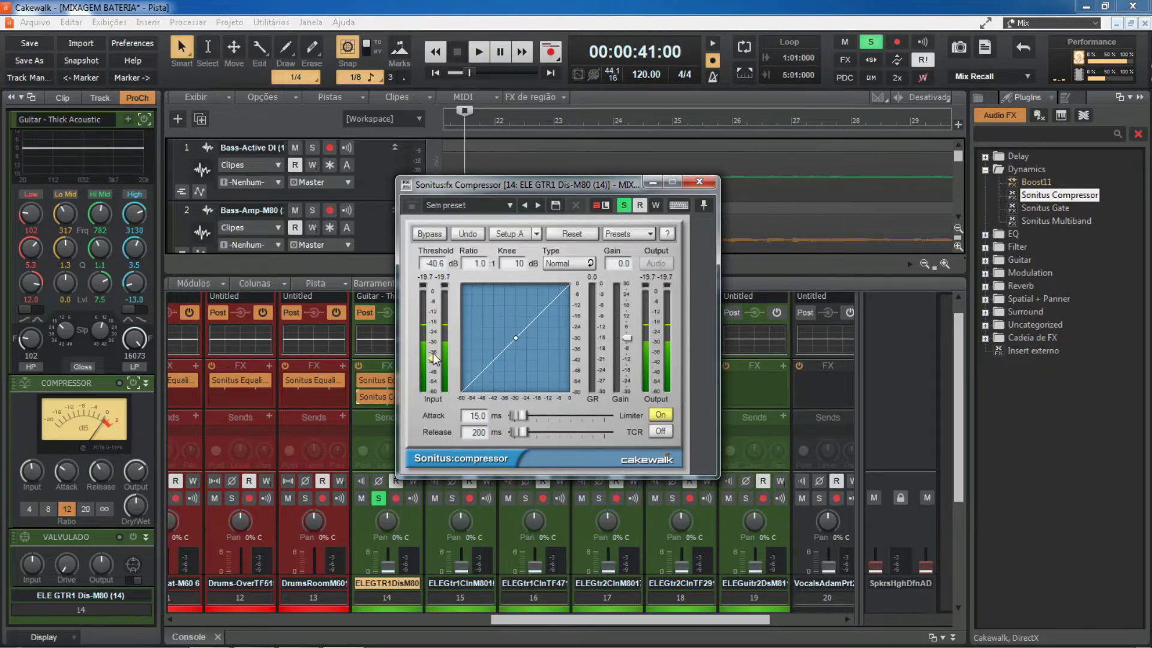
Step: Set the compressor's ratio to 2.0:1 and its threshold to 0.0 dB, and listen to the guitar track
left_click(479, 262)
scroll(480, 264, "up", 5)
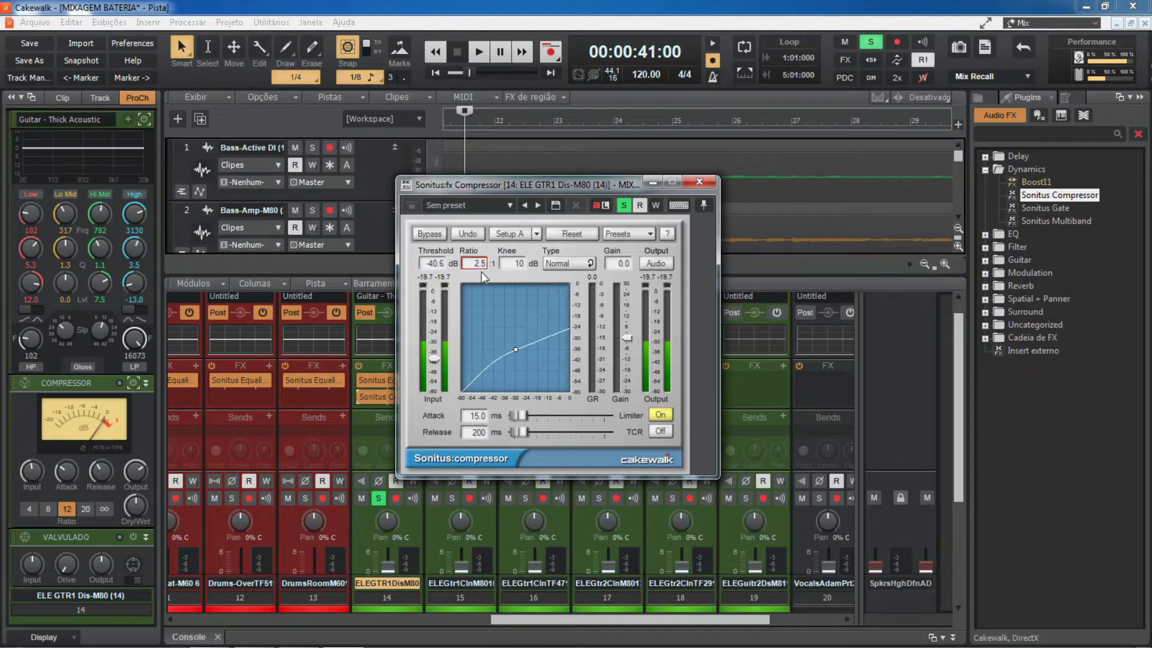
scroll(481, 270, "down", 3)
left_click_drag(433, 359, 434, 291)
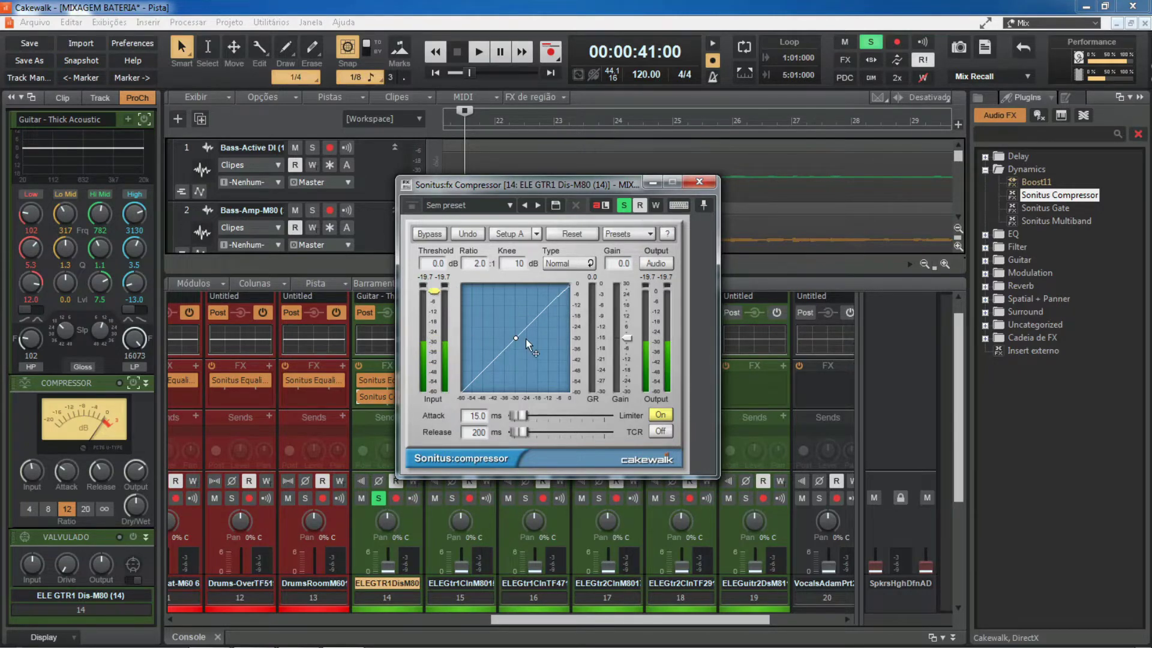
key("space")
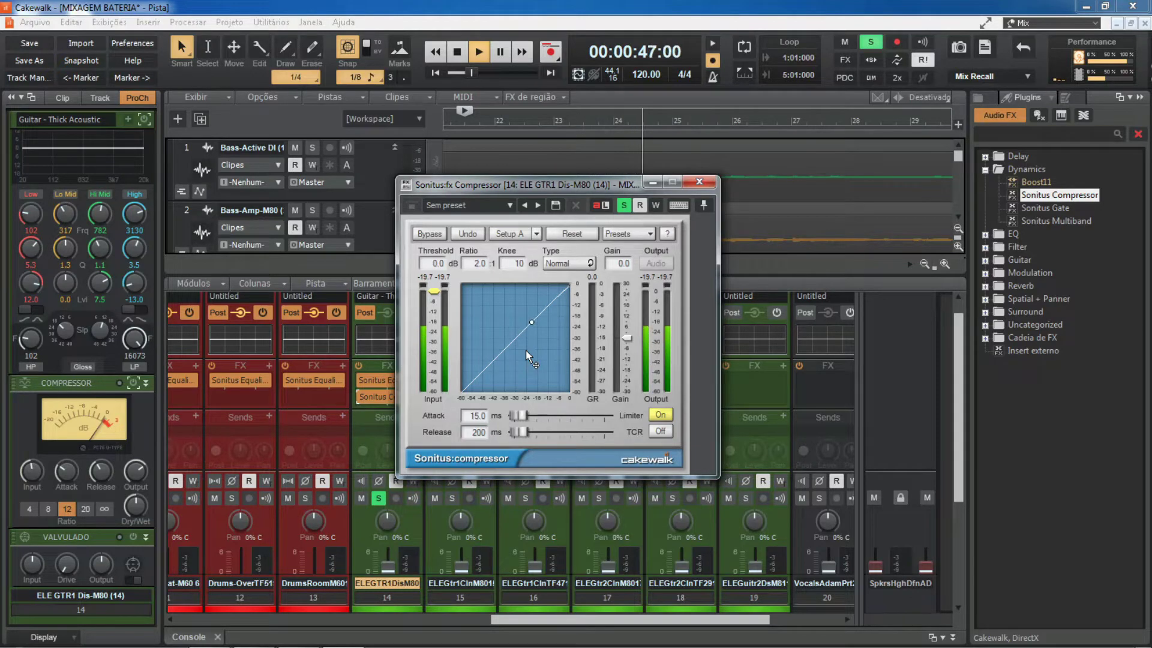
key("space")
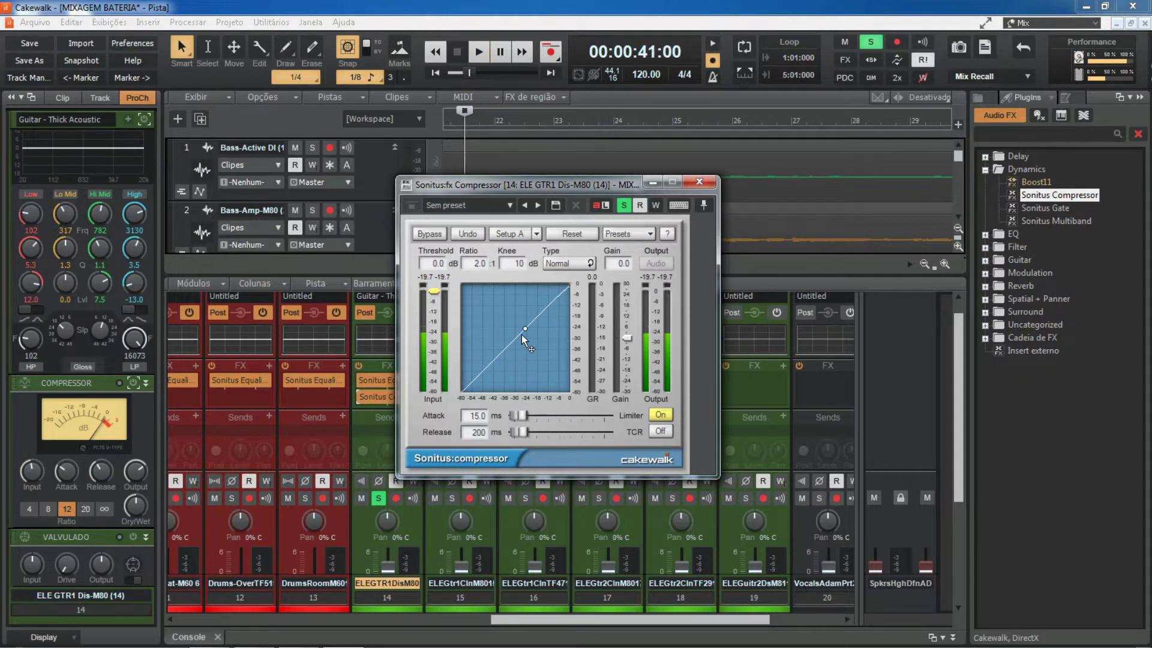
Step: Lower the compressor's threshold to -38.2 dB, play the track, and raise the threshold to about -30.7 dB while listening
left_click_drag(434, 291, 433, 355)
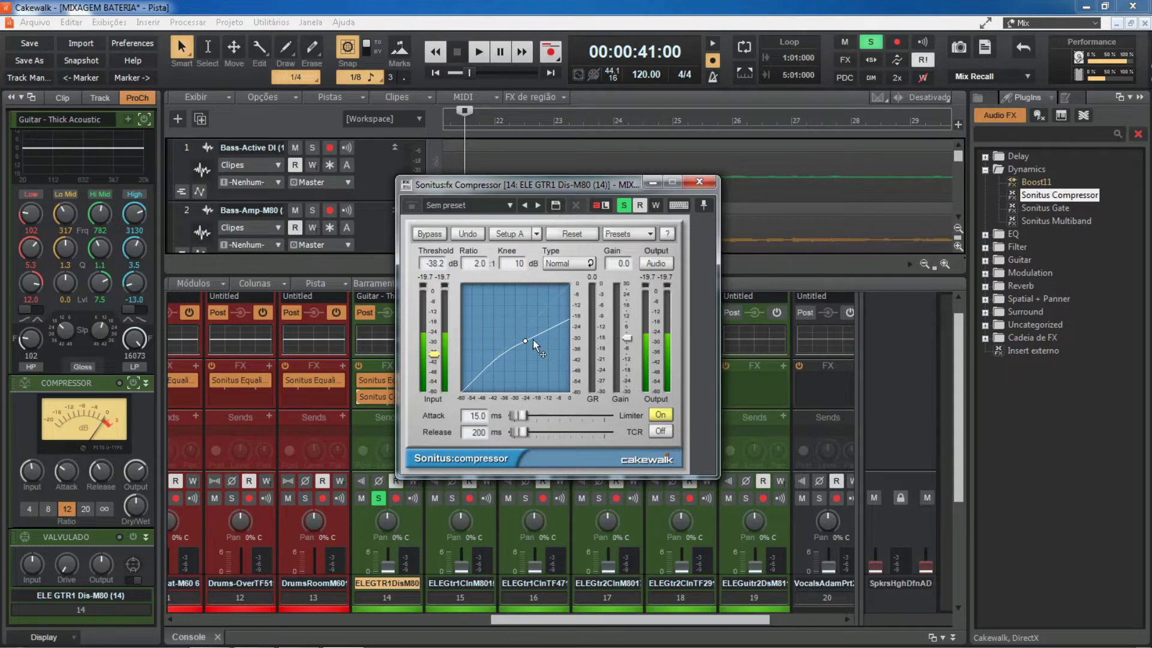
key("space")
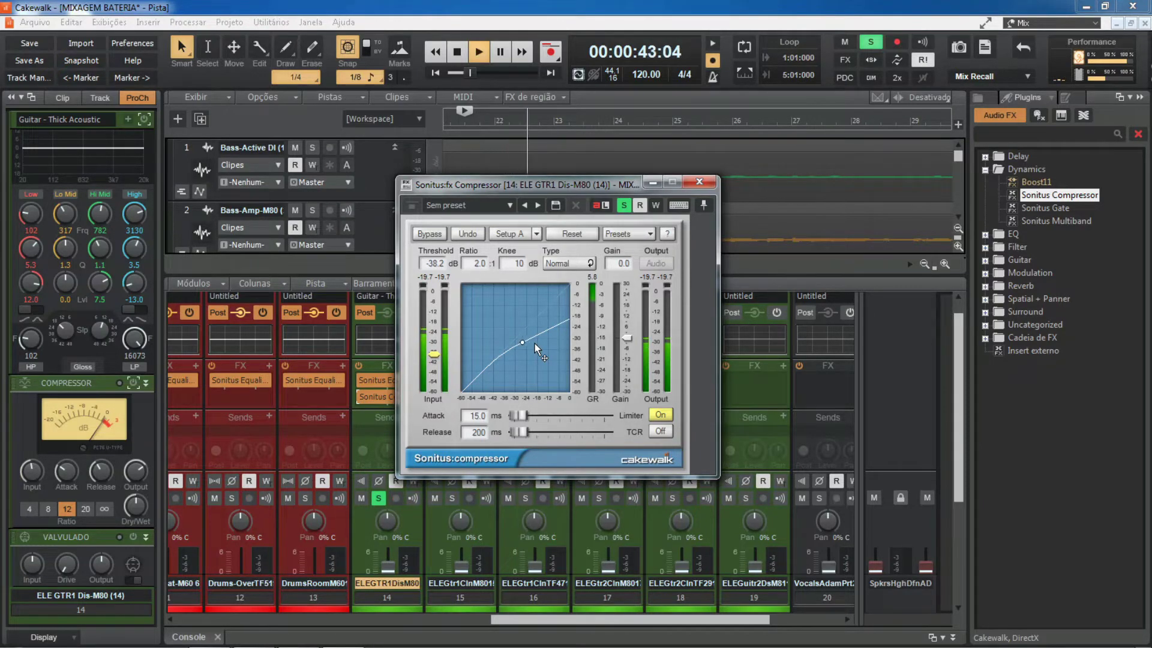
mouse_move(433, 354)
left_mouse_down()
mouse_move(433, 370)
mouse_move(433, 291)
mouse_move(433, 343)
left_mouse_up()
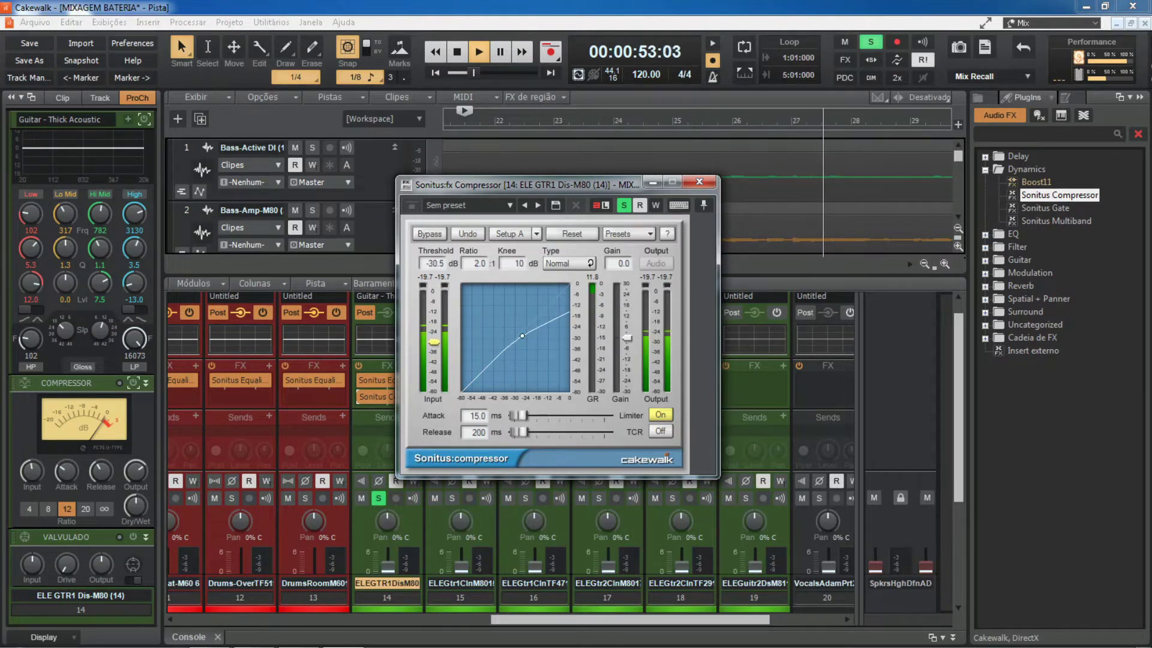
key("space")
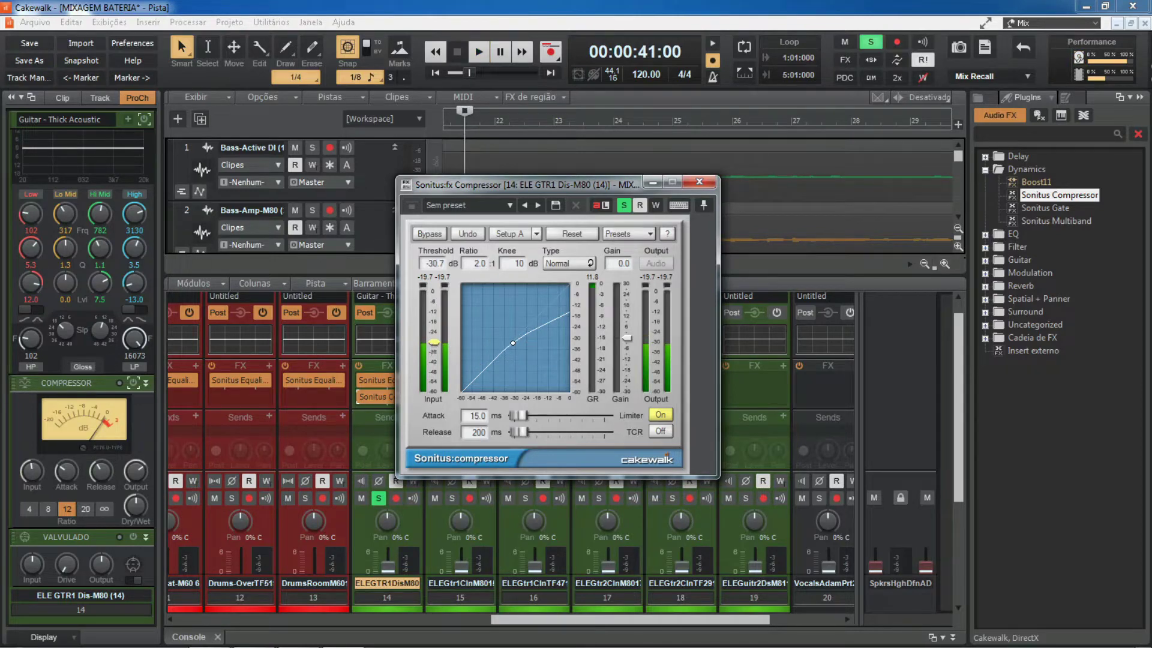
Step: Set the compressor's threshold to -37.5 dB and try ratios of 8 and 20 before raising the ratio to Inf:1
left_click_drag(433, 343, 433, 354)
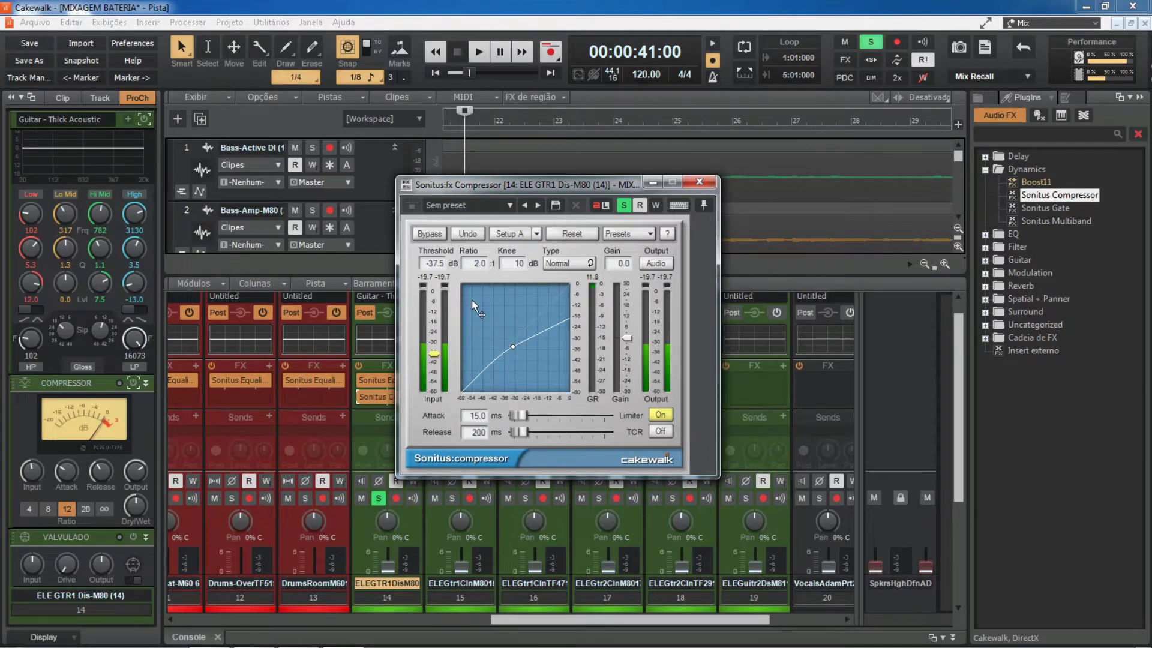
double_click(476, 264)
key("Return")
double_click(480, 264)
type("8")
key("Return")
double_click(480, 264)
type("20")
key("Return")
left_click_drag(488, 227, 496, 350)
Step: Play the track and sweep the compressor's threshold down to -60.0 dB and up to about 0 dB, settling at -33.3 dB
key("space")
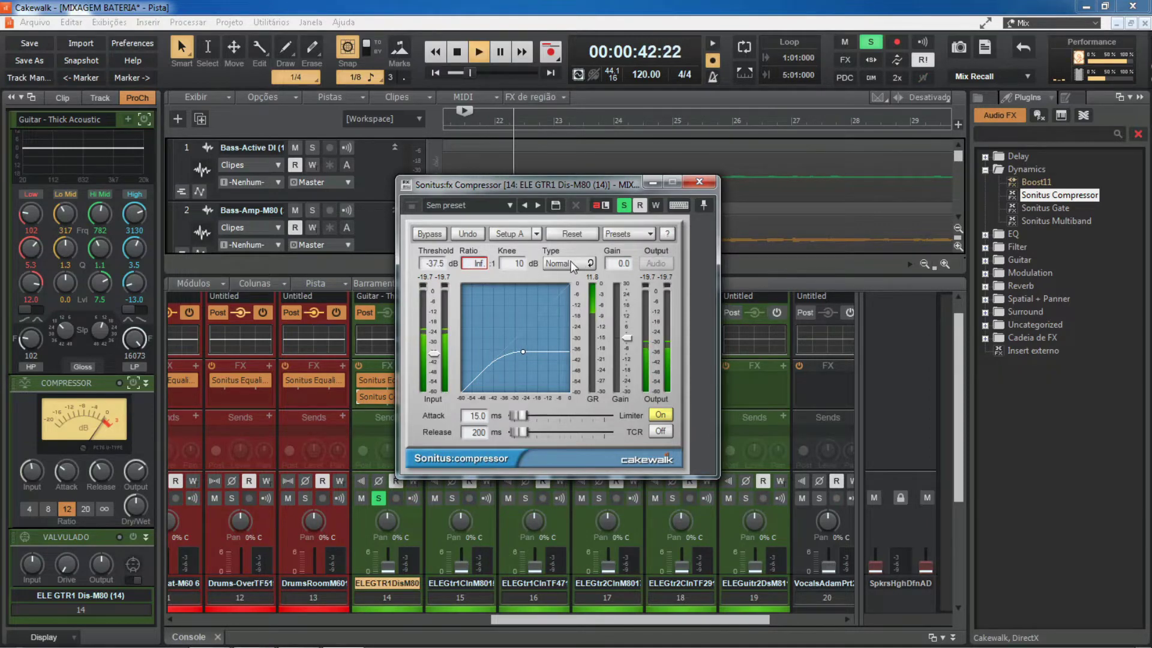
left_click_drag(434, 354, 433, 390)
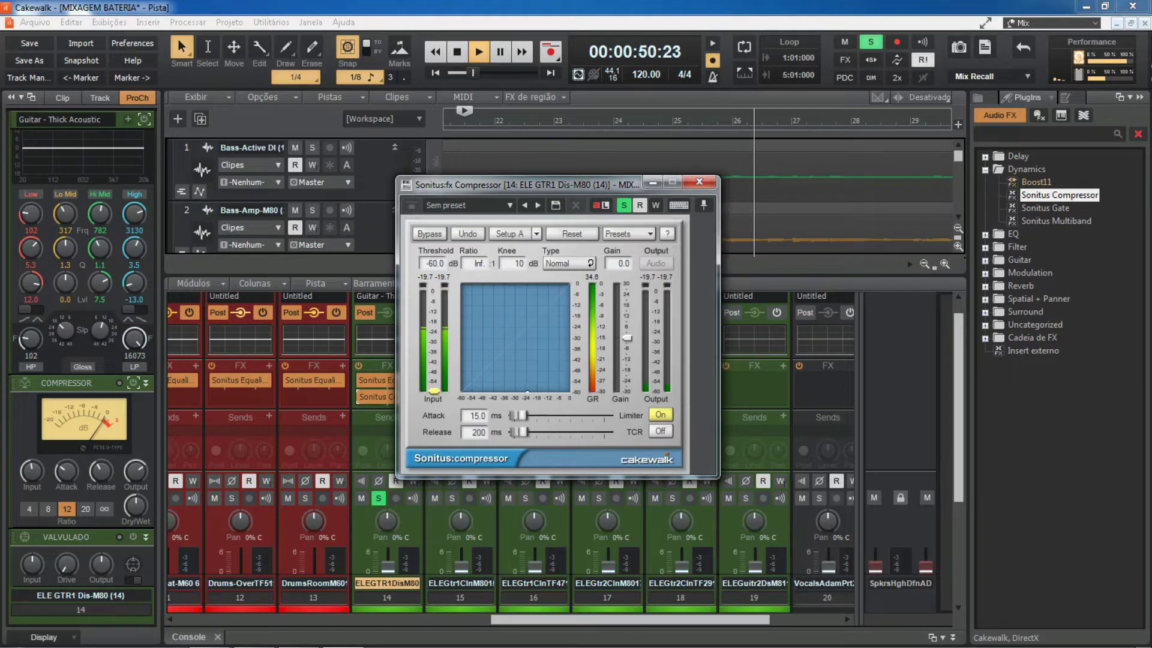
left_click_drag(433, 390, 433, 386)
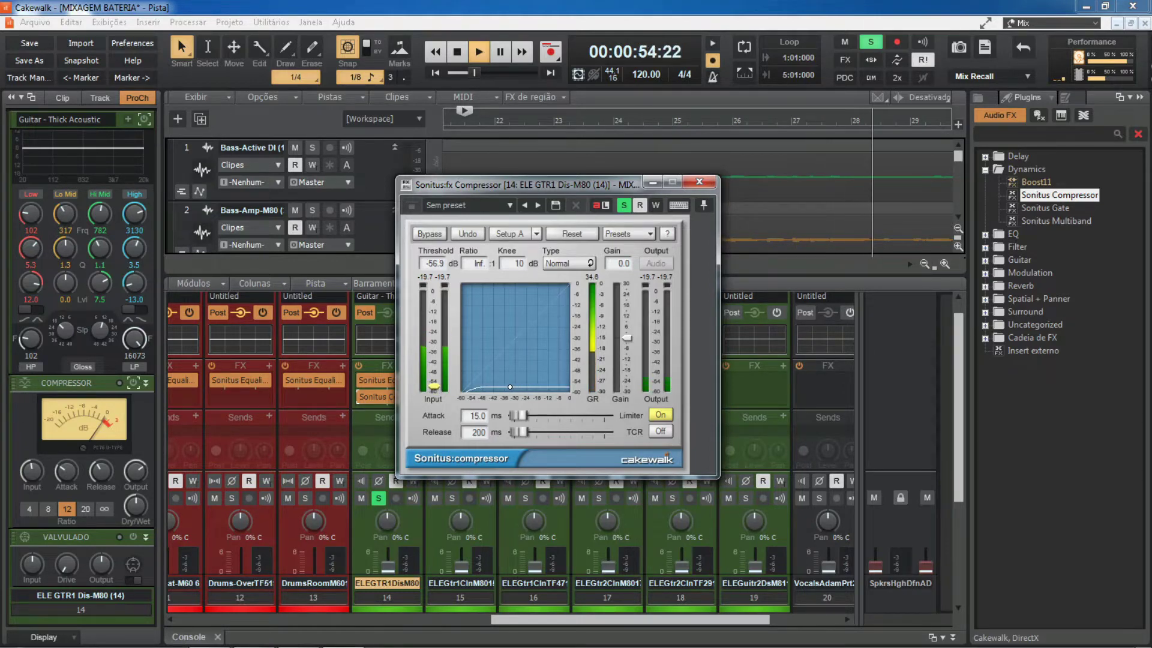
left_click_drag(433, 386, 433, 291)
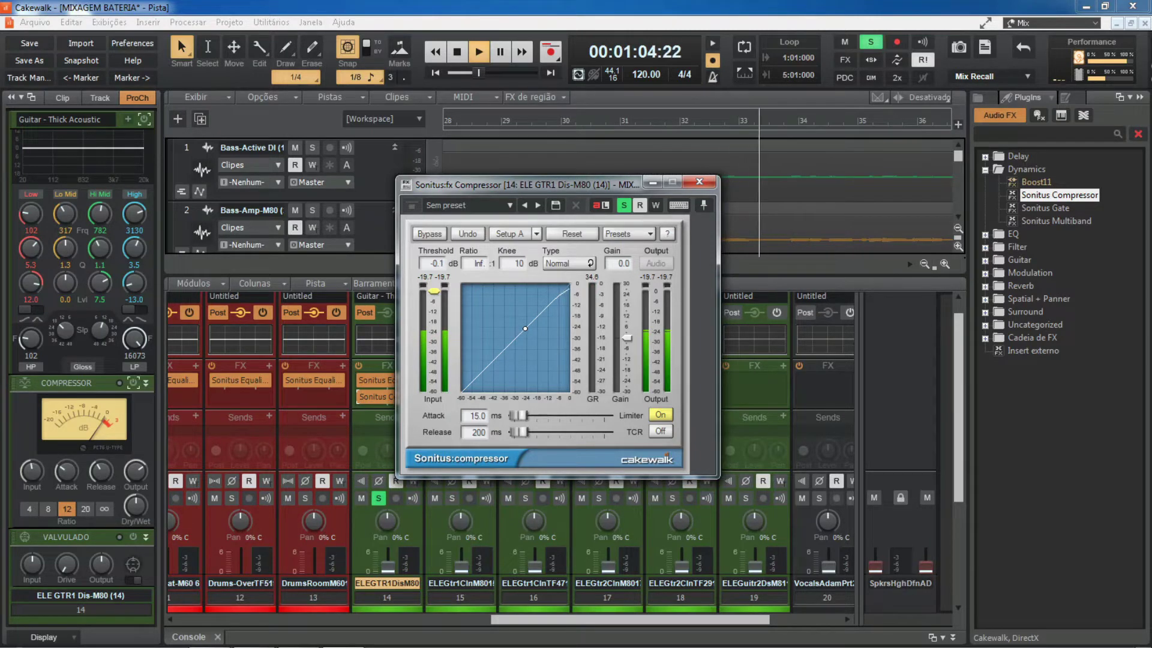
left_click_drag(433, 291, 433, 346)
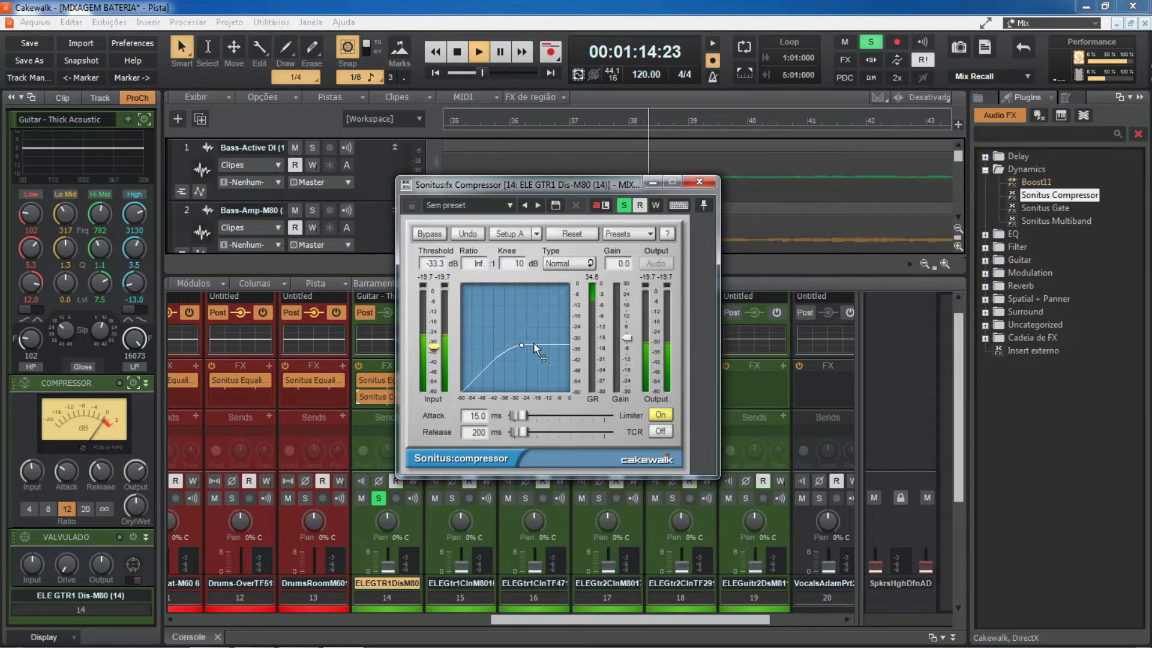
Step: Lower the compressor's ratio through 16.7 to 0.4 and bring it back up to 1.6:1 while the guitar track plays
left_click_drag(478, 268, 481, 206)
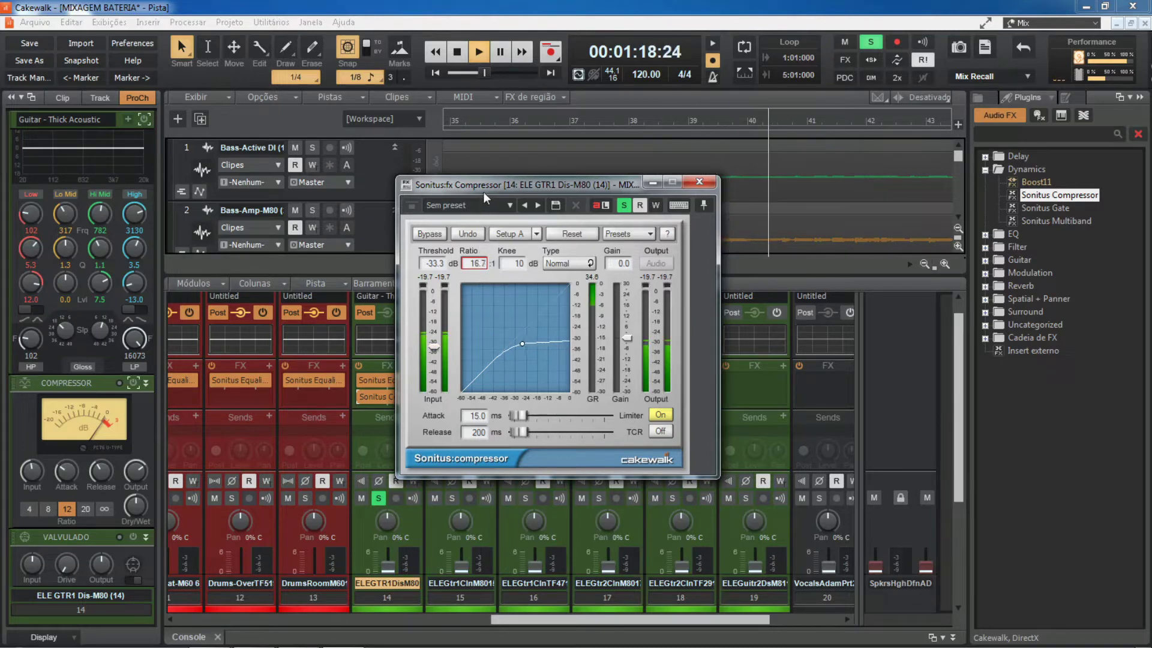
left_click_drag(485, 167, 478, 60)
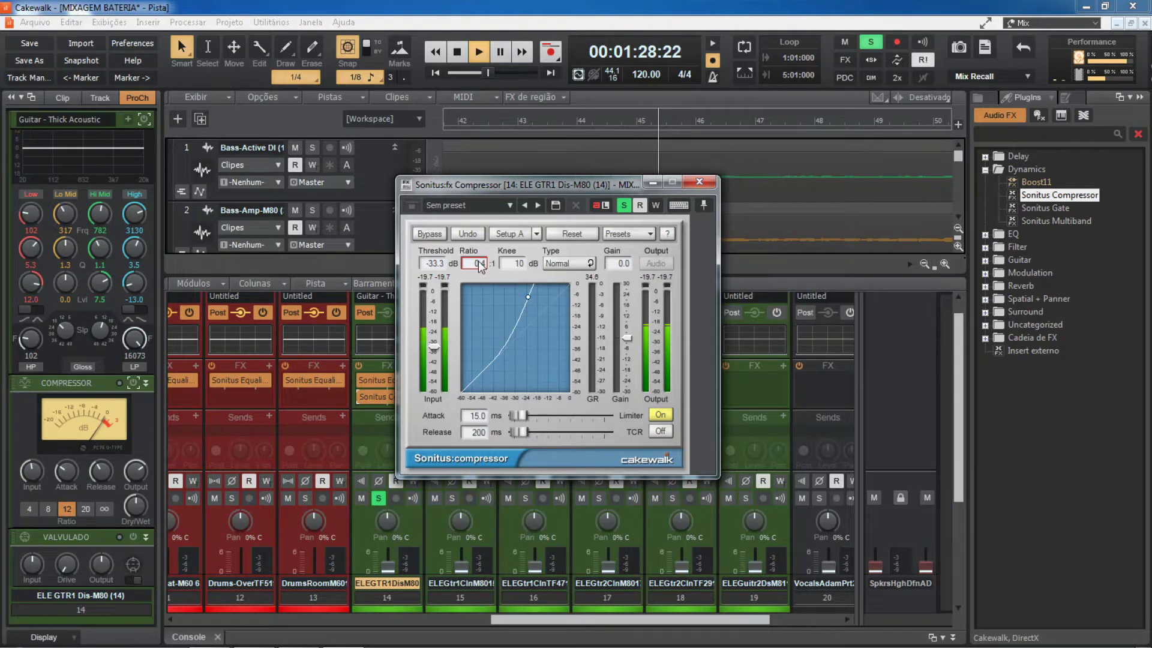
scroll(480, 265, "up", 2)
scroll(479, 266, "down", 2)
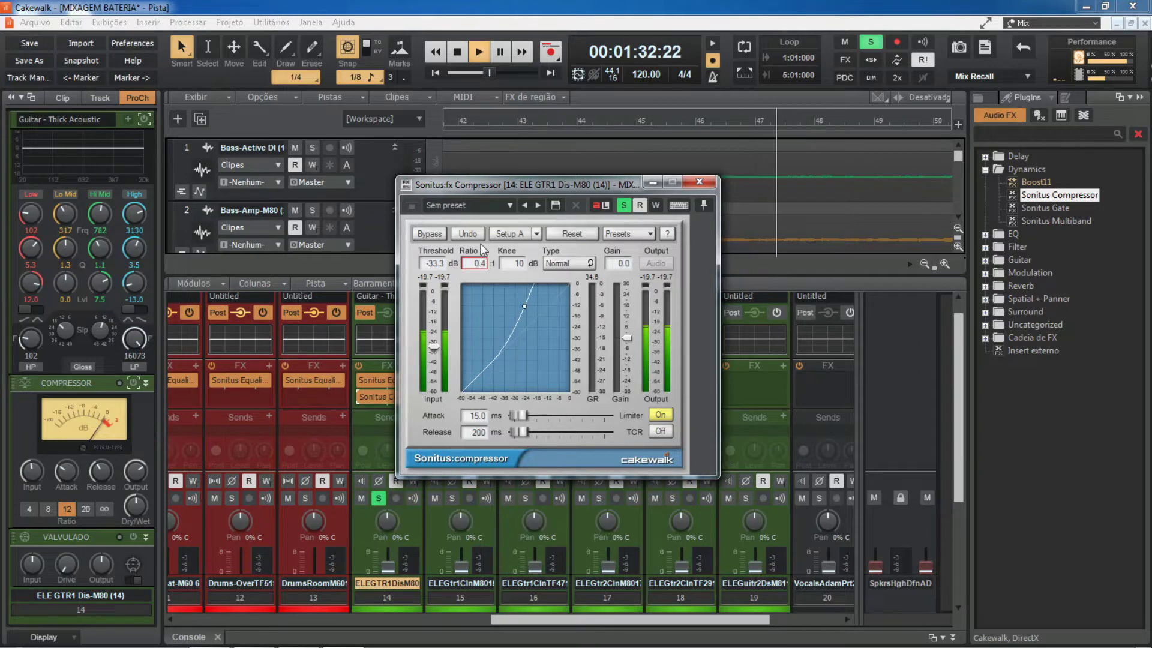
scroll(481, 263, "up", 3)
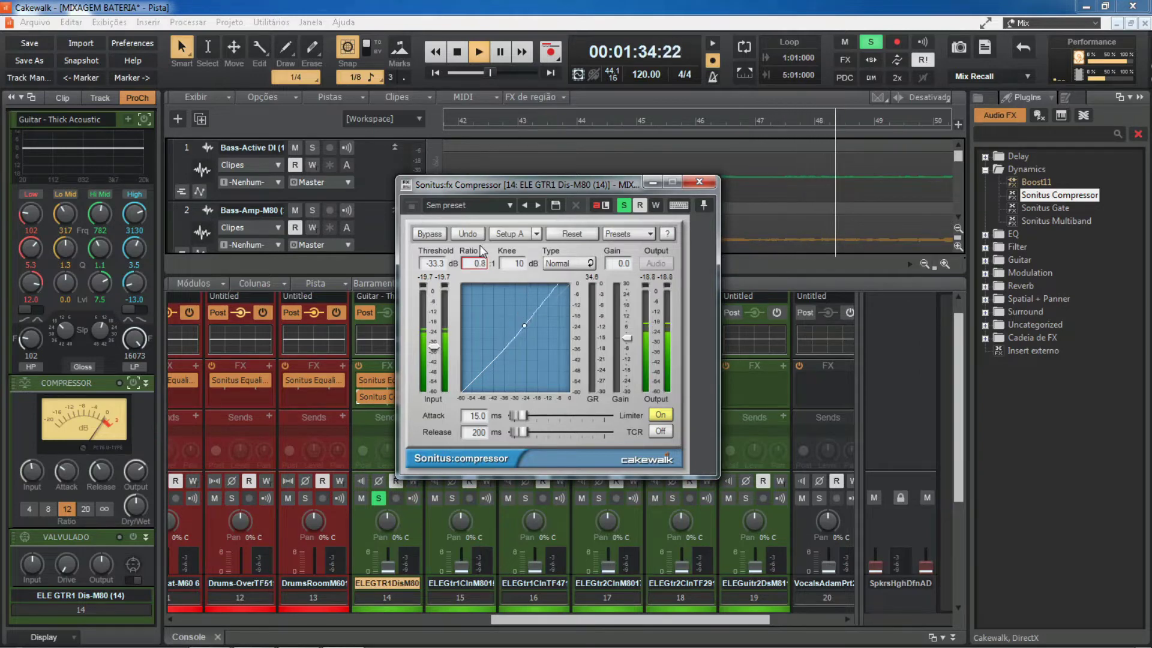
scroll(480, 262, "down", 1)
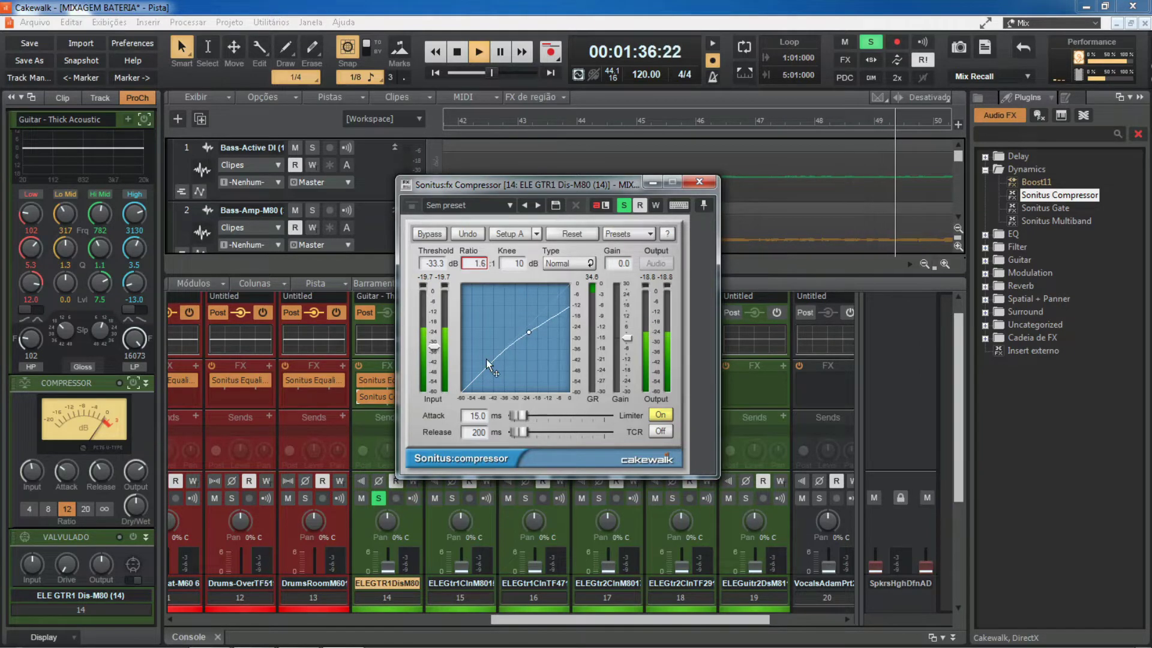
Step: Raise the compressor's ratio gradually through 2.0, 2.8 and 3.8 to 4.0:1 while listening, and stop playback
scroll(473, 267, "up", 2)
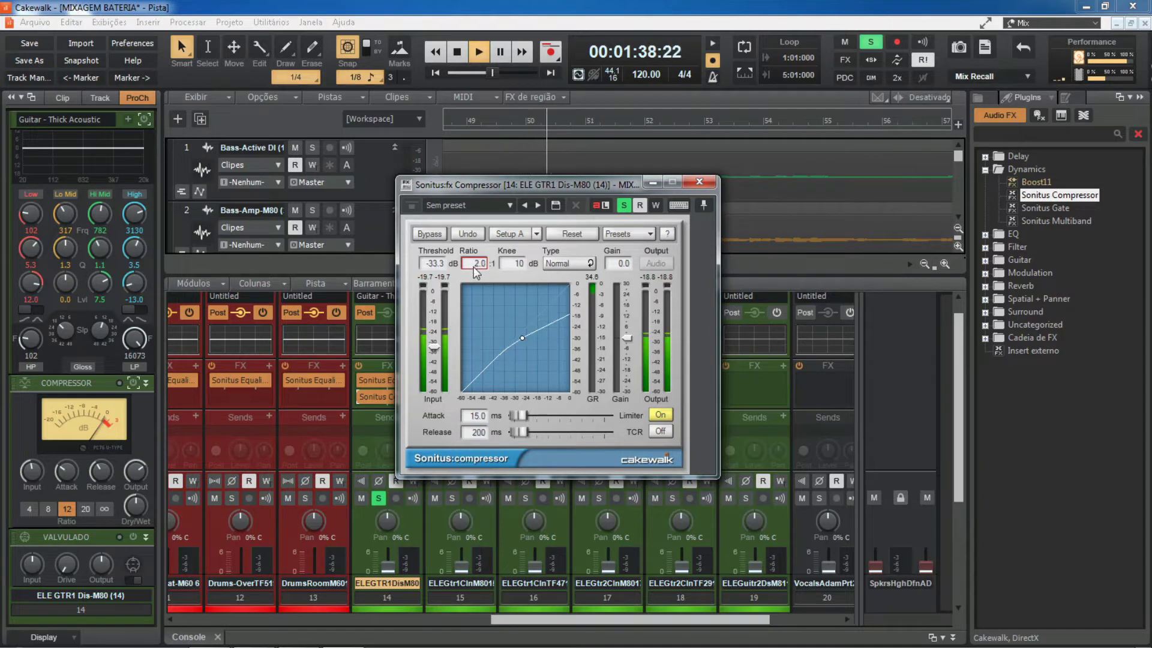
scroll(472, 269, "up", 6)
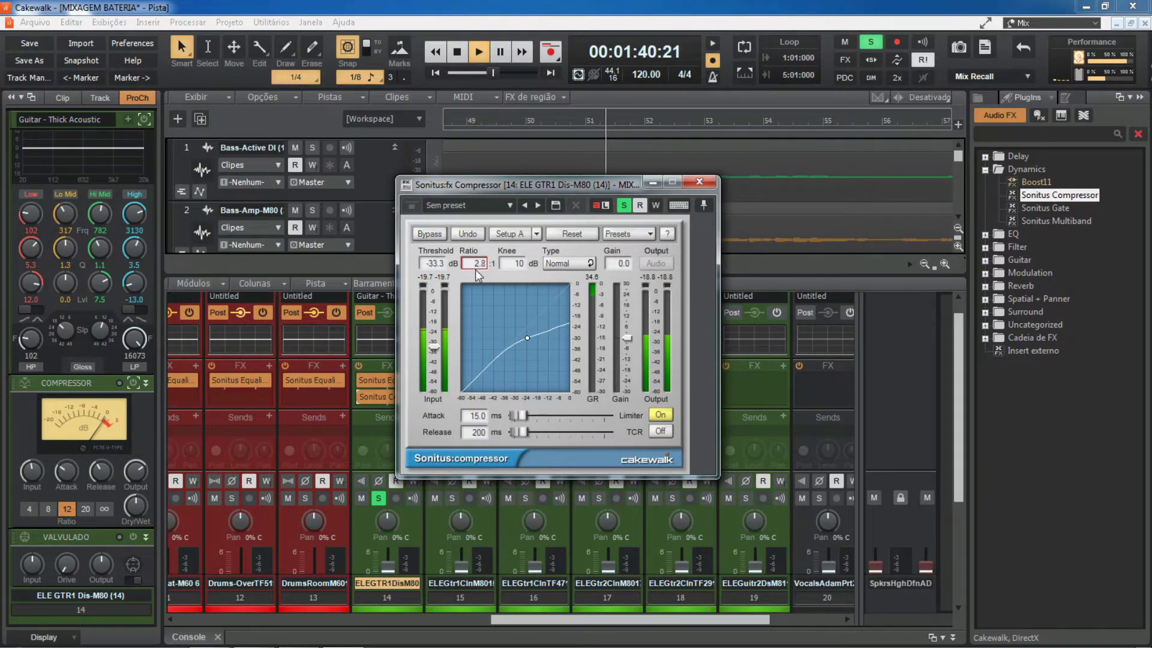
scroll(475, 276, "up", 1)
scroll(474, 276, "down", 3)
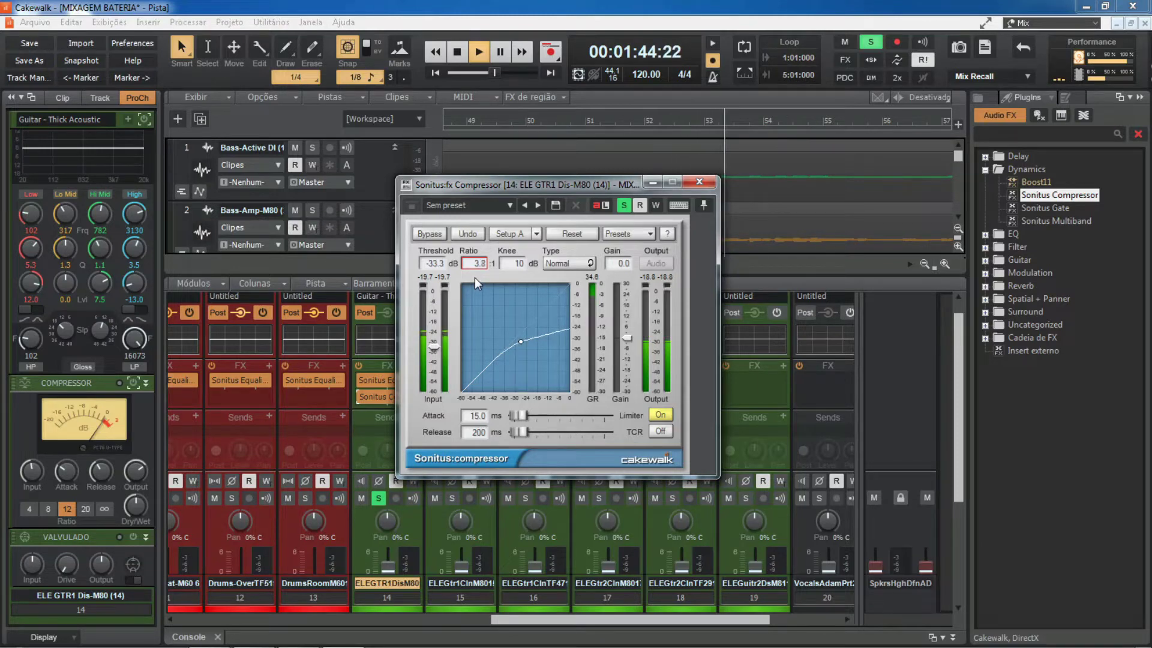
scroll(474, 274, "up", 6)
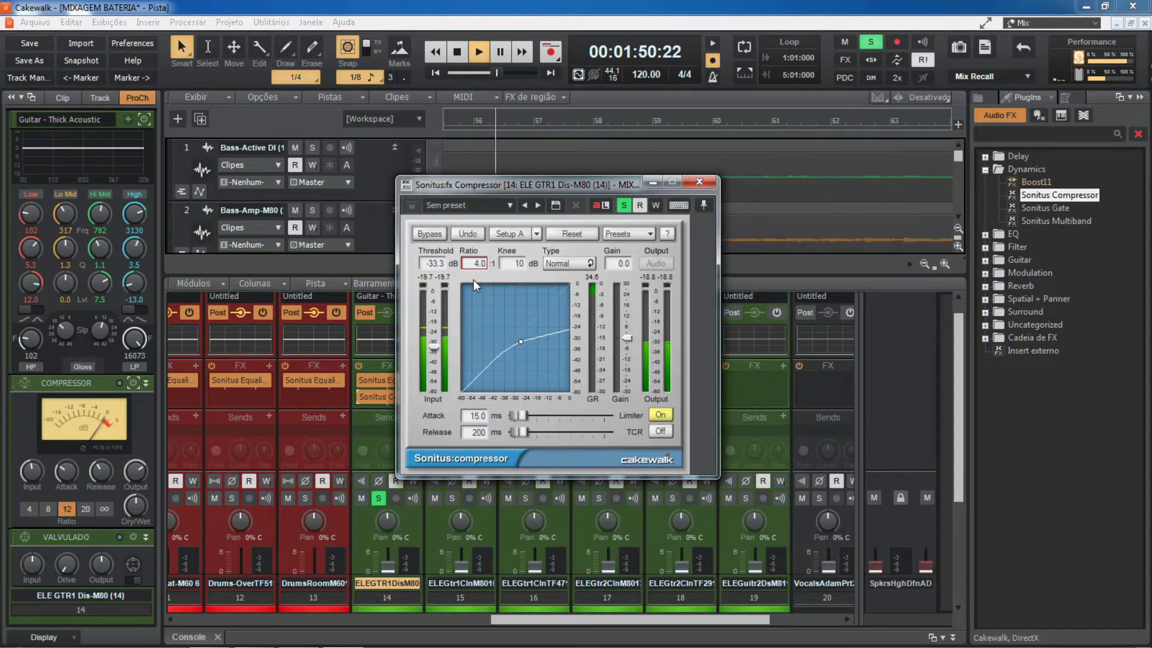
key("space")
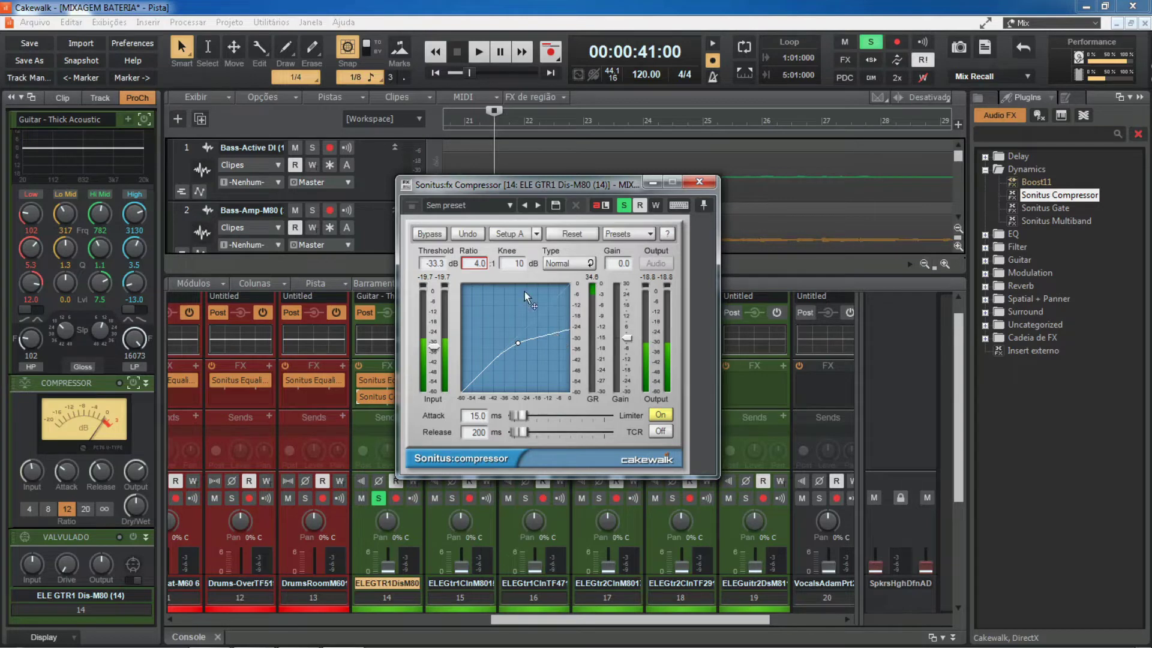
Step: Set the compressor's knee to Hard and play the guitar track to hear it
left_click(513, 263)
type("4")
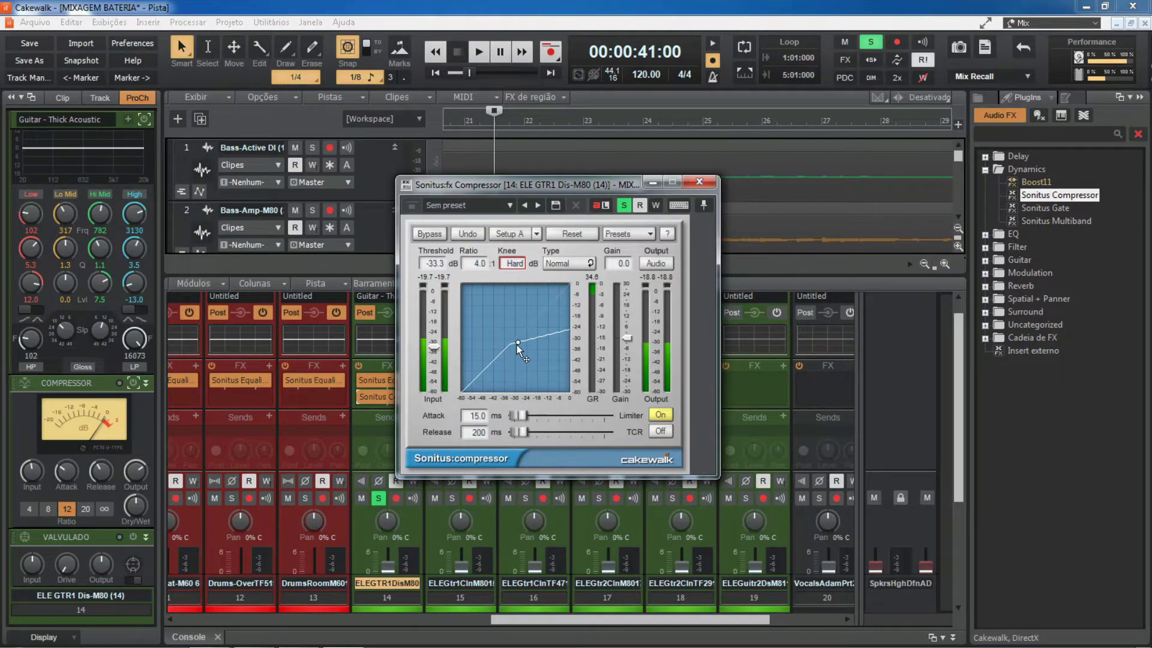
mouse_move(524, 267)
left_mouse_down()
mouse_move(521, 242)
mouse_move(514, 282)
left_mouse_up()
key("space")
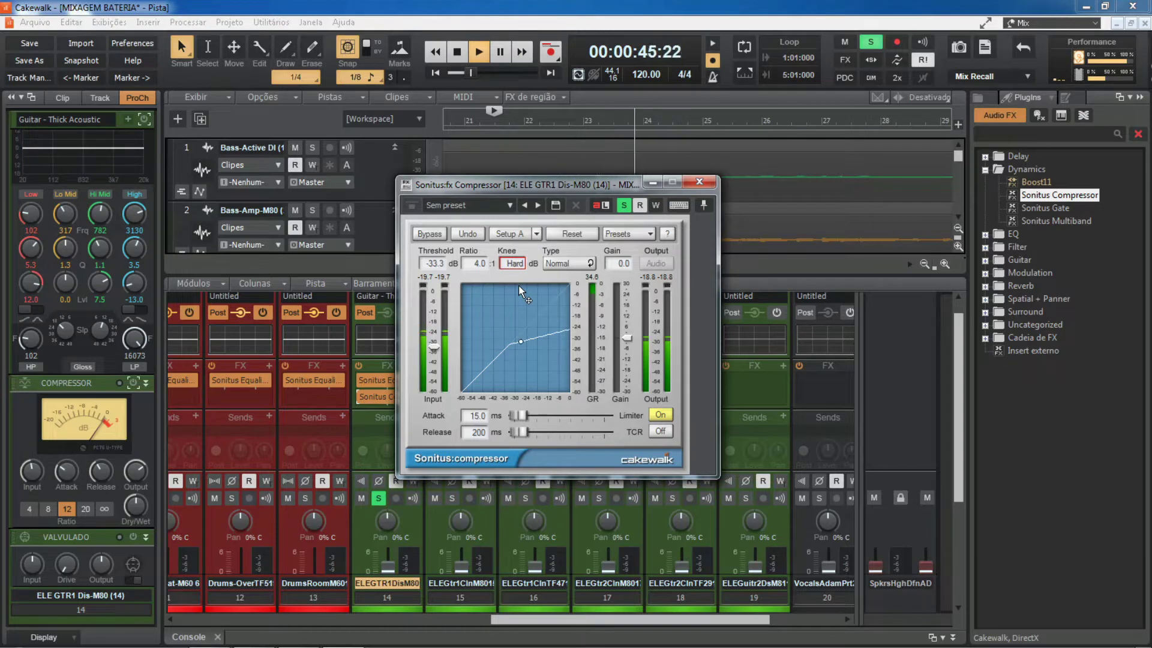
key("space")
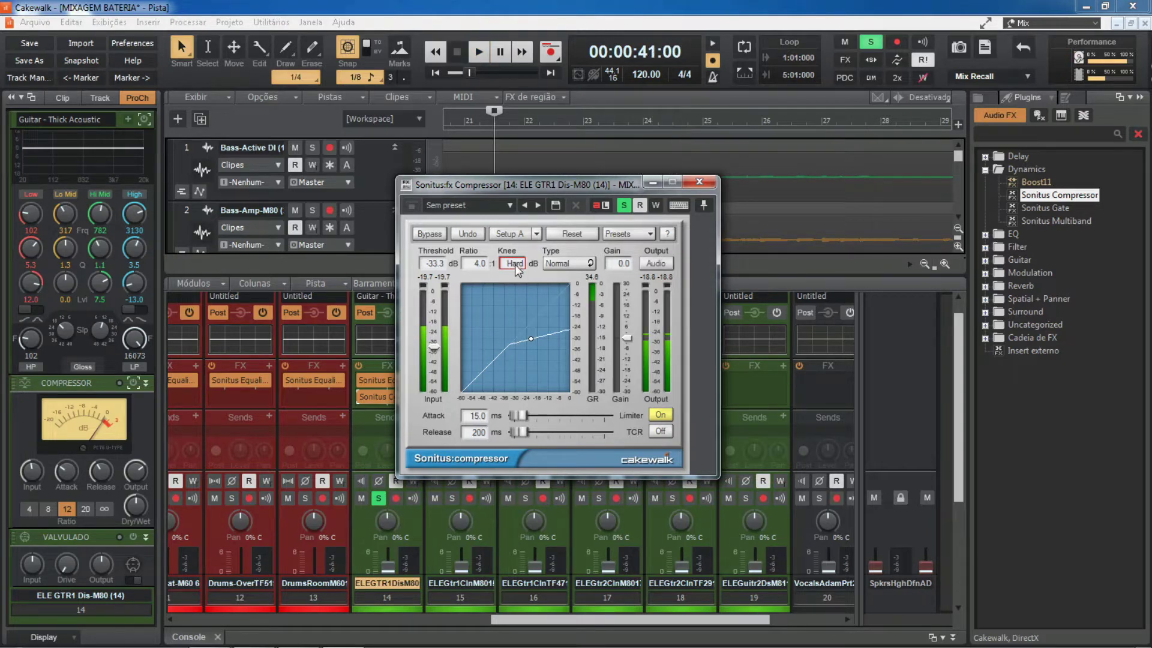
Step: During playback, compare a 30 dB knee with a Hard knee and lower the threshold to -34.4 dB
left_click_drag(518, 275, 514, 251)
key("space")
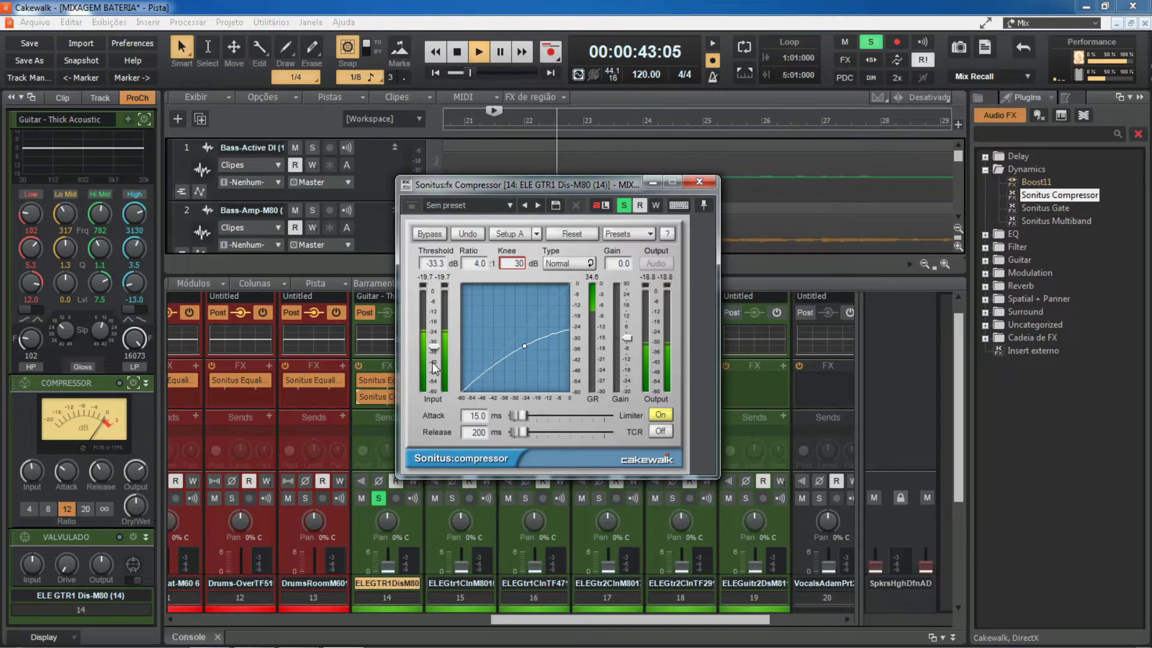
left_click_drag(433, 348, 433, 350)
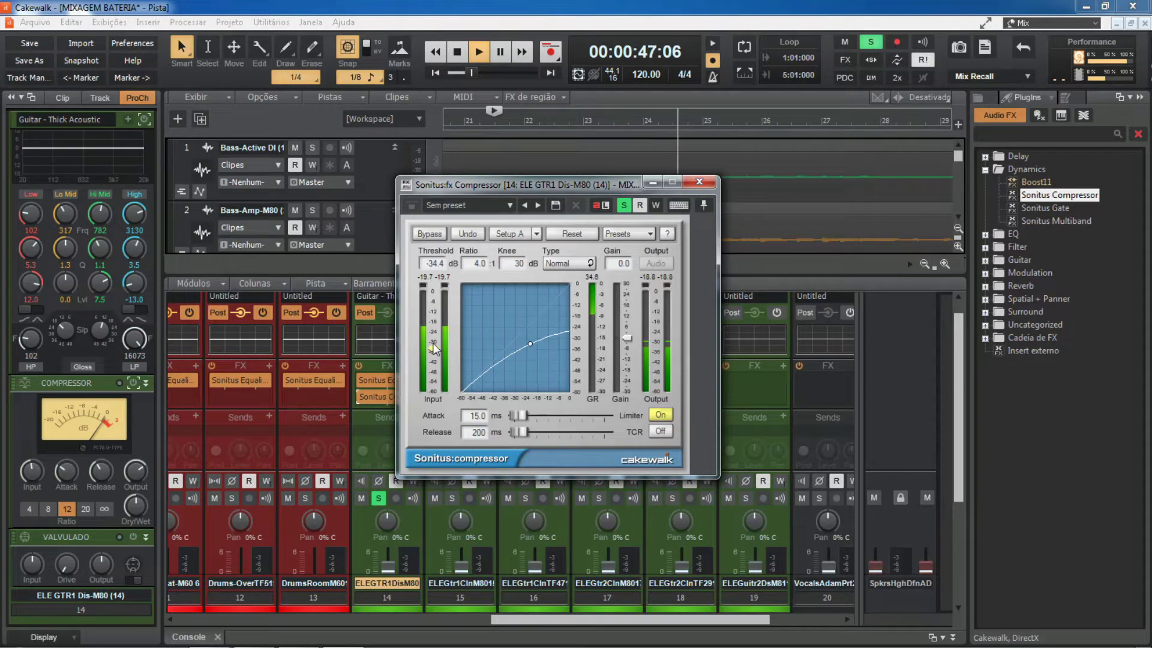
left_click(516, 268)
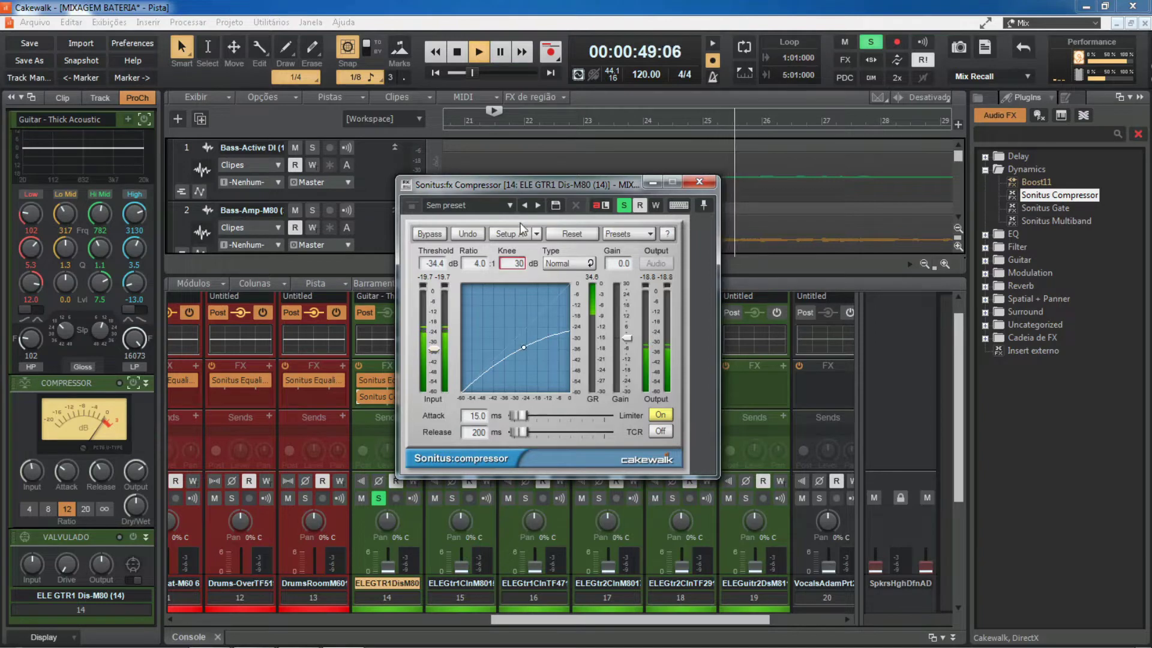
left_click_drag(518, 271, 523, 305)
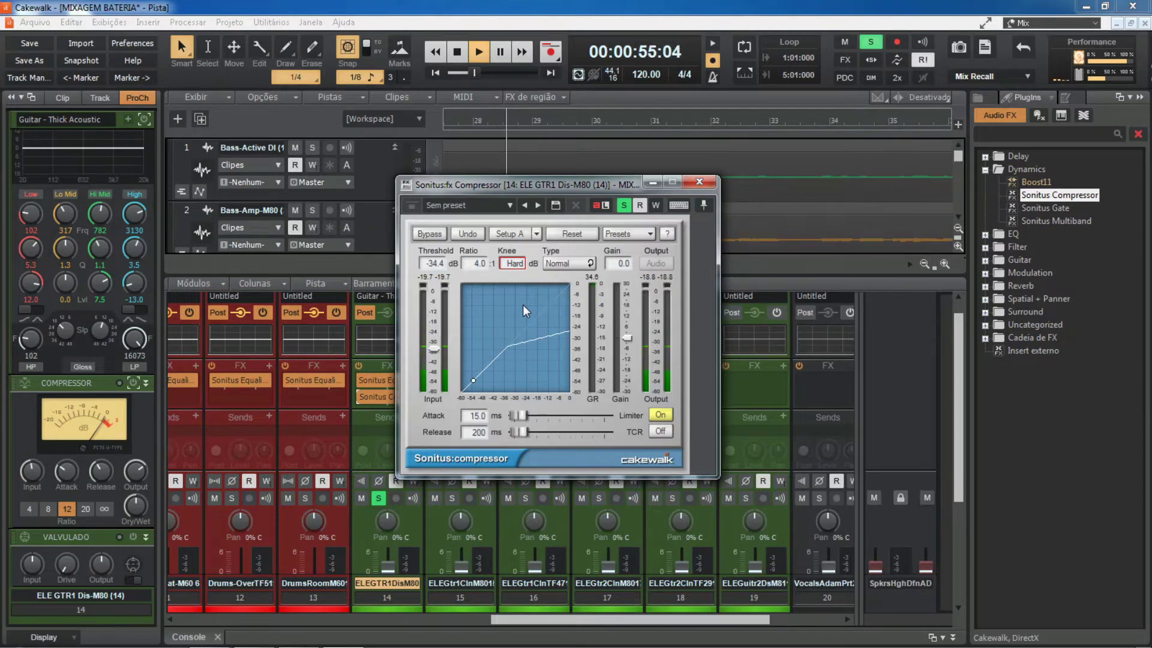
mouse_move(523, 304)
left_mouse_down()
mouse_move(517, 292)
mouse_move(517, 304)
left_mouse_up()
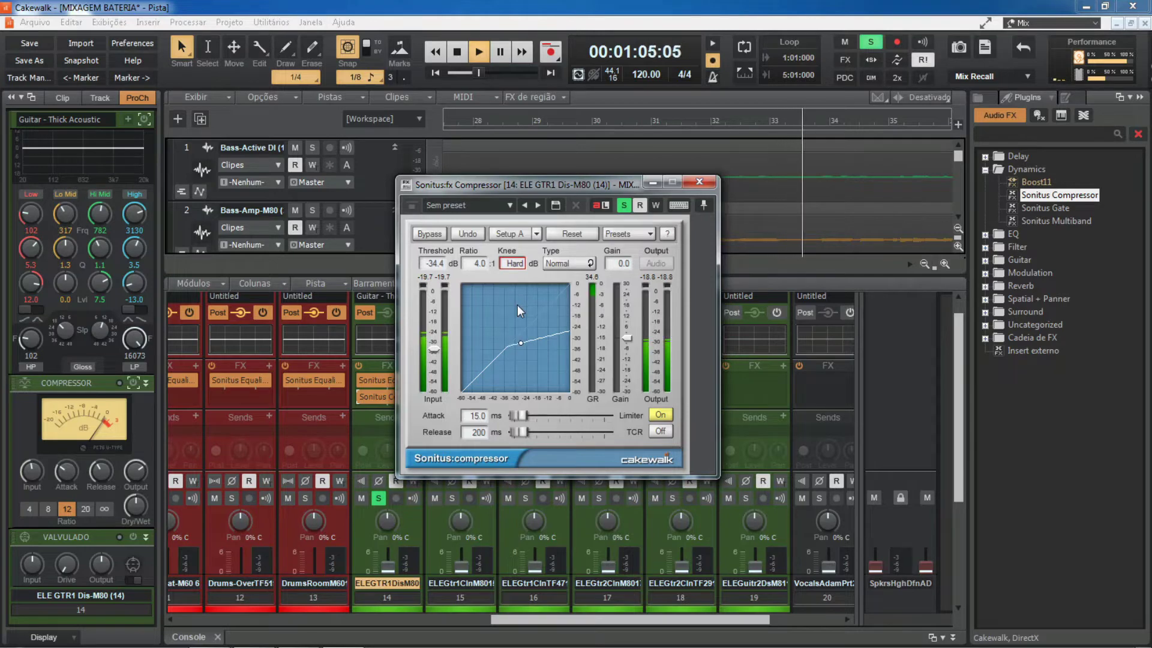
Step: Soften the compressor's knee to 6 dB, set it to 10 dB, and stop playback
mouse_move(513, 262)
left_mouse_down()
mouse_move(527, 252)
mouse_move(525, 264)
left_mouse_up()
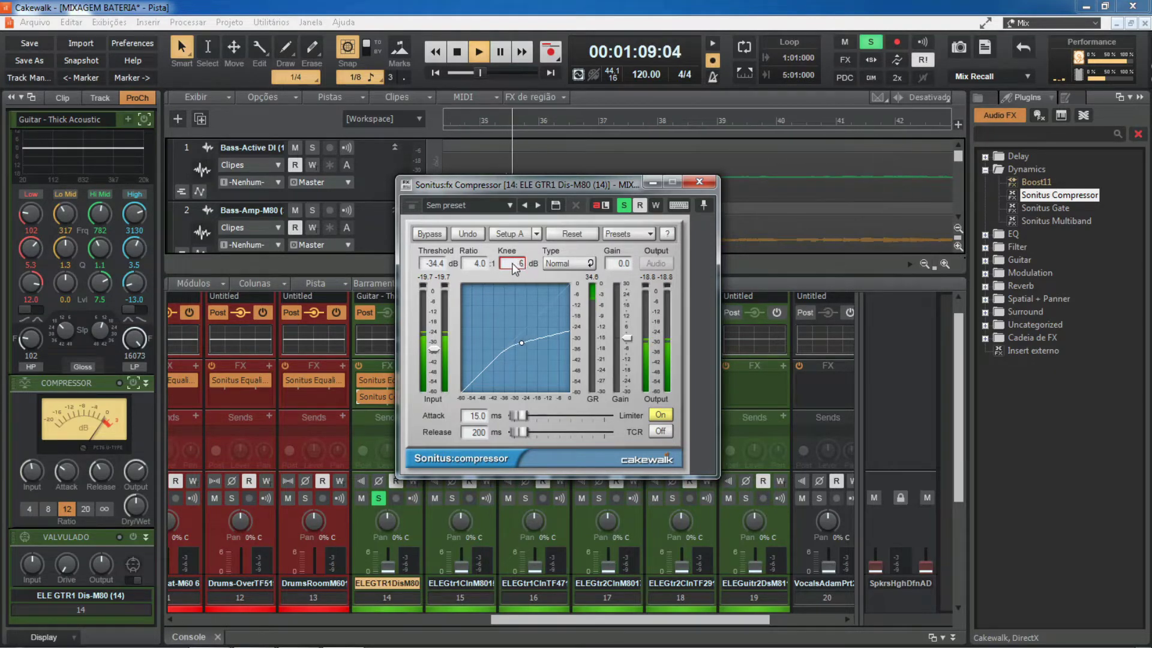
double_click(512, 264)
type("10")
key("Return")
key("space")
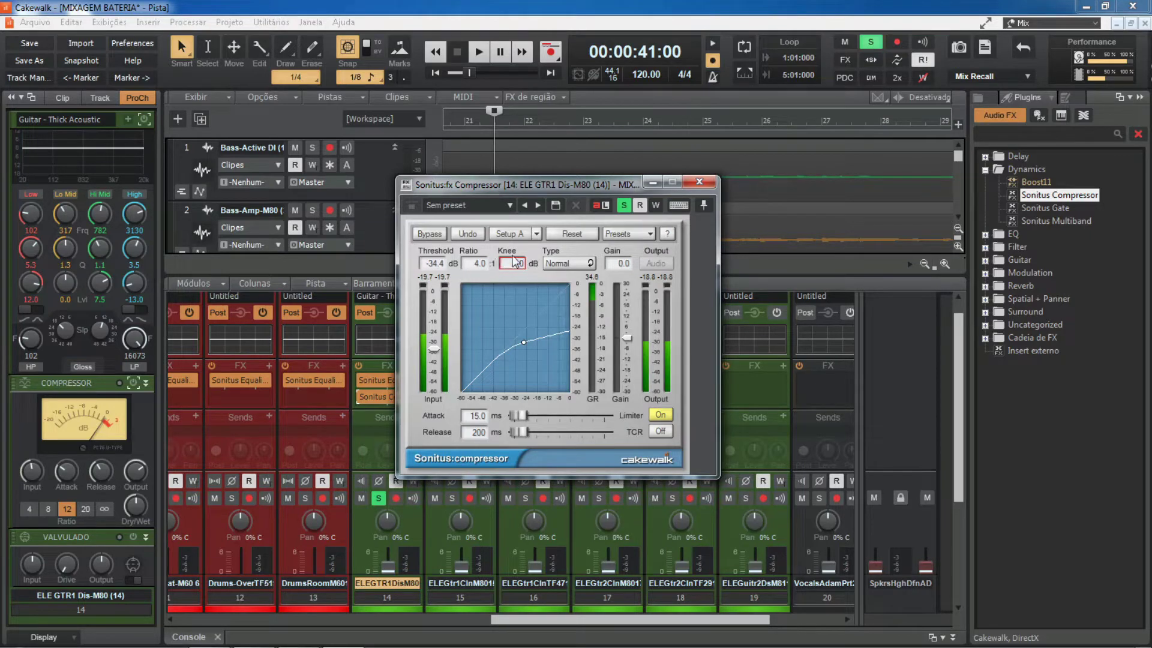
Step: Reshape the compression curve to an 8.8:1 ratio and a 5 dB knee, and cycle the compressor type, ending on Normal
mouse_move(524, 344)
left_mouse_down()
mouse_move(526, 297)
mouse_move(528, 327)
mouse_move(495, 356)
mouse_move(502, 340)
mouse_move(531, 340)
mouse_move(507, 342)
left_mouse_up()
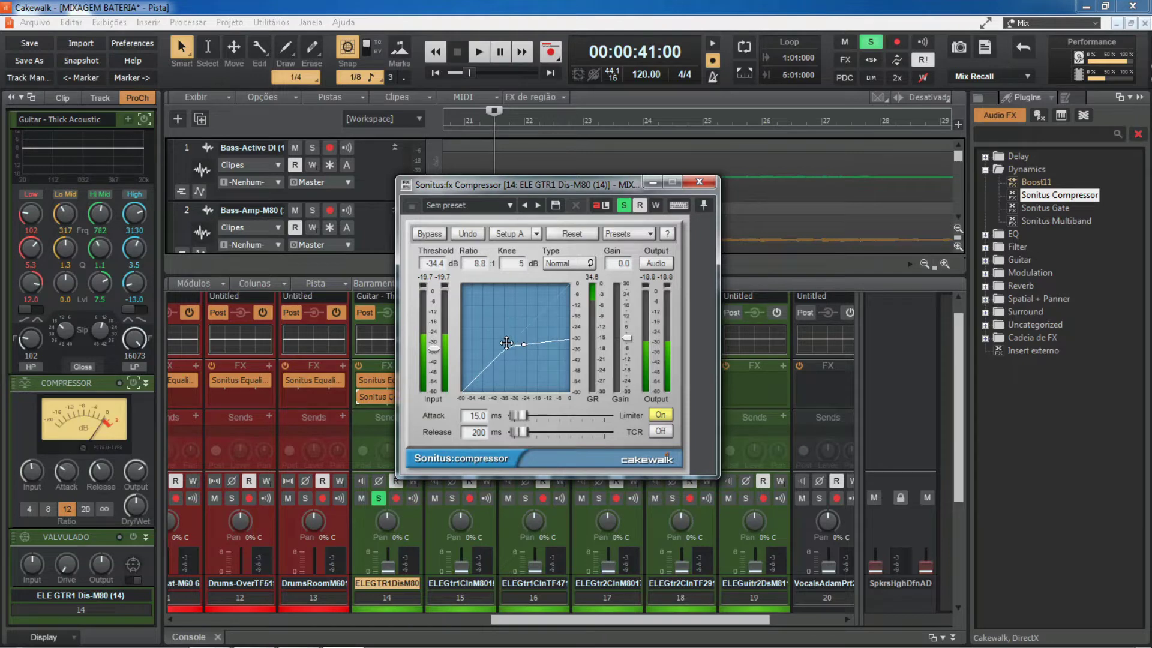
left_click(567, 265)
left_click_drag(506, 261, 511, 265)
left_click(564, 264)
left_click(563, 262)
left_click(563, 262)
left_click(563, 262)
Step: Set the compressor's knee to 10 dB
left_click(514, 264)
type("10")
key("Return")
Step: Play the guitar track and arrange the compressor window so that the mixer's volume faders and meters are in view
left_click_drag(551, 184, 512, 148)
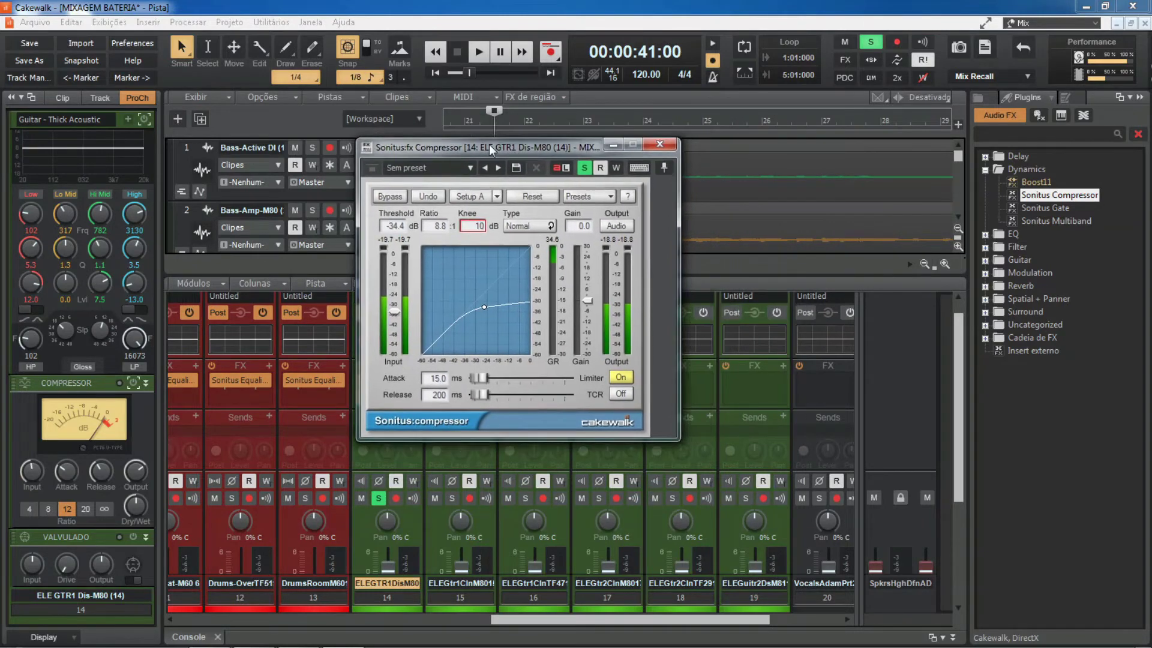
key("space")
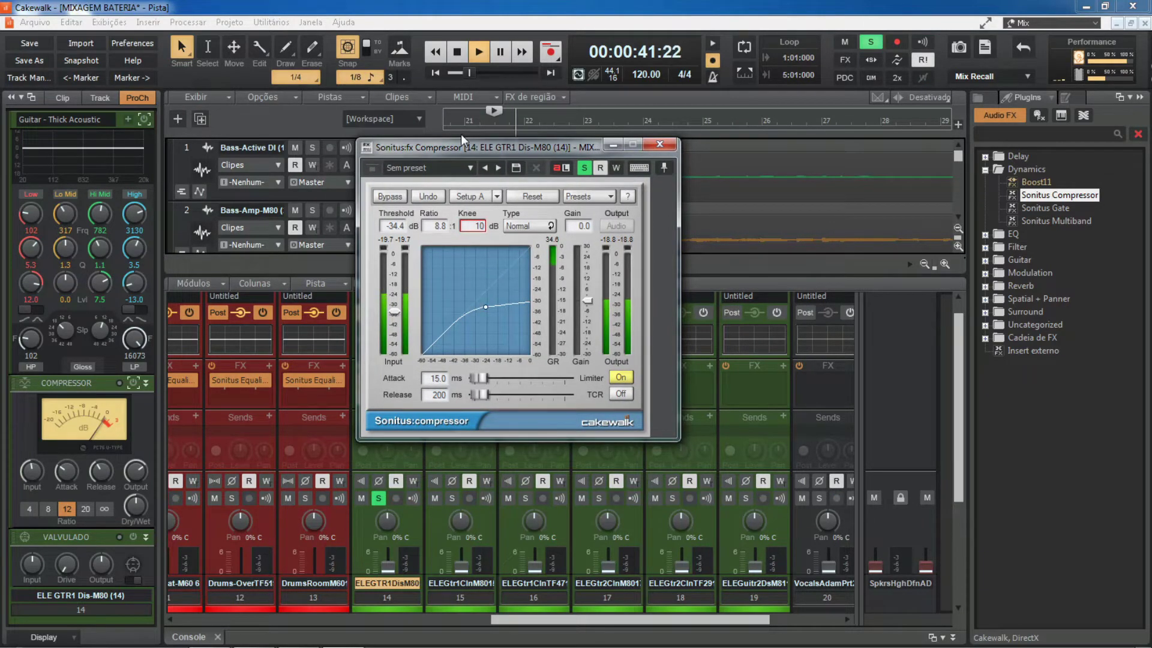
left_click_drag(960, 348, 950, 535)
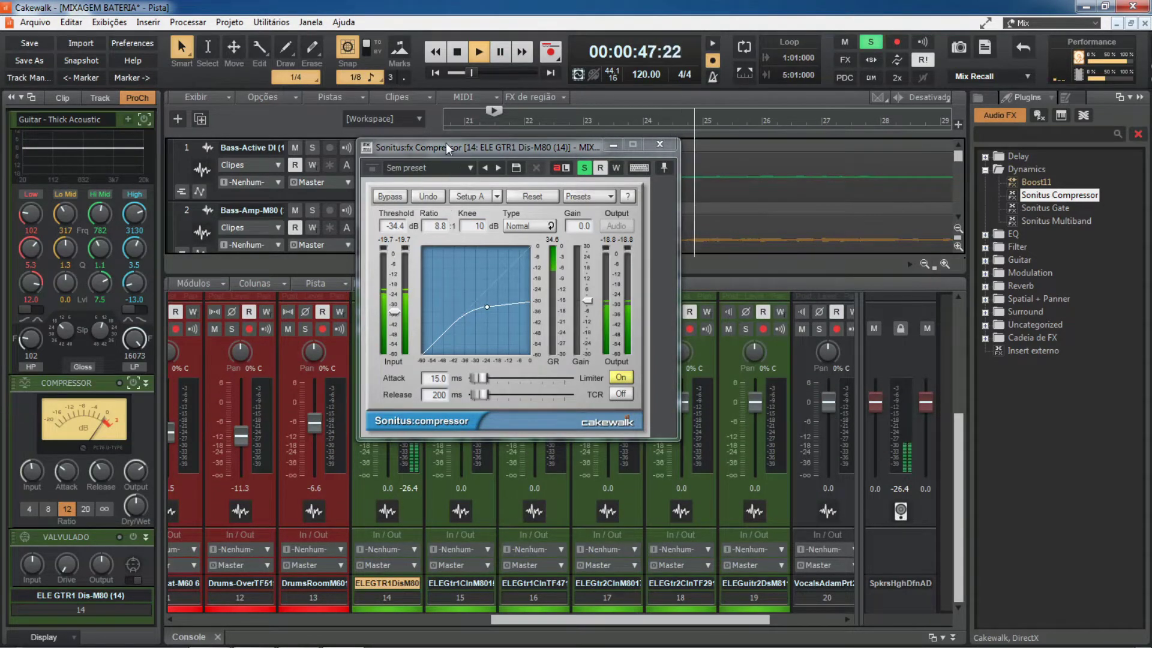
left_click_drag(446, 144, 588, 139)
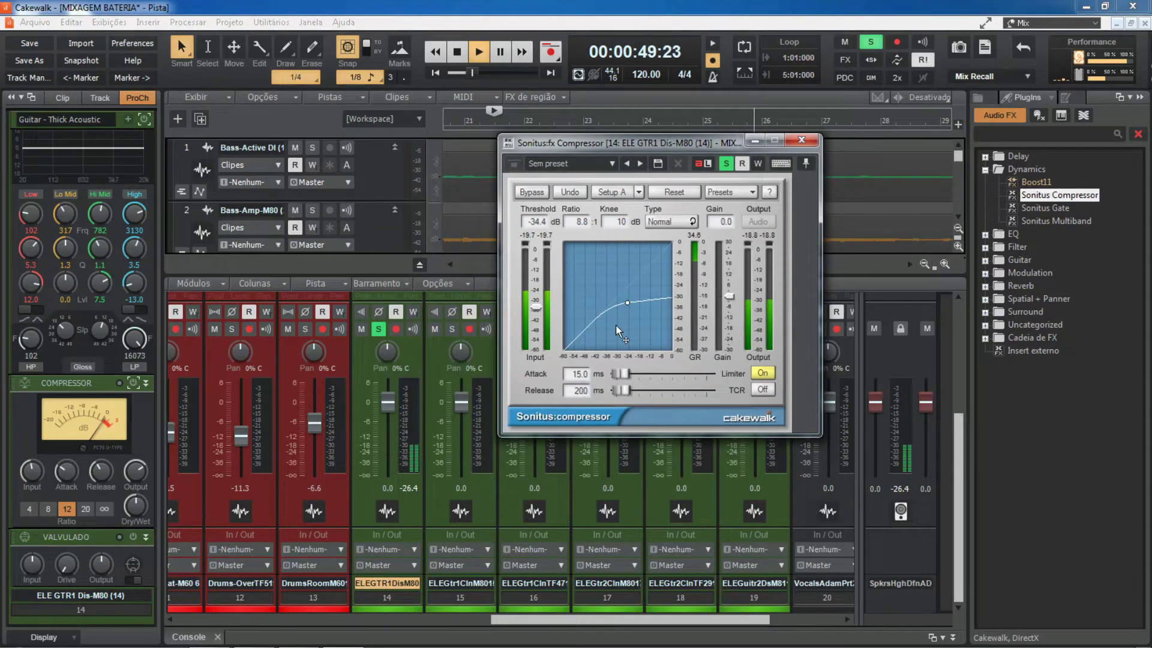
Step: Set the compressor's threshold to 0.0 dB and restart playback of the guitar track
left_click(540, 222)
type("0")
key("Return")
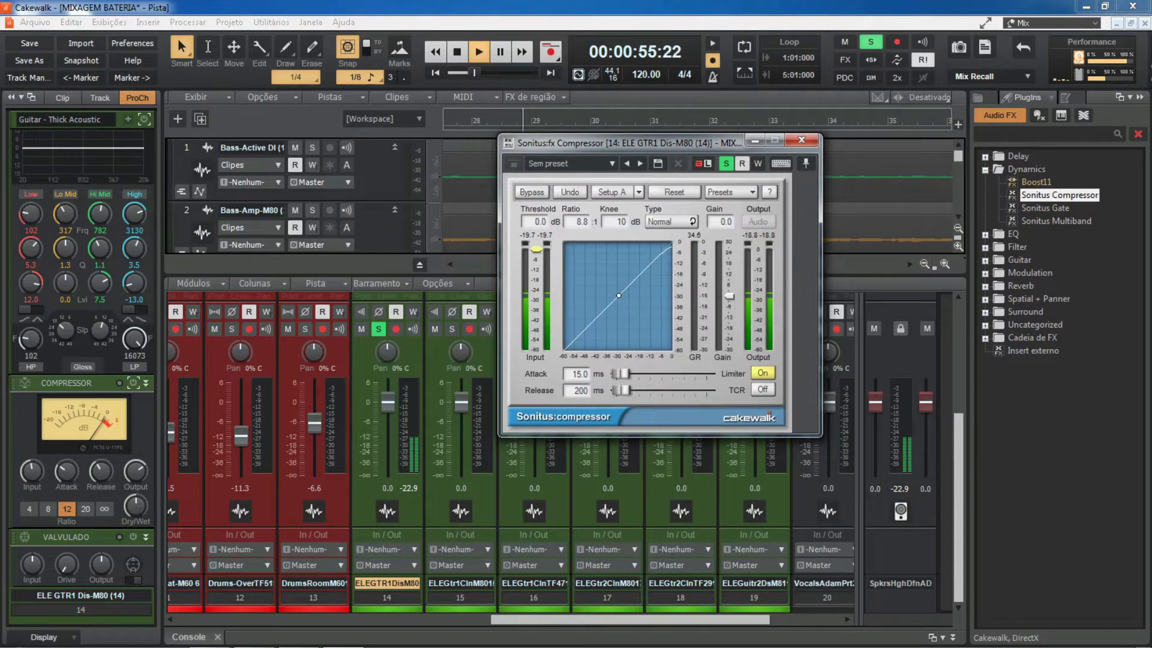
key("space")
key("space")
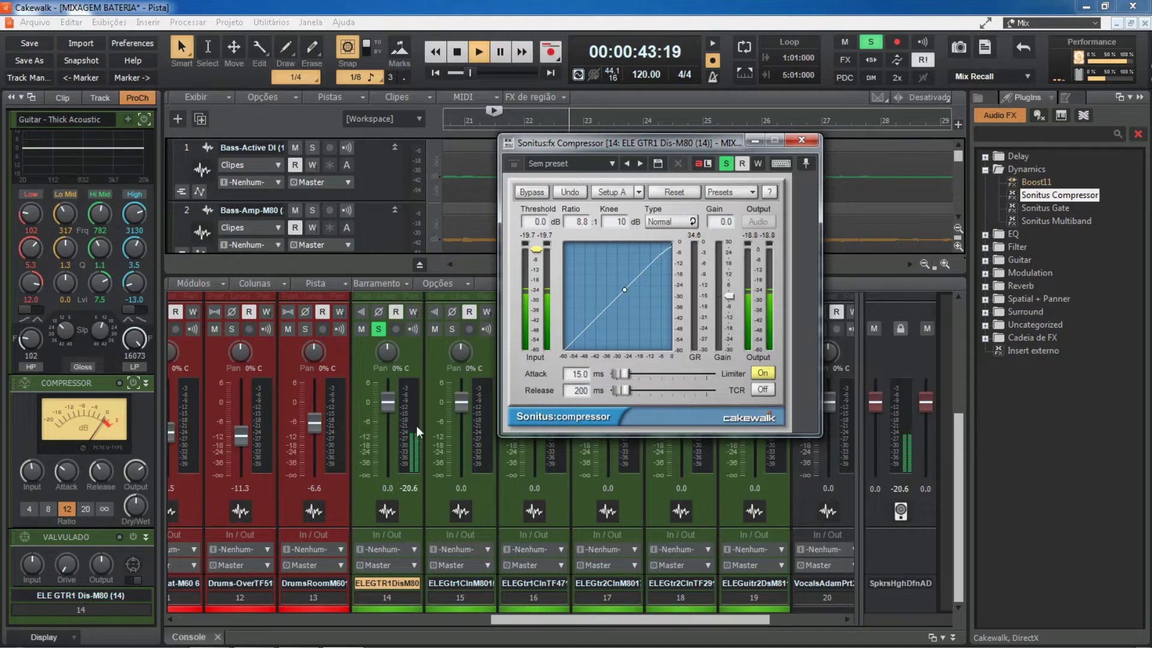
Step: Lower the compressor's threshold to -48.5 dB, raise it to -42.0 dB while listening, and stop playback
left_click_drag(536, 258, 536, 329)
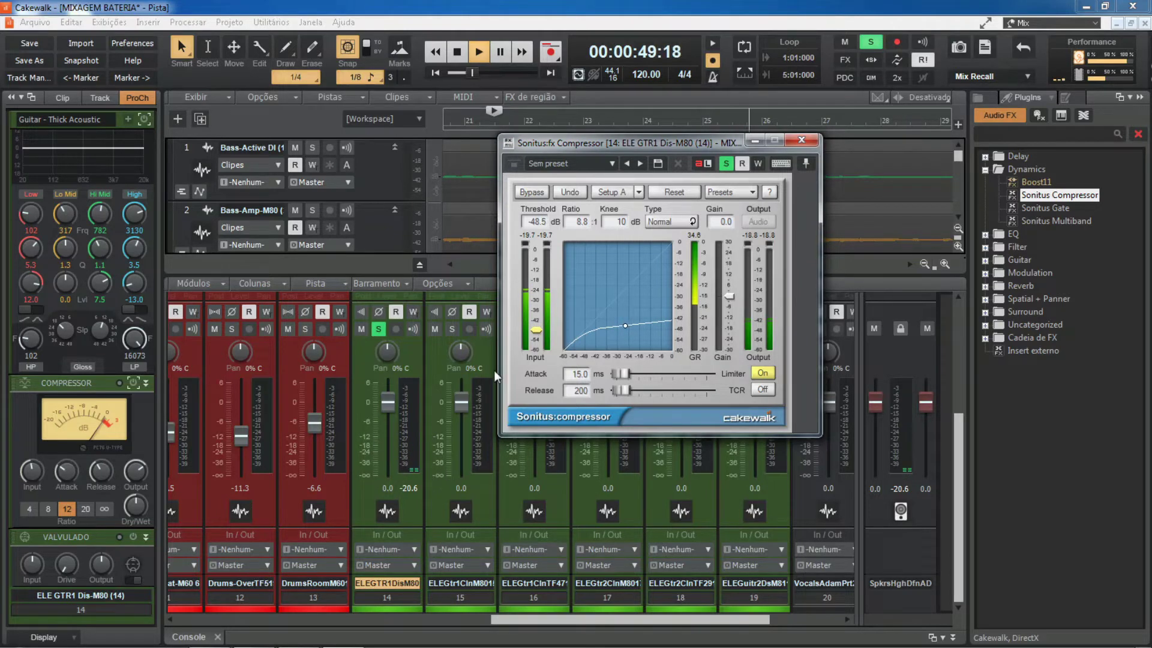
mouse_move(537, 330)
left_mouse_down()
mouse_move(536, 308)
mouse_move(536, 318)
left_mouse_up()
key("space")
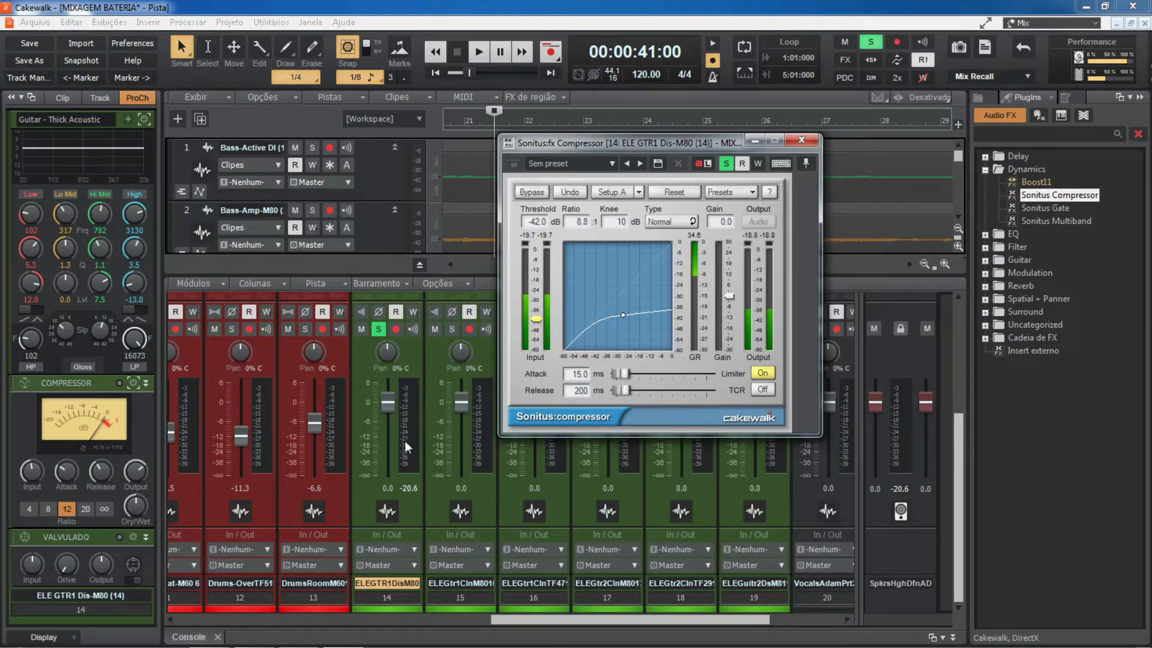
Step: Play the guitar track and raise the compressor's output gain to 26.8 dB and on to 27.5 dB while listening
key("space")
left_click_drag(729, 296, 728, 247)
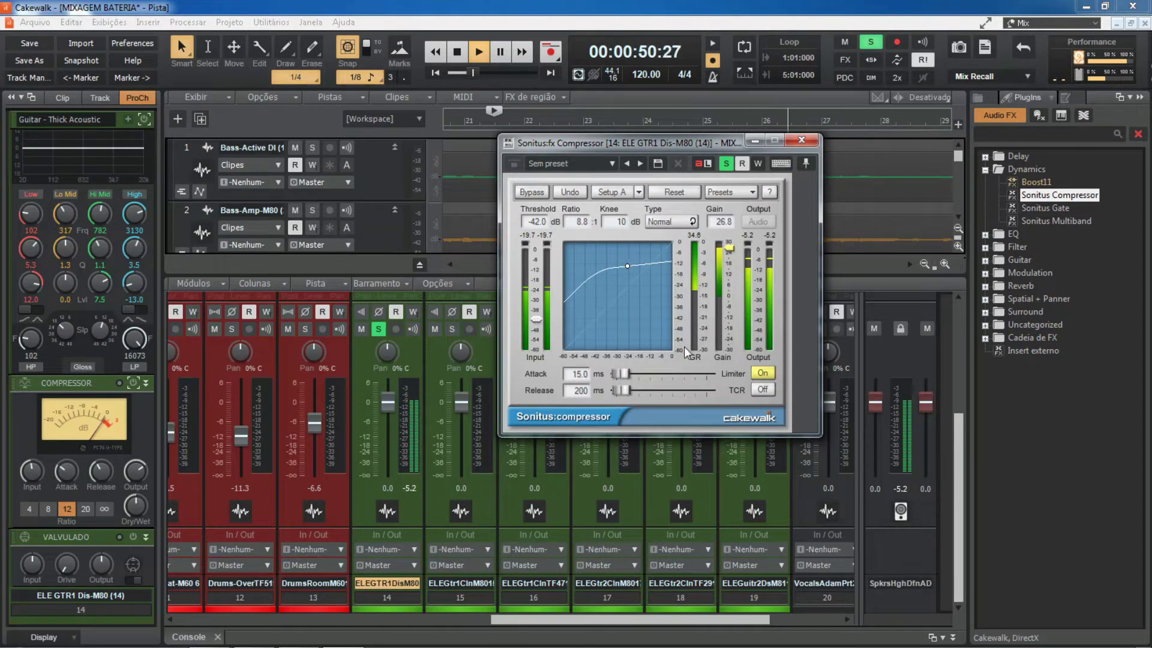
key("space")
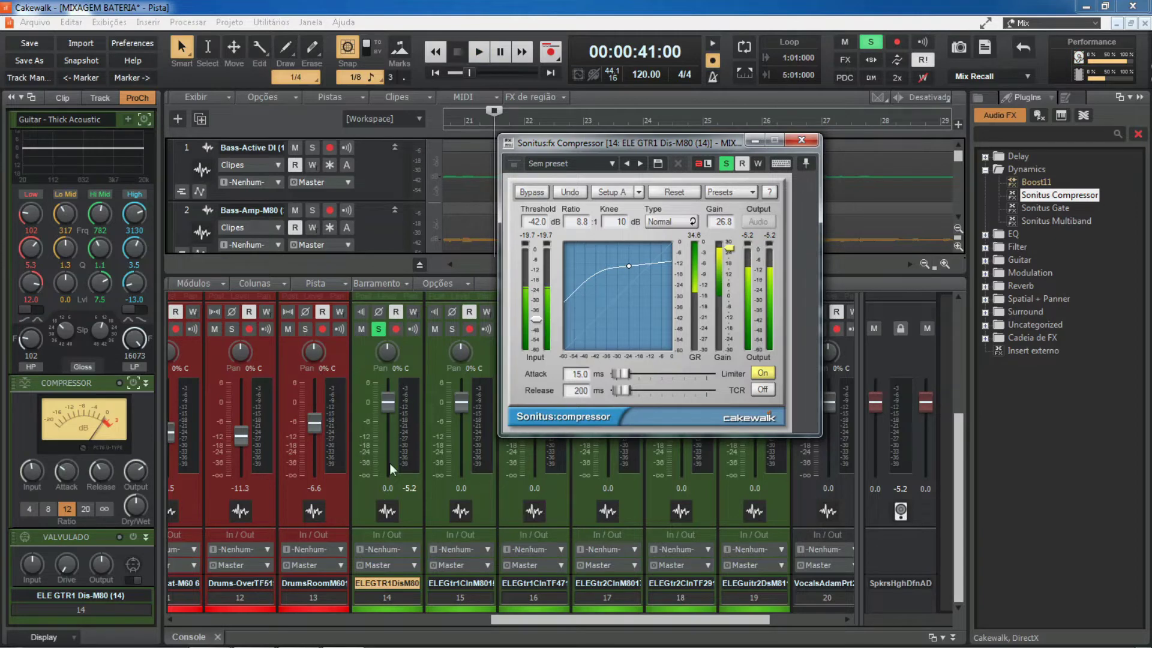
key("space")
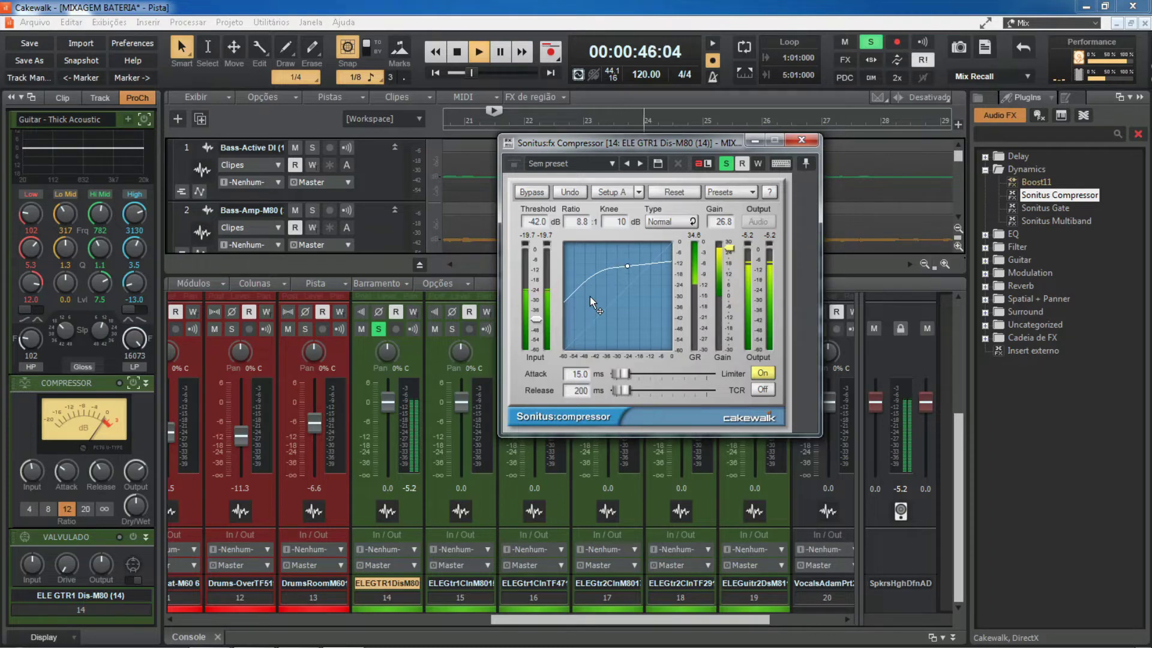
mouse_move(589, 297)
left_mouse_down()
mouse_move(589, 392)
mouse_move(589, 299)
left_mouse_up()
mouse_move(652, 280)
left_mouse_down()
mouse_move(653, 300)
mouse_move(652, 278)
left_mouse_up()
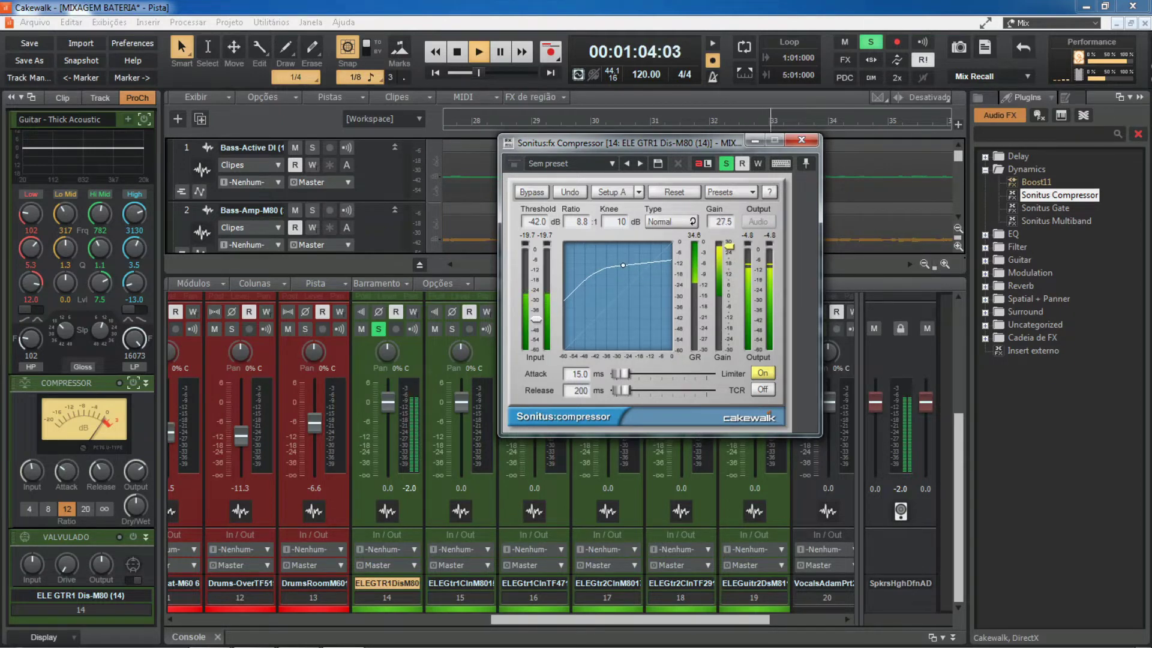
Step: Reduce the compressor's gain to 1.4 dB and raise its threshold to 0.0 dB during playback
left_click_drag(652, 278, 653, 307)
left_click_drag(729, 274, 730, 300)
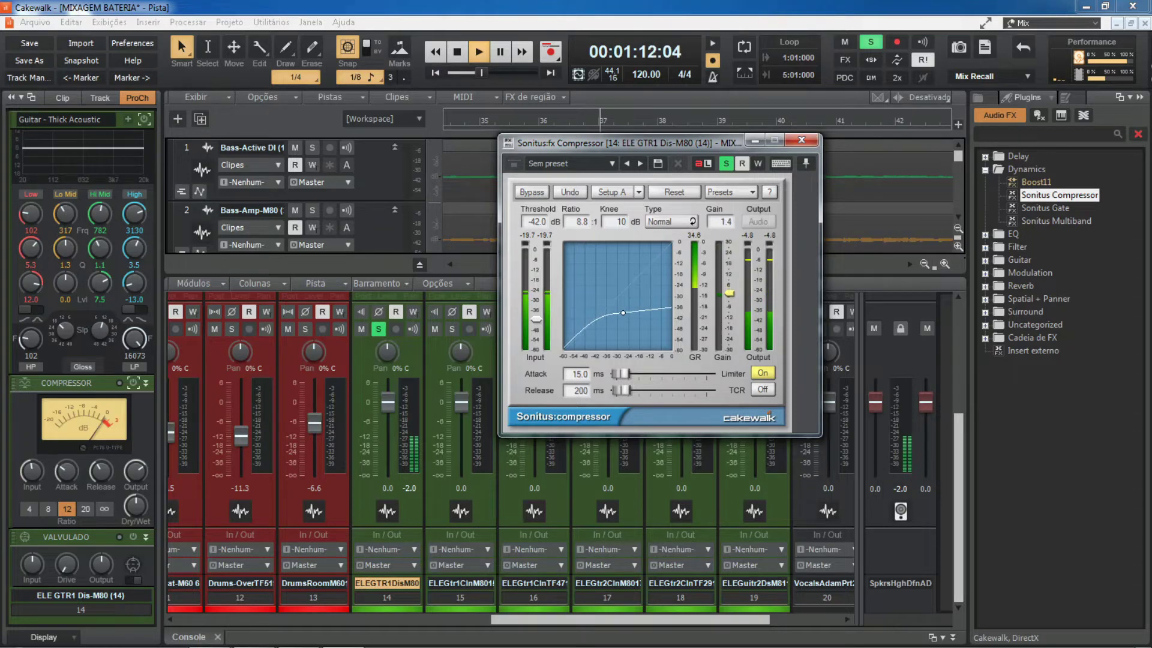
mouse_move(536, 221)
left_mouse_down()
mouse_move(521, 344)
mouse_move(536, 246)
left_mouse_up()
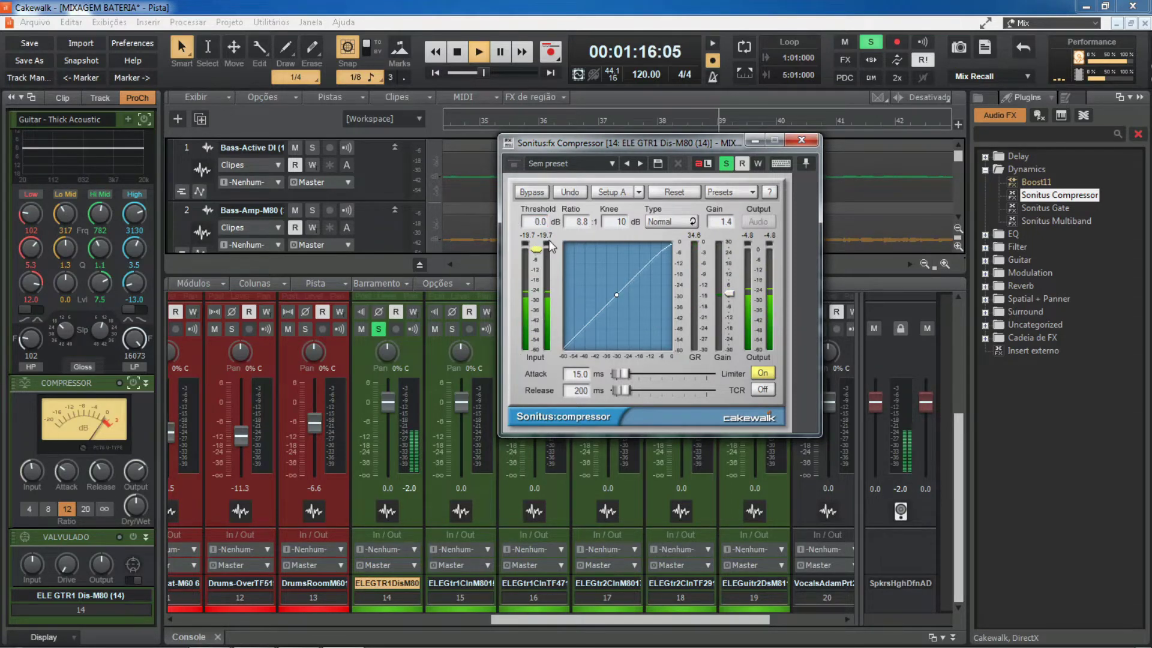
Step: Set the compressor's ratio to 1.0:1, sweep its gain up to 27.9 dB and back to 1.8 dB while listening, and stop playback
left_click(579, 223)
left_click_drag(581, 272, 577, 227)
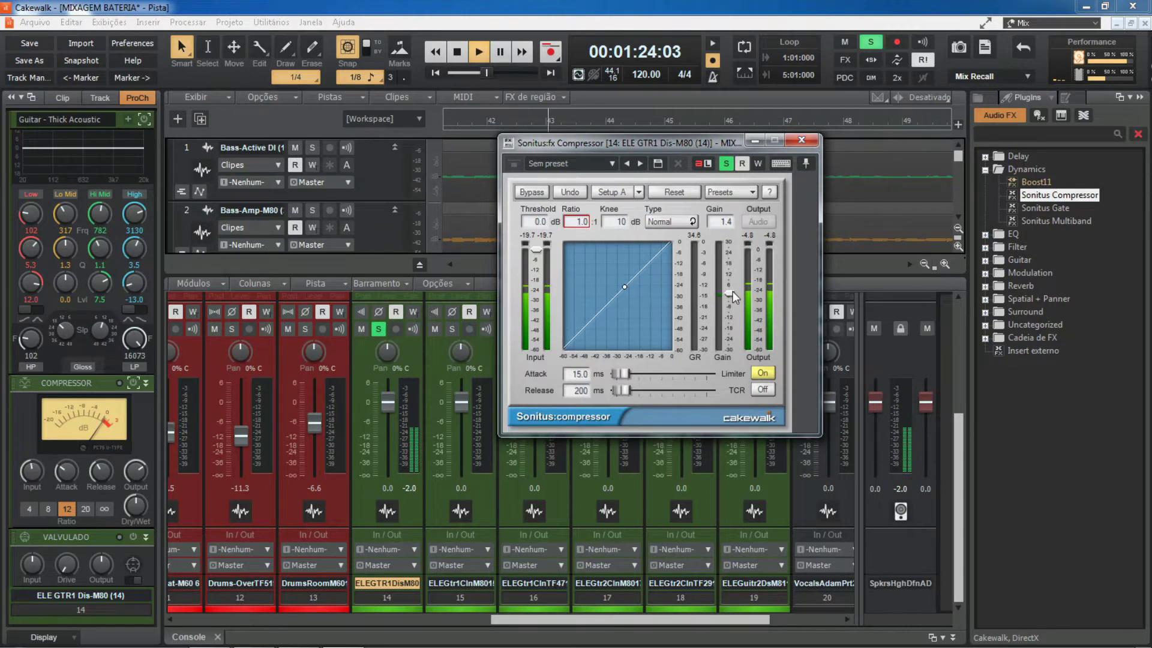
left_click_drag(732, 291, 729, 245)
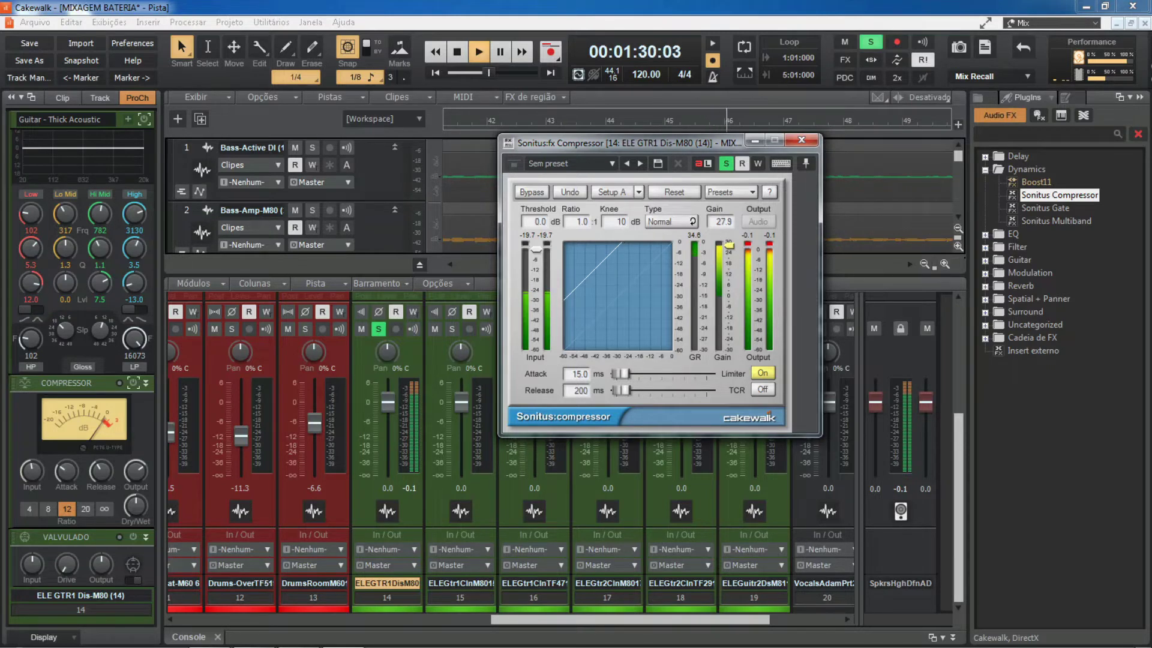
left_click_drag(728, 246, 729, 292)
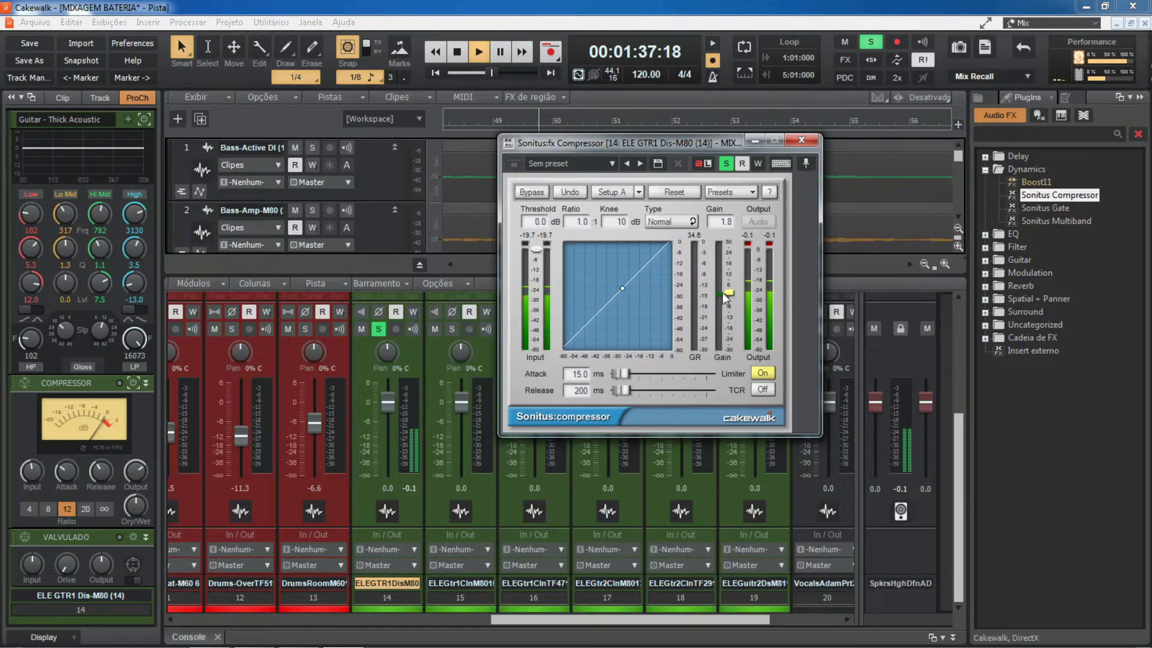
key("space")
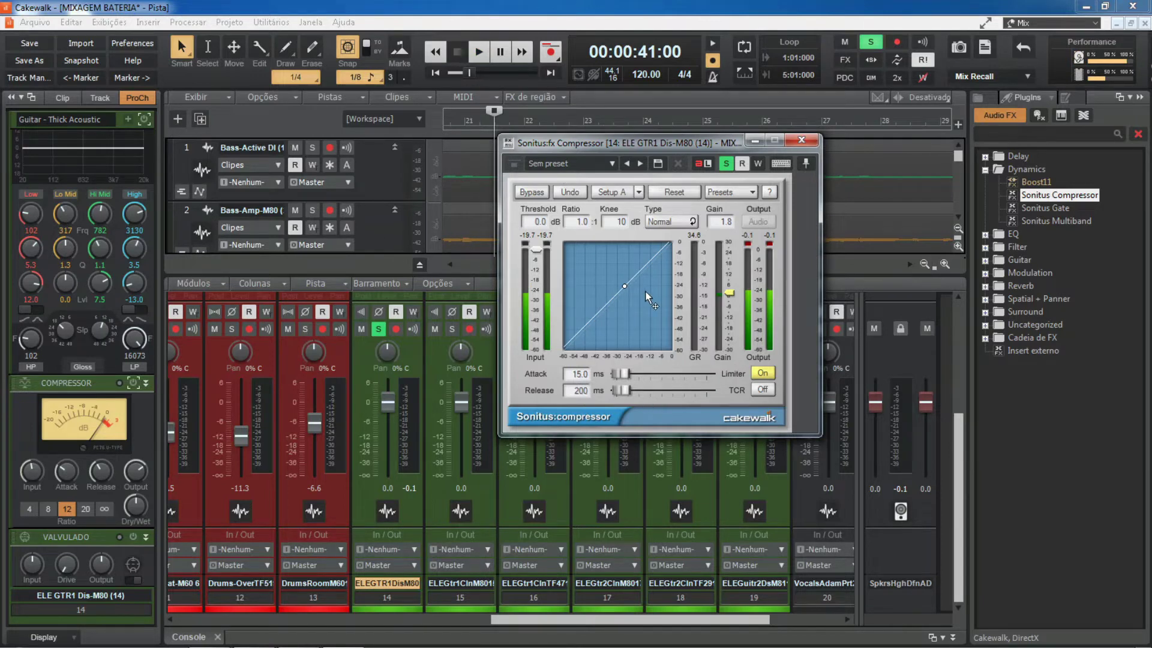
Step: Lower the compressor's gain to 0.1 dB and audition the guitar track with the 1.0:1 ratio
mouse_move(728, 293)
left_mouse_down()
mouse_move(729, 266)
mouse_move(728, 333)
mouse_move(728, 296)
left_mouse_up()
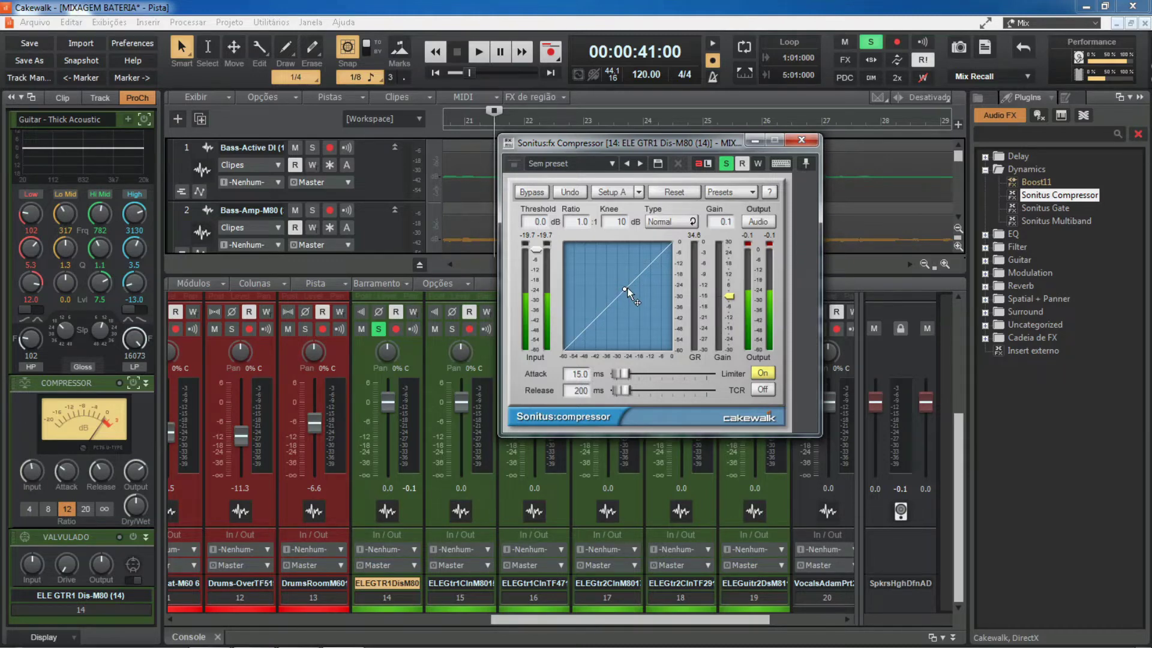
key("space")
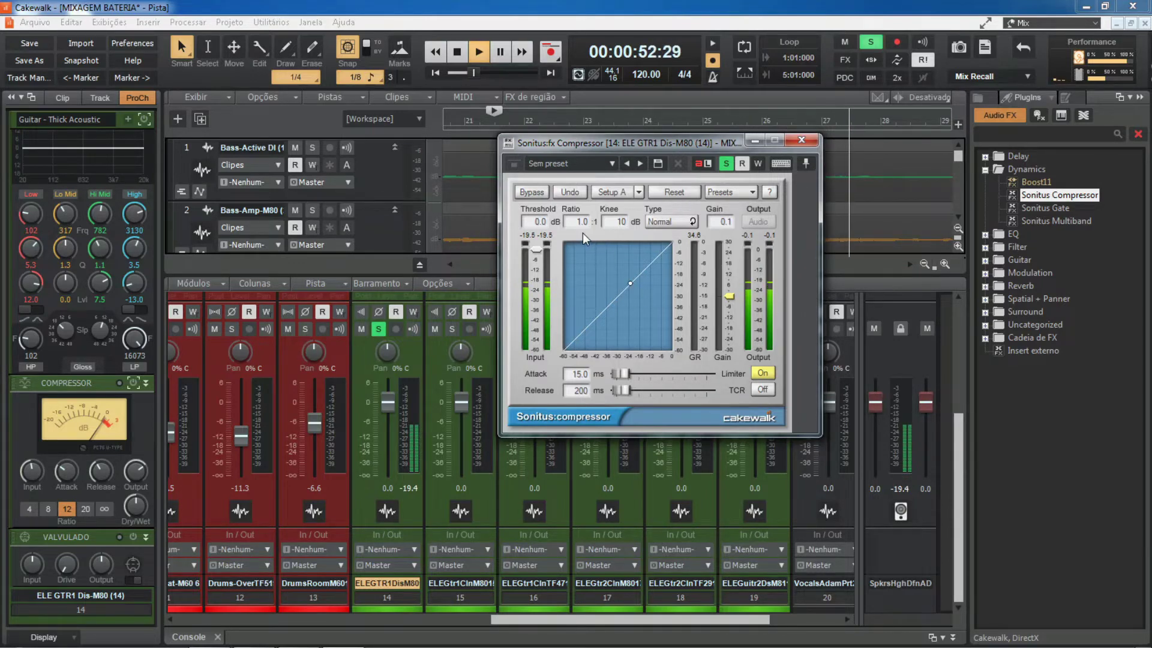
key("space")
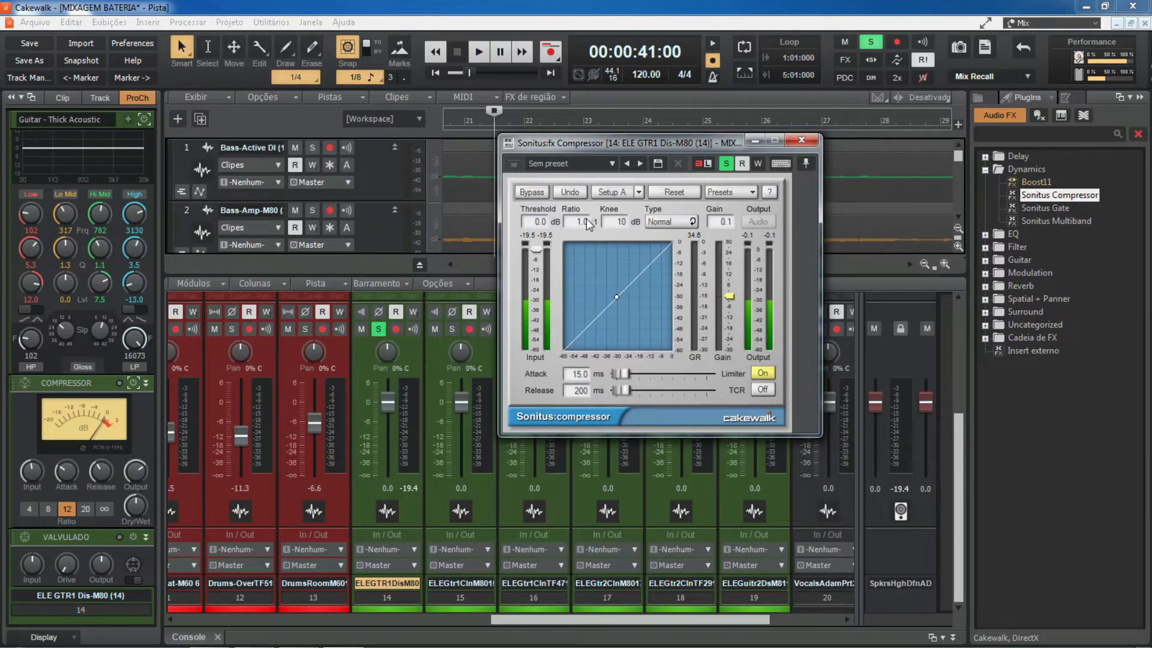
Step: Set the compressor's ratio to 5.0:1, lower its threshold to -34.5 dB, and play the guitar track
left_click(585, 221)
type("5")
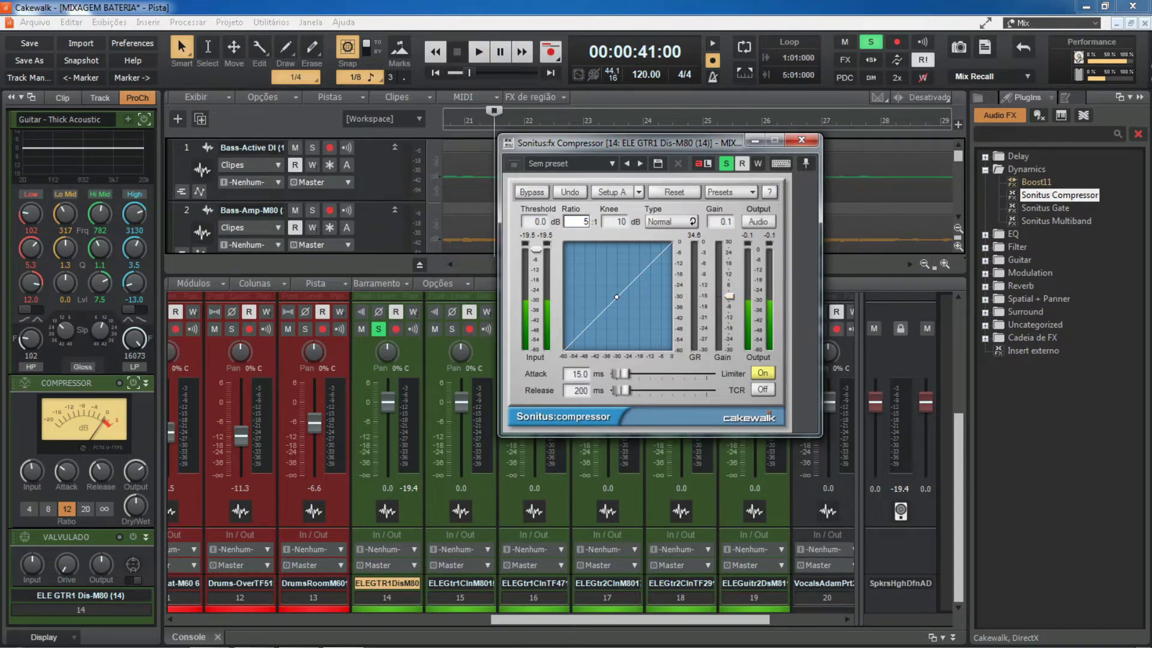
key("Return")
left_click_drag(536, 259, 536, 305)
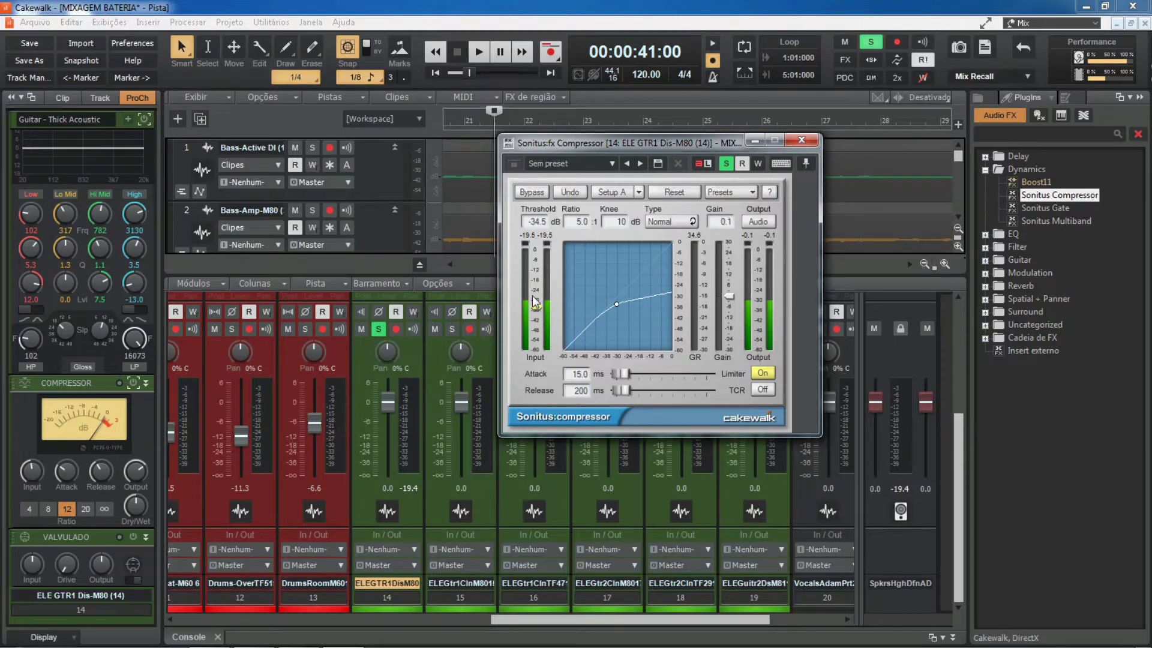
key("space")
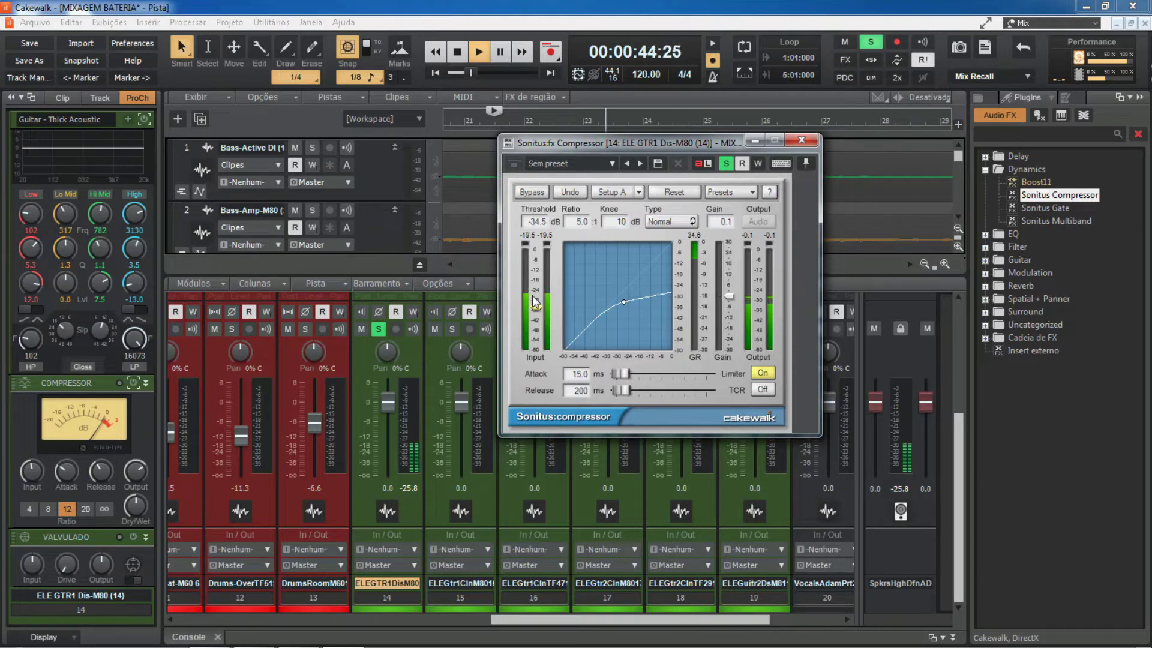
Step: Change the compressor's knee to Hard and adjust its gain to 9.6 dB and on to 7.7 dB while listening
scroll(616, 226, "down", 5)
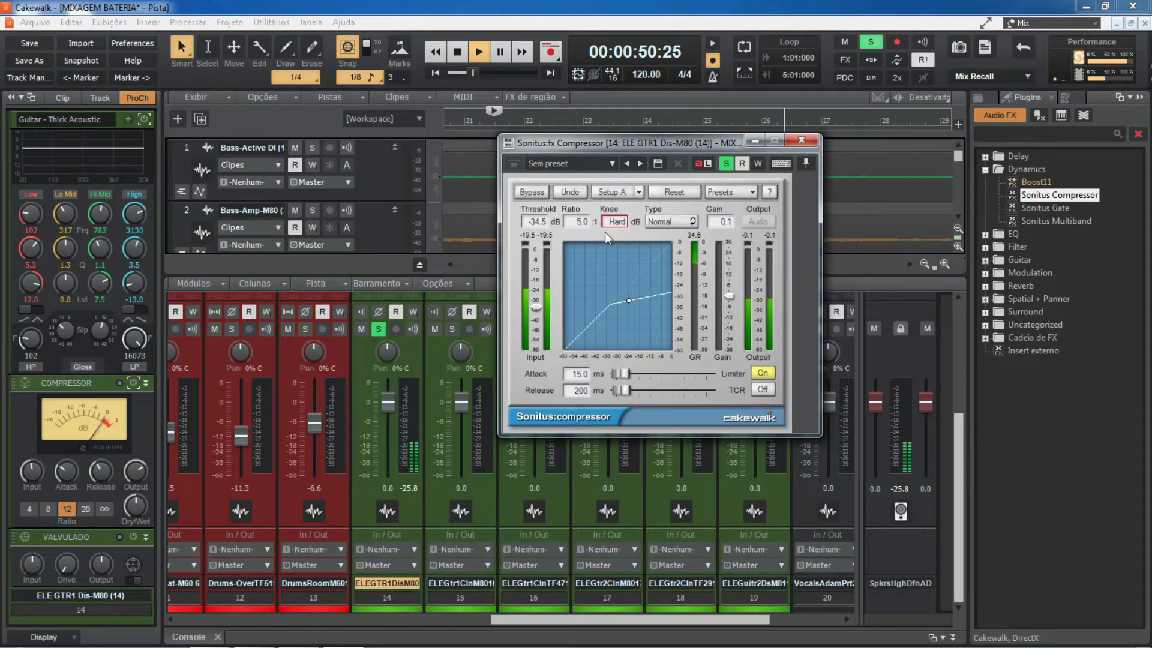
left_click_drag(729, 296, 729, 279)
key("space")
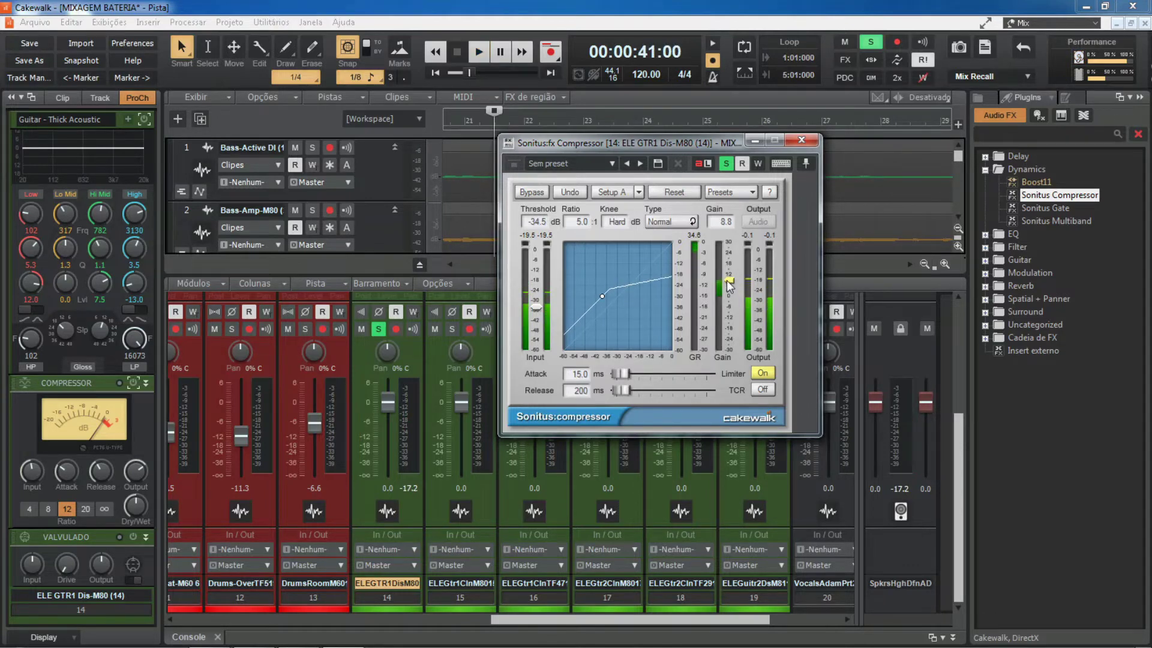
key("space")
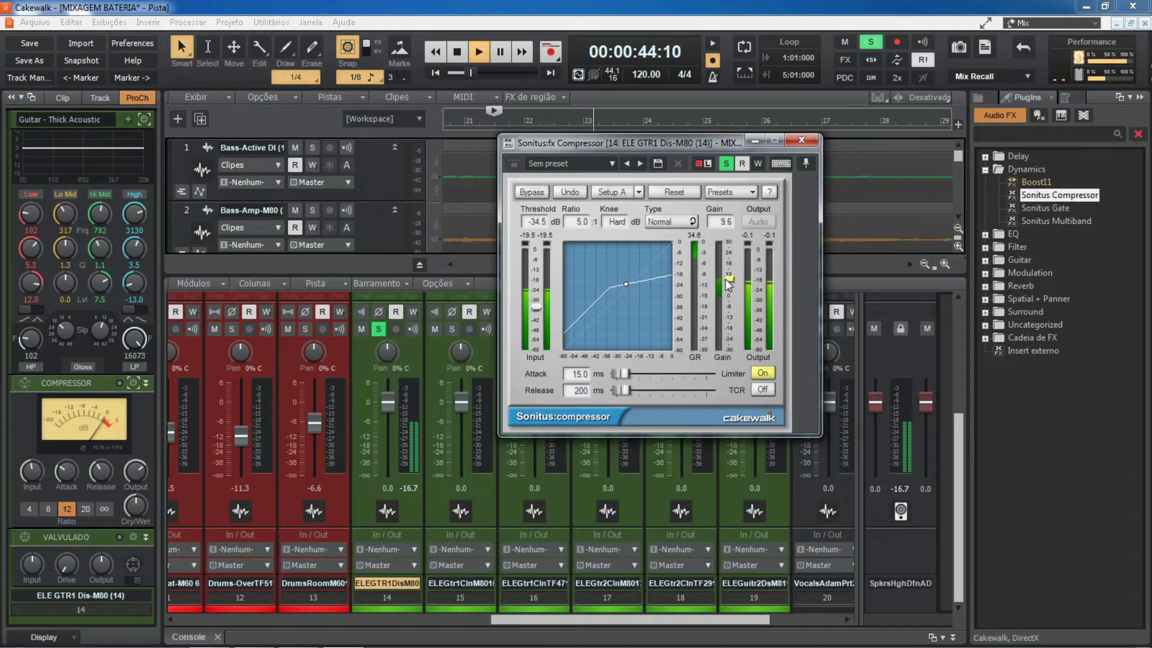
left_click_drag(725, 280, 726, 284)
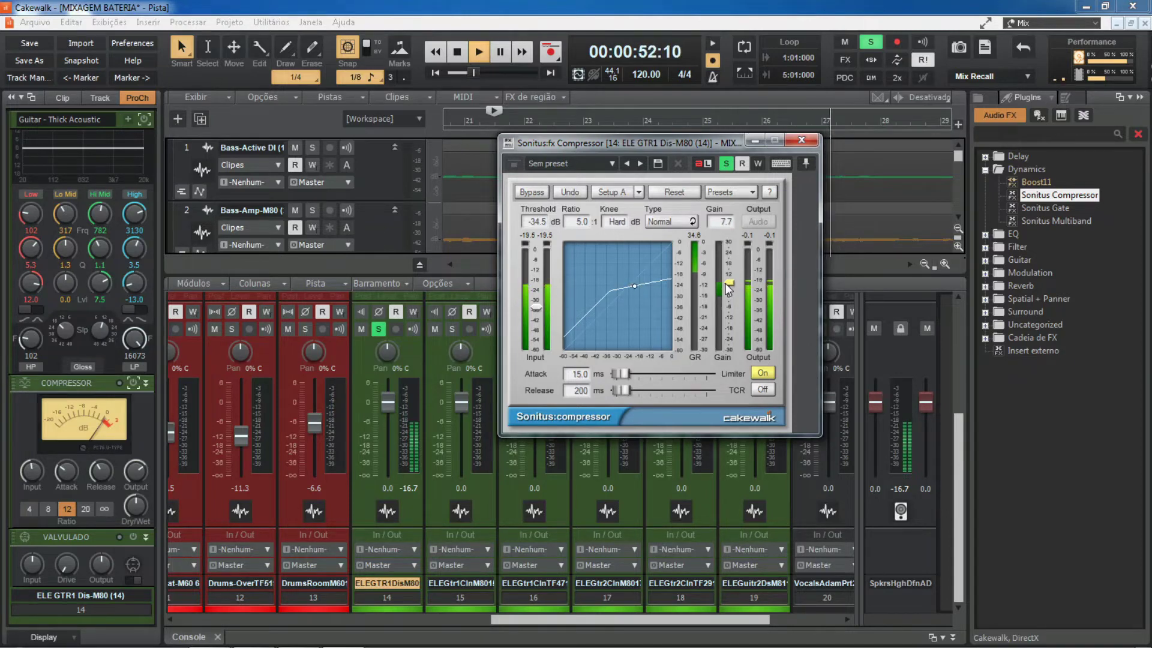
key("space")
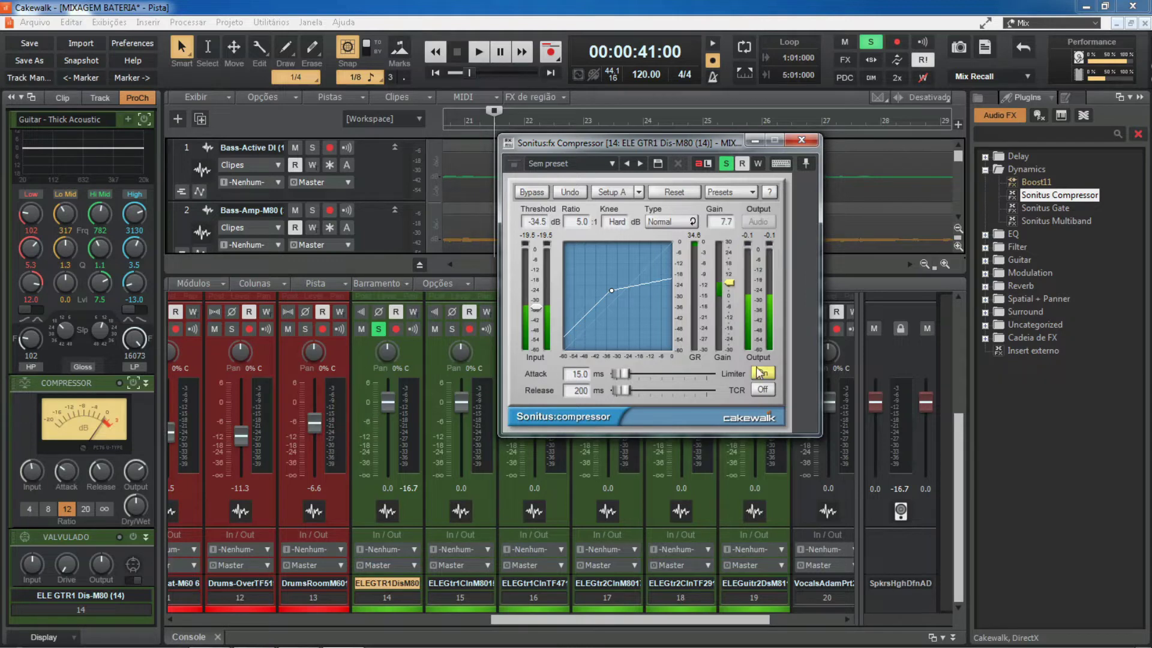
Step: Compare attack times of 0.0 ms and 400.0 ms on the playing guitar track, returning the attack to 0.0 ms
left_click_drag(624, 373, 617, 373)
key("space")
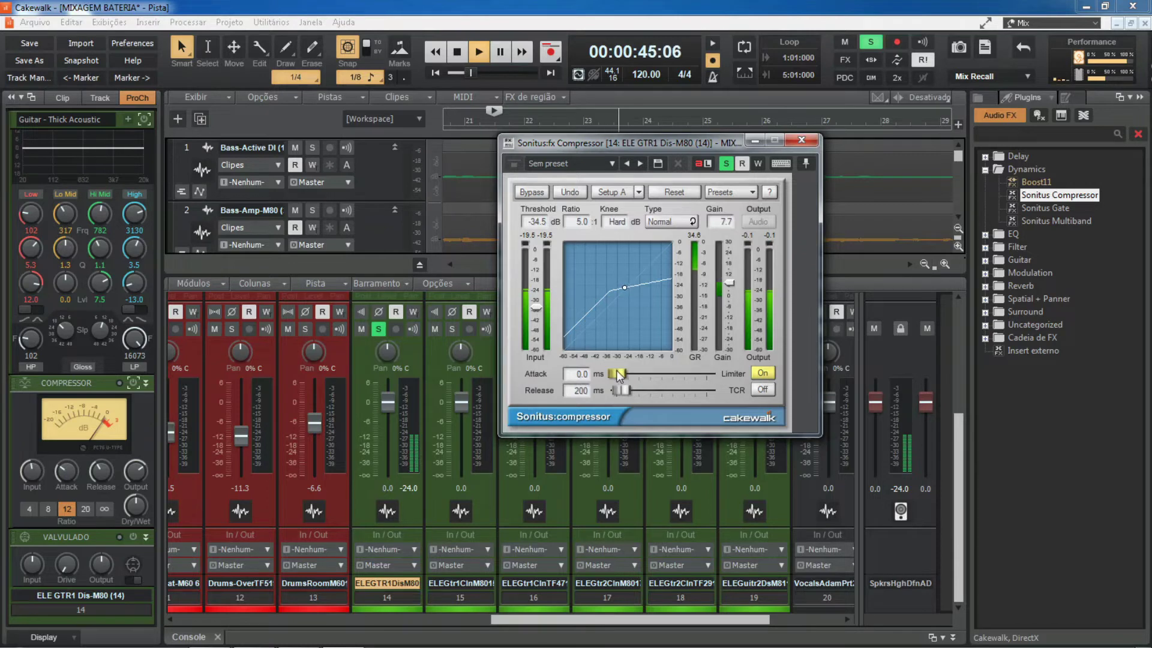
left_click_drag(617, 372, 707, 375)
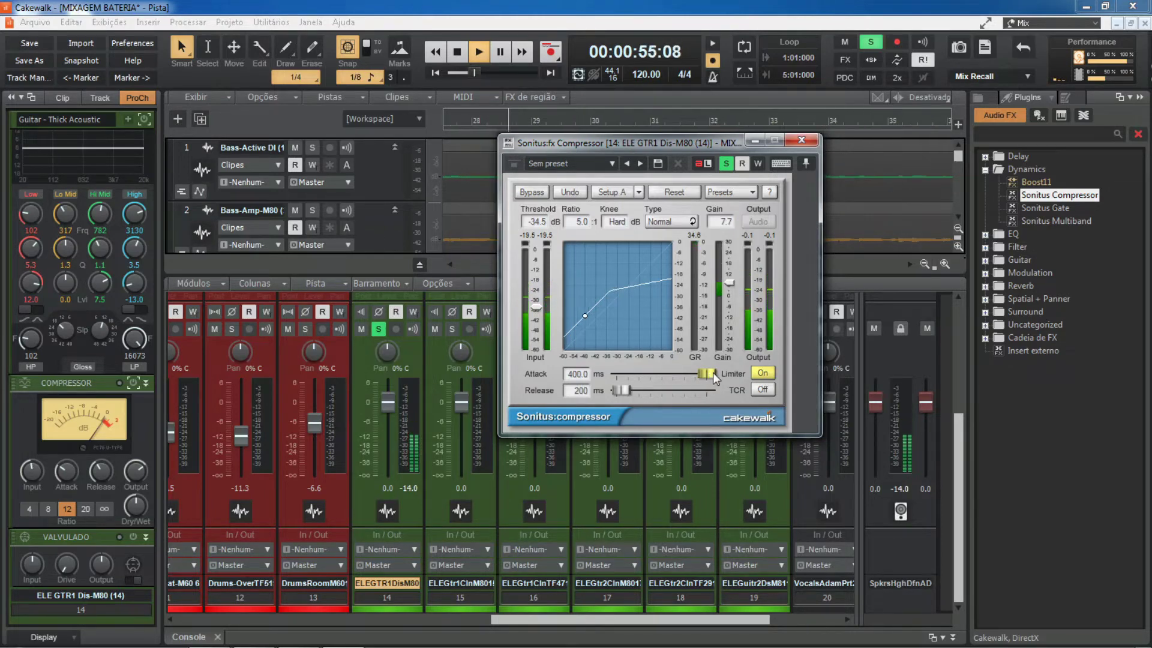
key("space")
key("space")
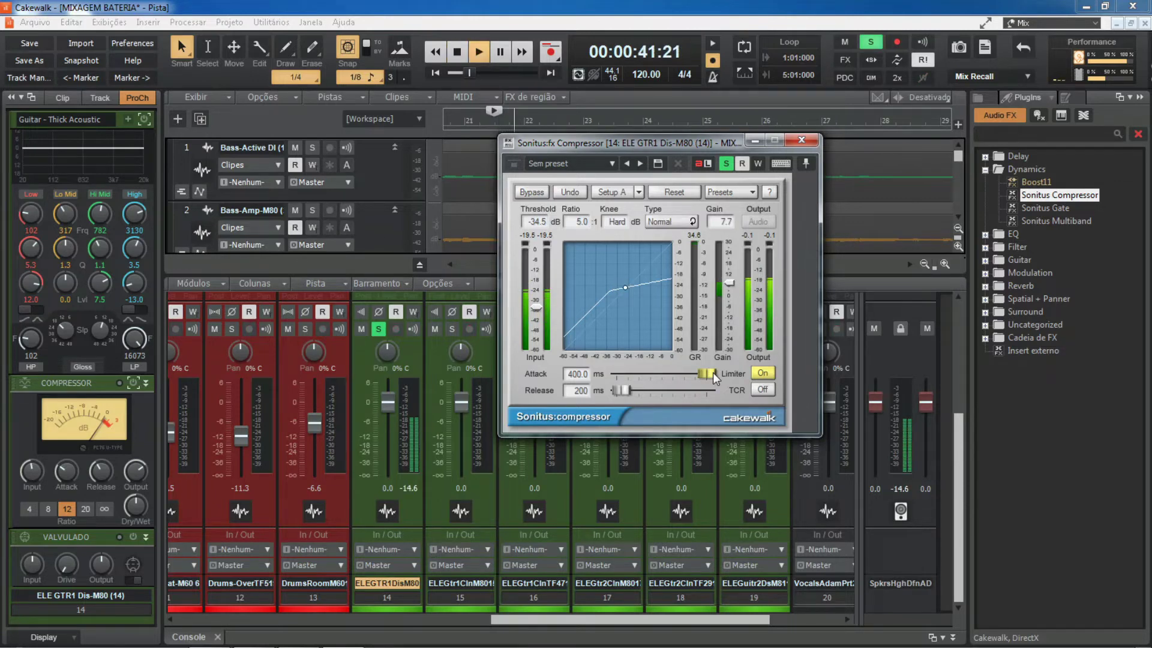
left_click_drag(713, 373, 616, 374)
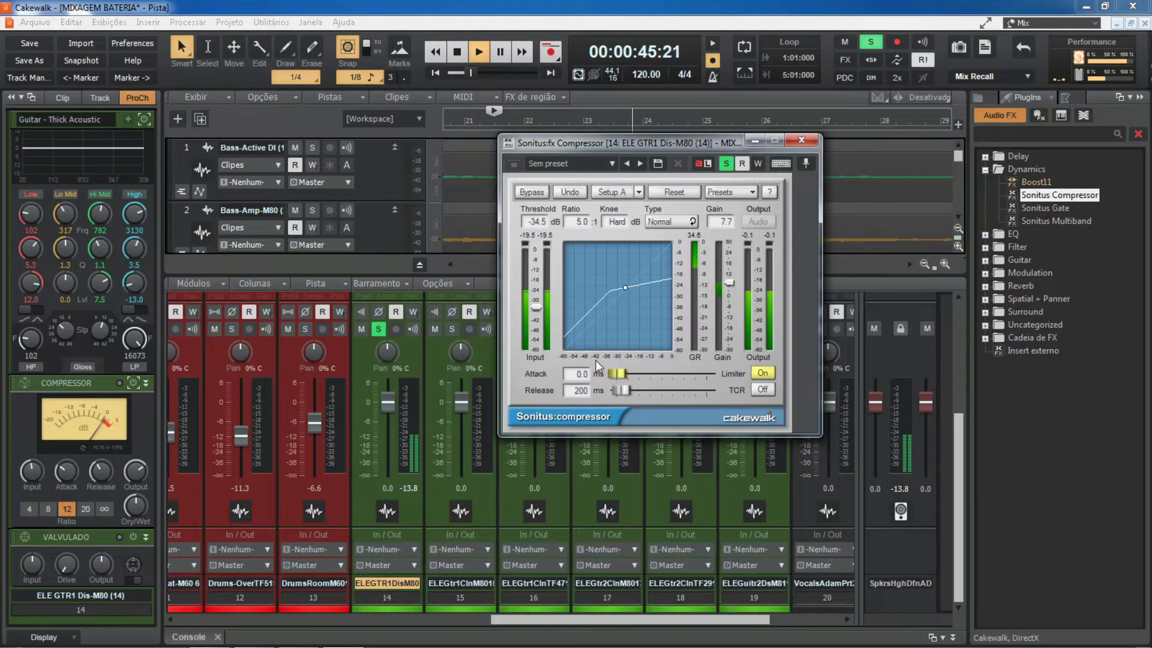
Step: Lower the compressor's threshold to -36.9 dB and soften its knee to 10 dB during playback
left_click_drag(538, 312, 536, 310)
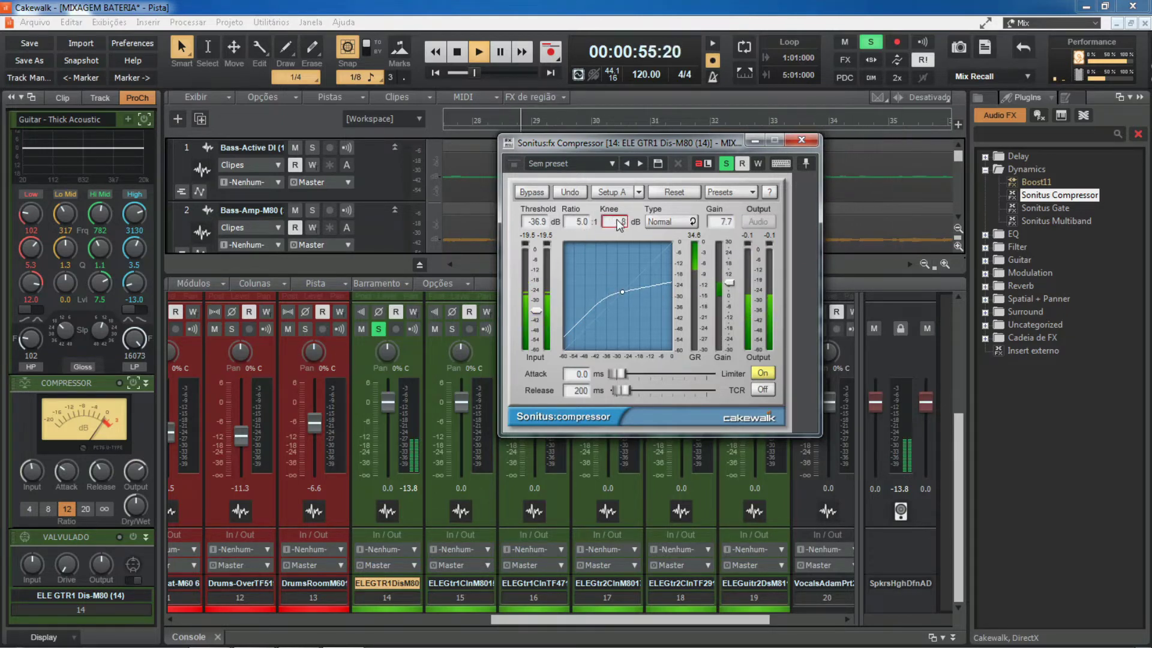
mouse_move(615, 225)
left_mouse_down()
mouse_move(617, 193)
mouse_move(618, 207)
left_mouse_up()
Step: Raise the attack to 400.0 ms, turn the limiter off, and bring the attack back to 0.0 ms before stopping playback
left_click_drag(620, 373, 706, 373)
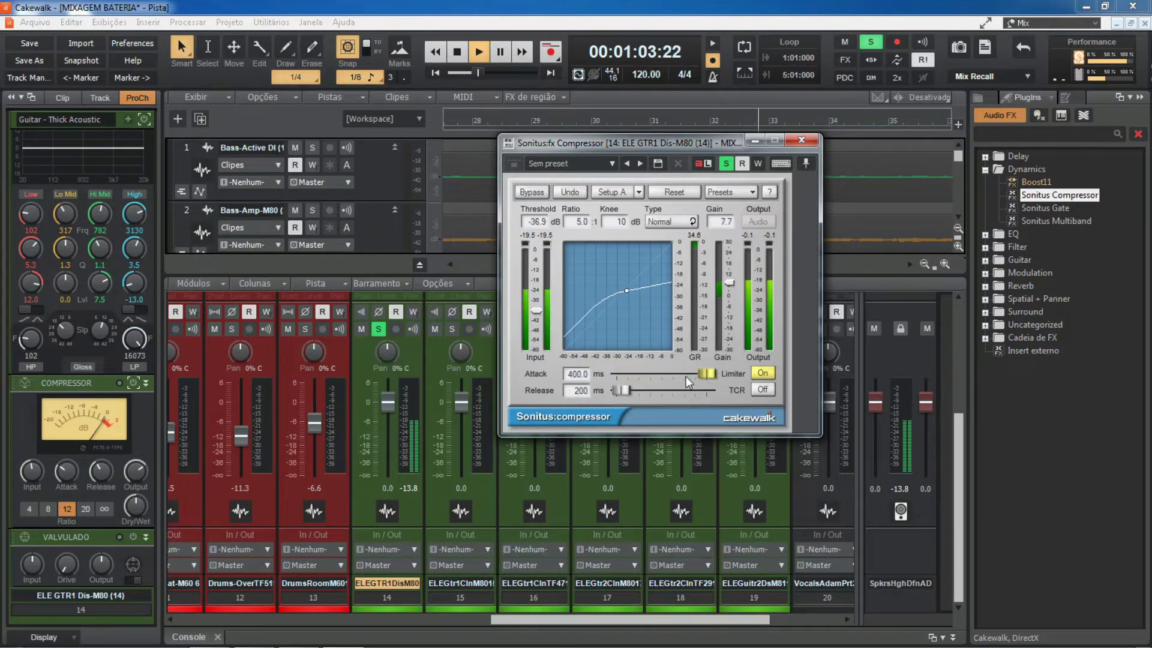
left_click(762, 373)
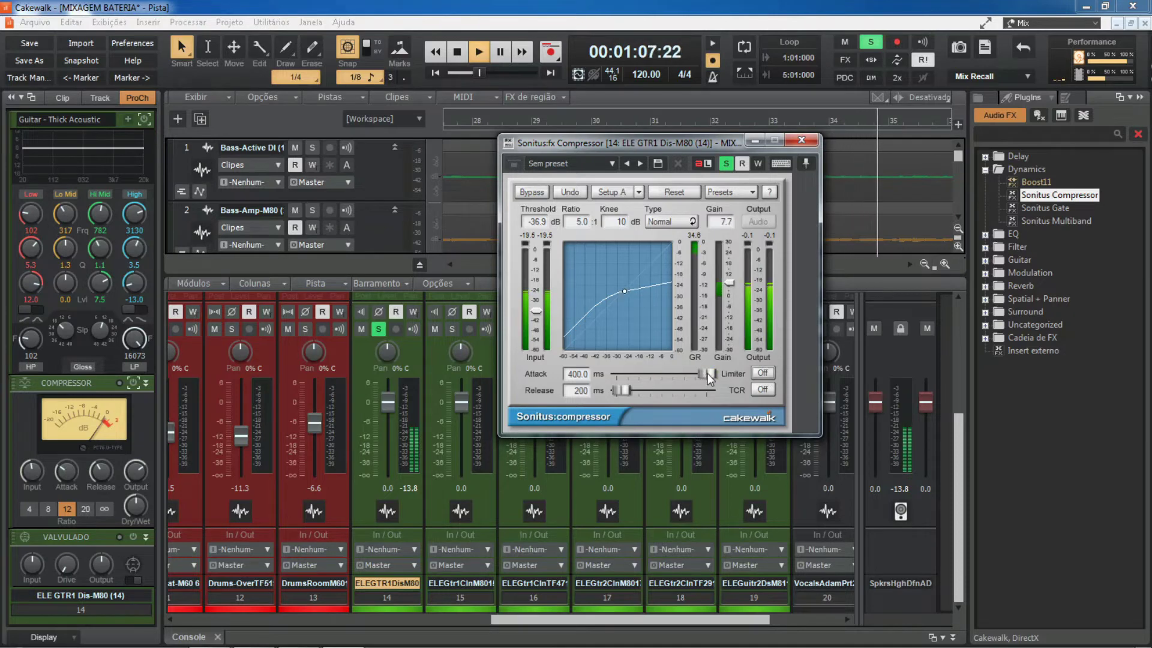
left_click_drag(707, 373, 611, 374)
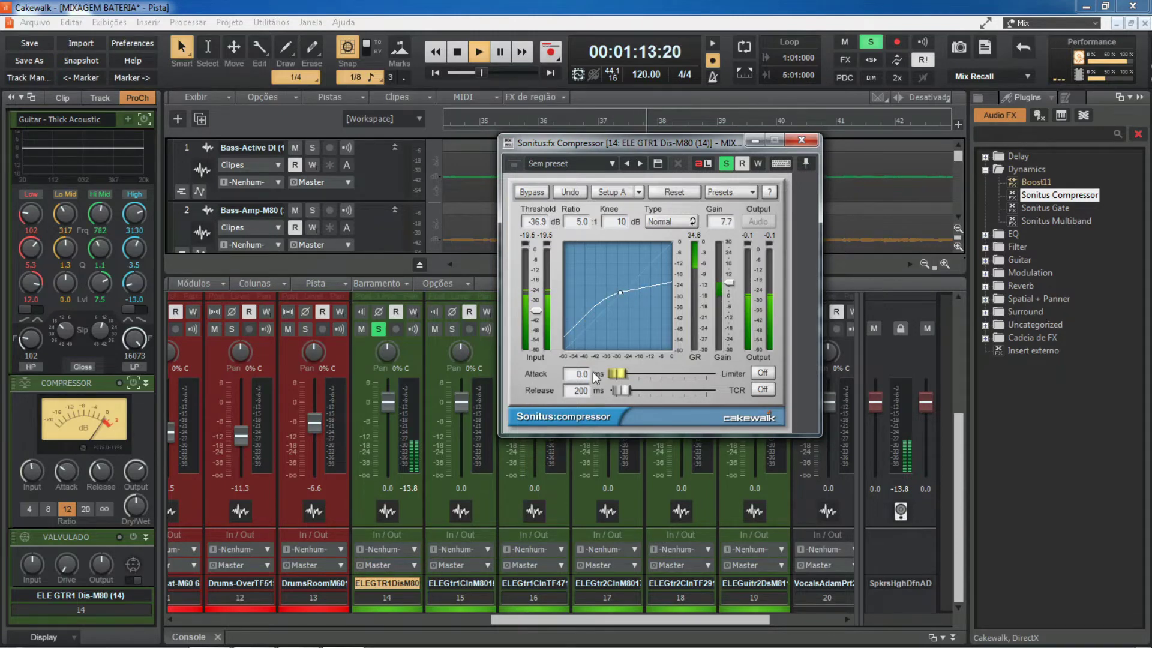
key("space")
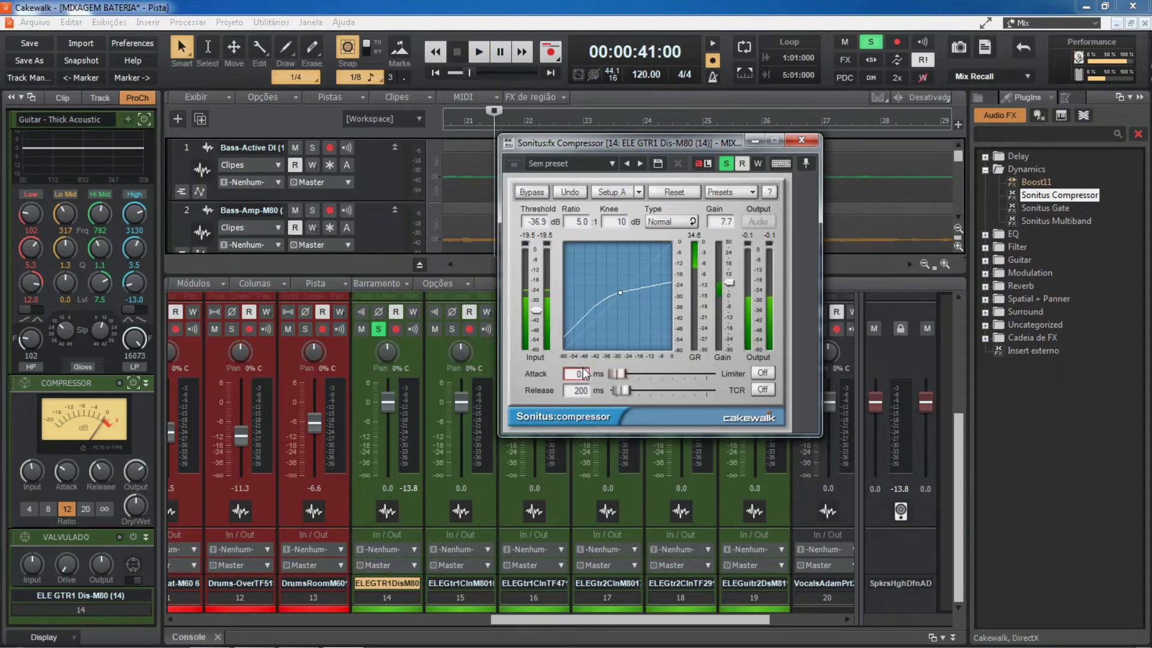
Step: Set the compressor's attack to 5.0 ms and play the guitar track
left_click(583, 375)
type("5")
key("Return")
key("space")
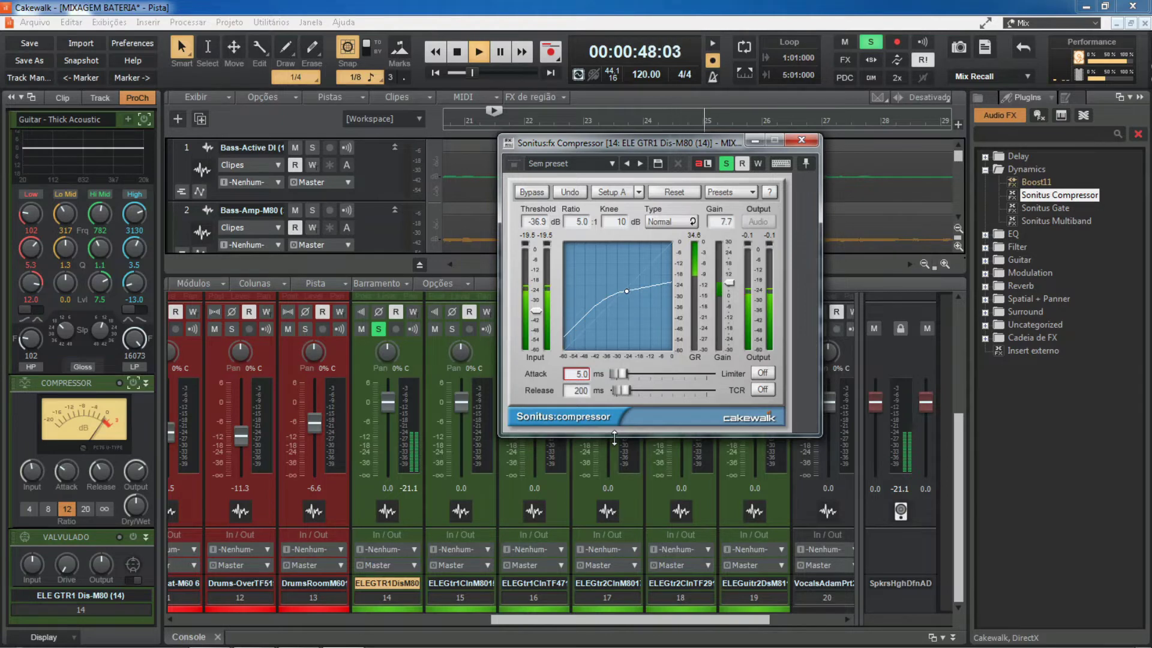
Step: Raise the compressor's release to 543 ms and reduce it to 1 ms while listening
left_click(624, 390)
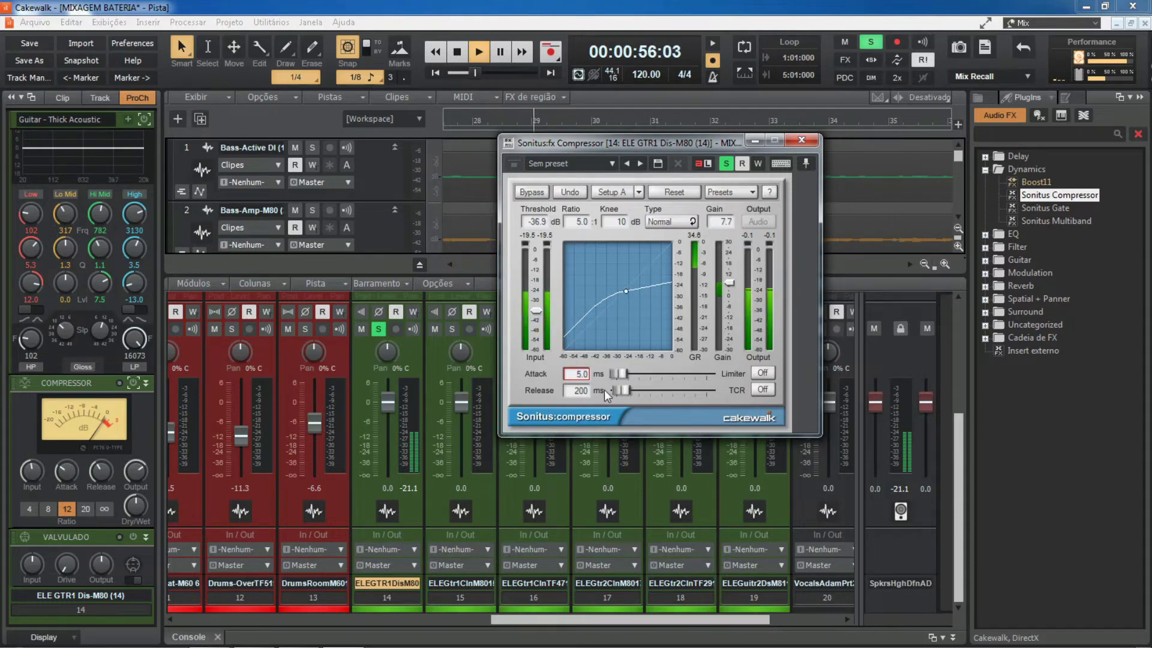
mouse_move(621, 390)
left_mouse_down()
mouse_move(690, 390)
mouse_move(629, 389)
left_mouse_up()
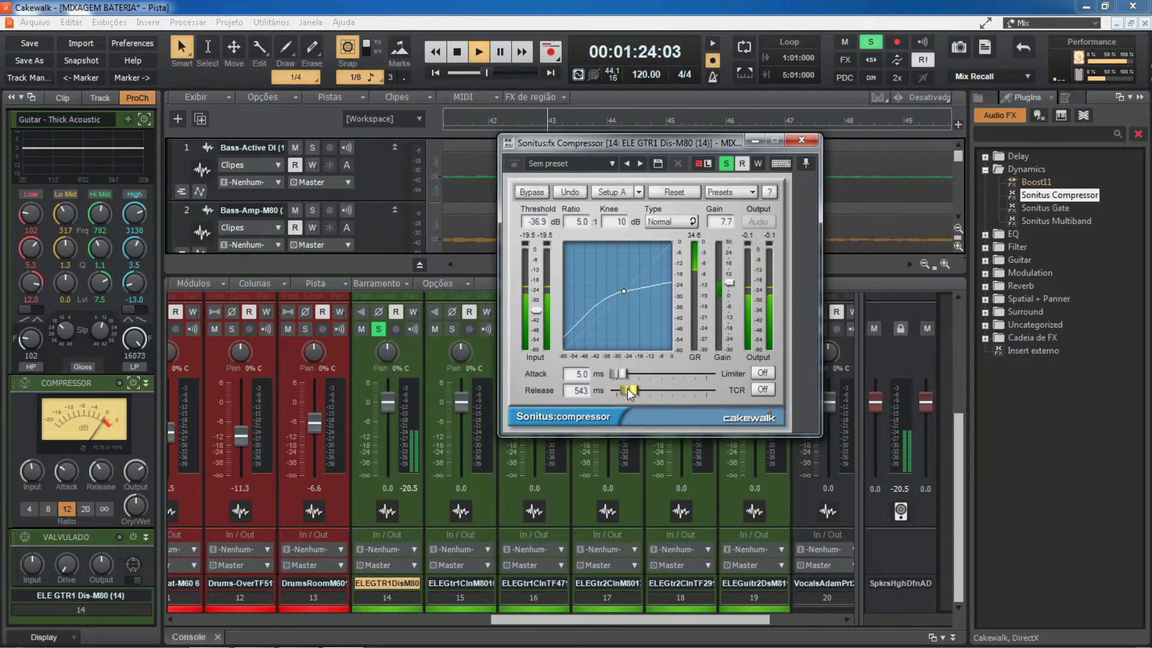
left_click_drag(628, 389, 614, 390)
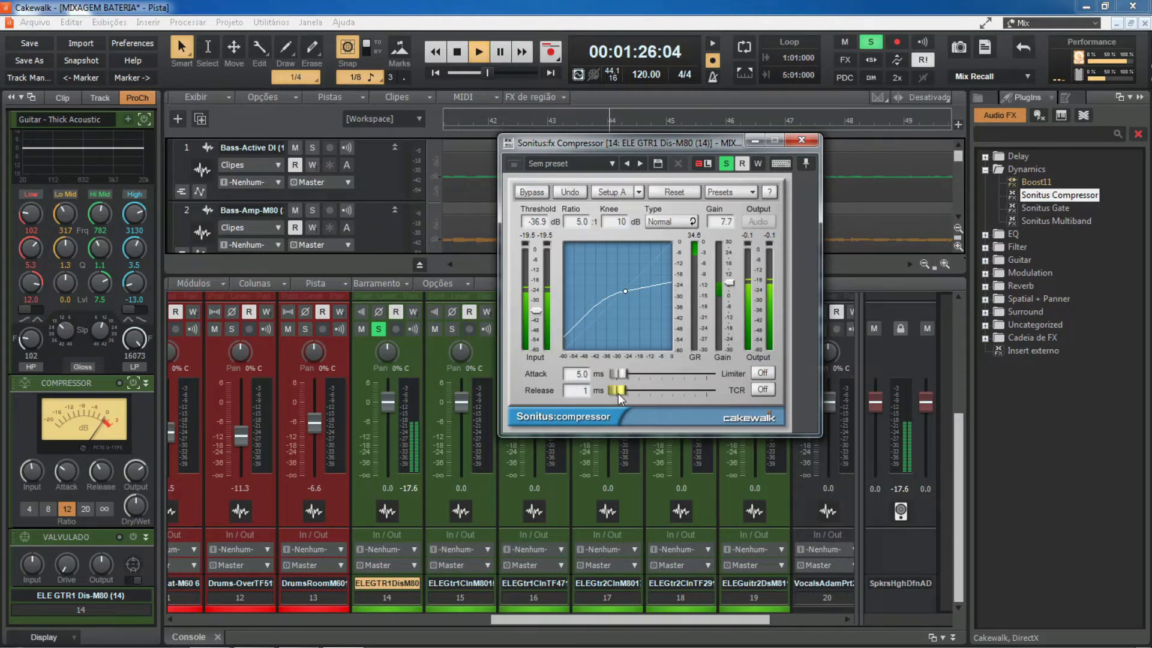
Step: Sweep the release repeatedly between 4000 ms and 1 ms while listening, ending at 1 ms, and stop playback
left_click_drag(618, 390, 706, 391)
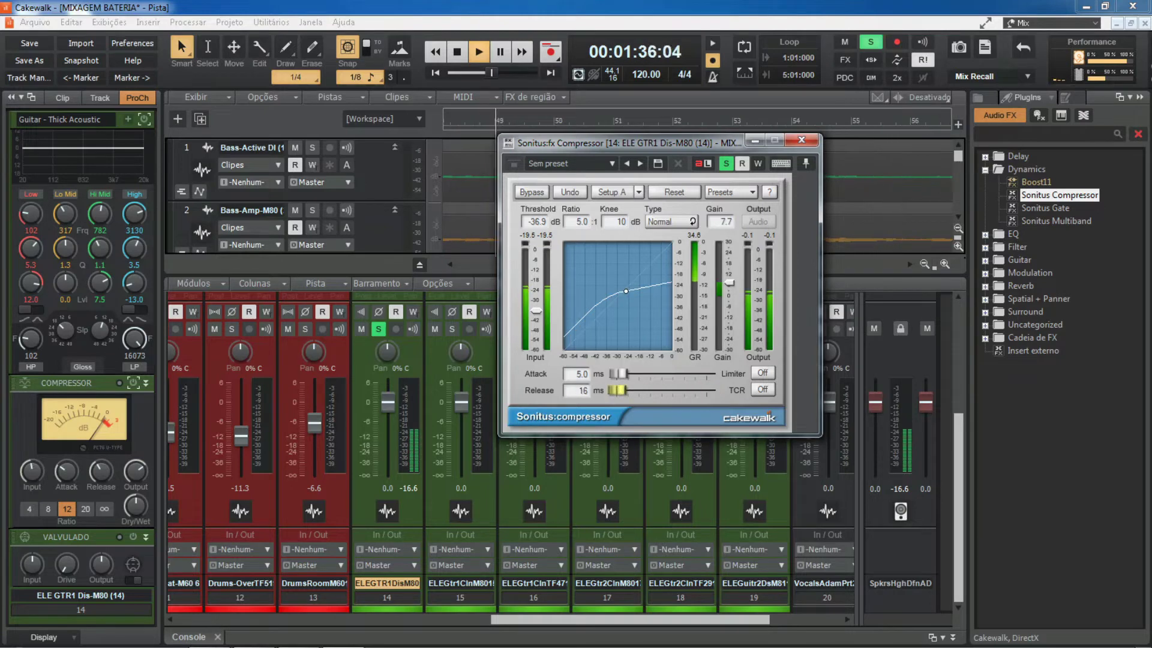
left_click_drag(707, 391, 614, 392)
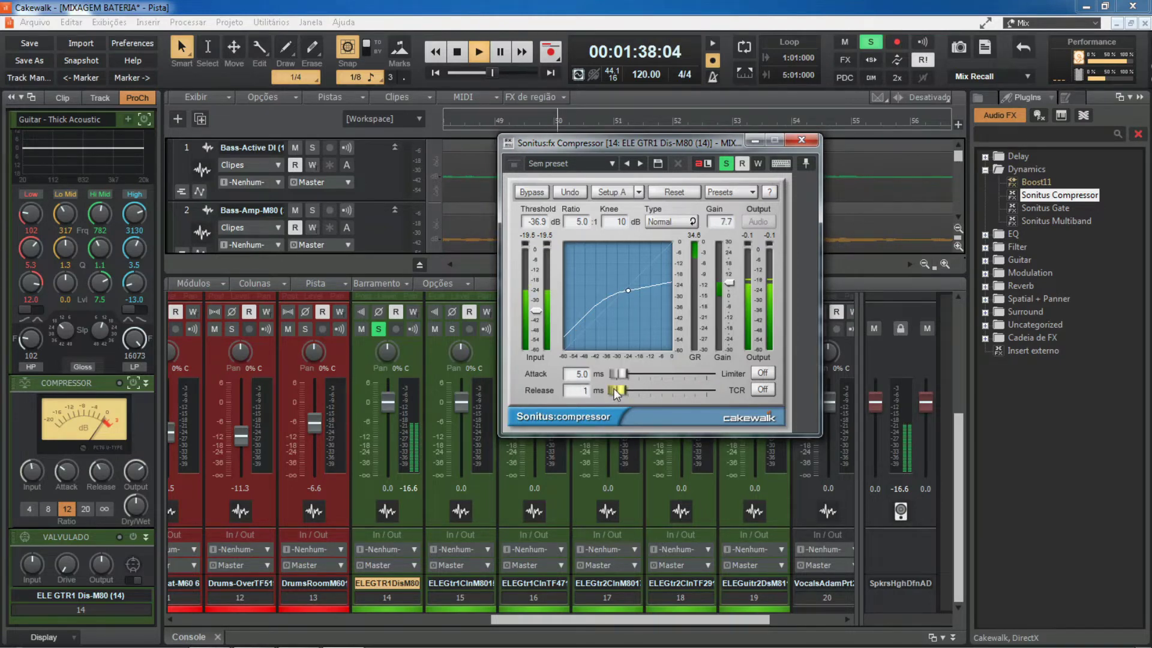
left_click_drag(614, 387, 707, 392)
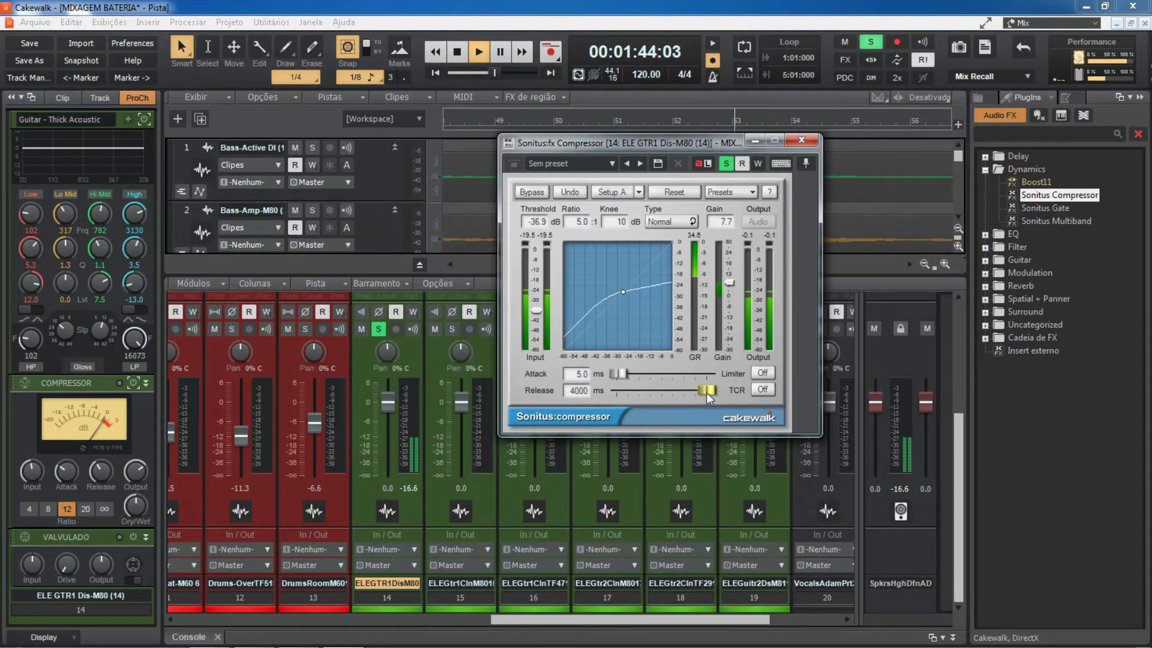
left_click_drag(709, 391, 617, 391)
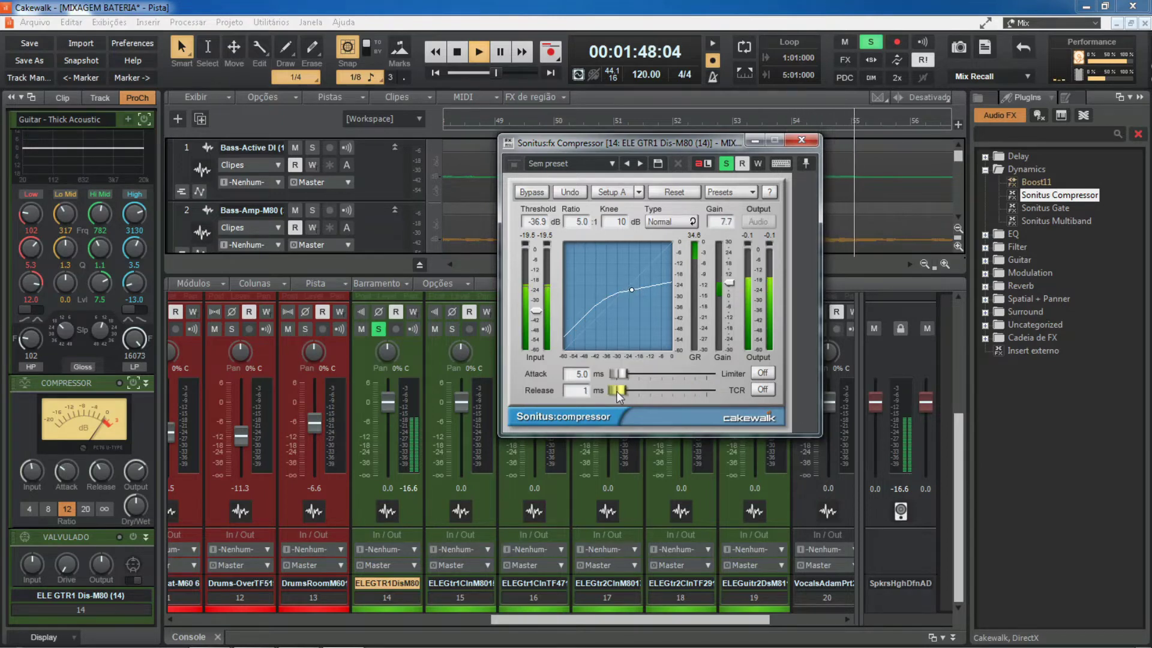
key("space")
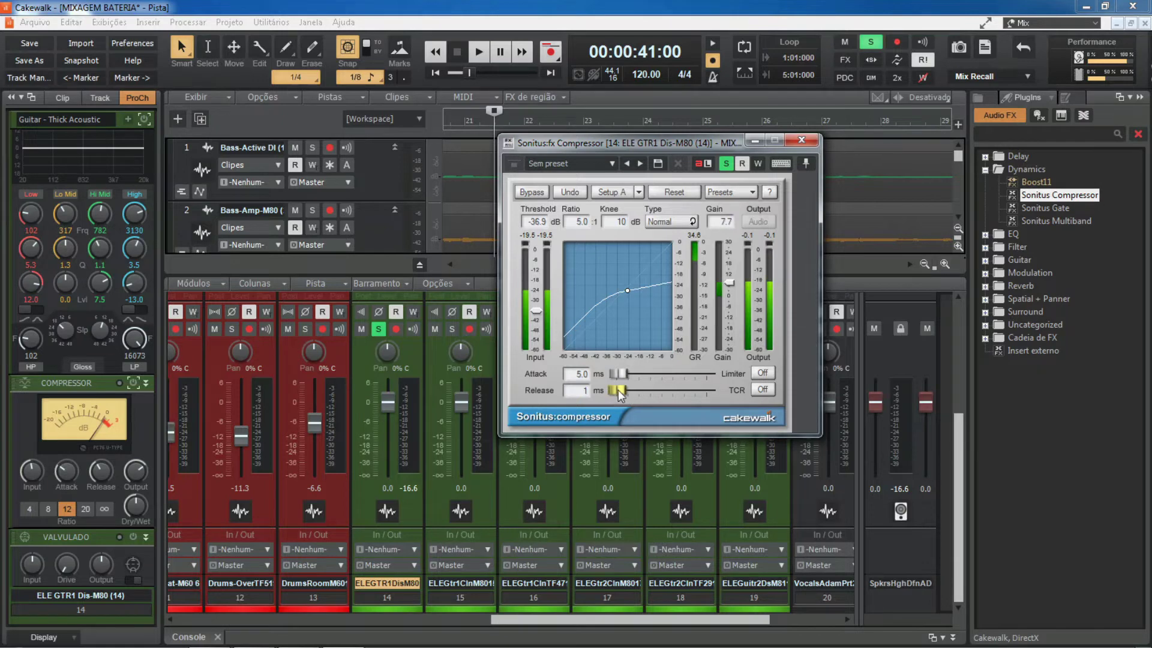
Step: Replay the guitar track with the 1 ms release and raise the release to 4000 ms during playback
mouse_move(618, 390)
left_mouse_down()
mouse_move(708, 391)
mouse_move(617, 390)
left_mouse_up()
key("space")
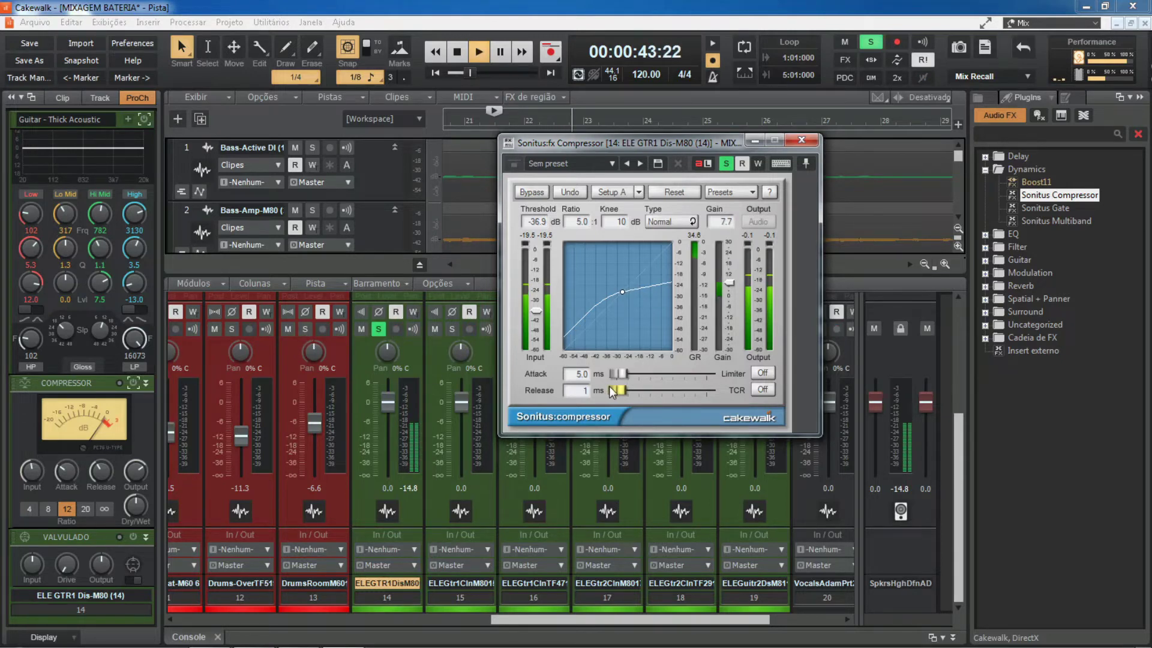
left_click_drag(618, 391, 708, 391)
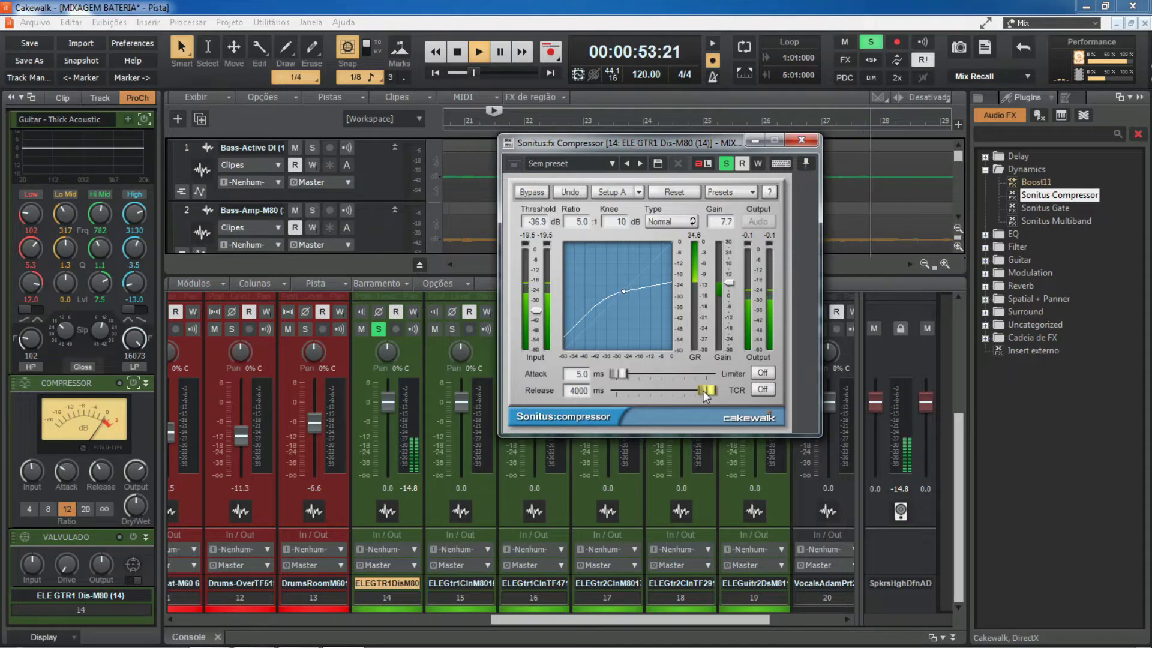
Step: Stop playback, reduce the release to 1 ms, and load the Electric Guitar (GR 4-16dB) music preset
key("space")
left_click_drag(703, 390, 617, 390)
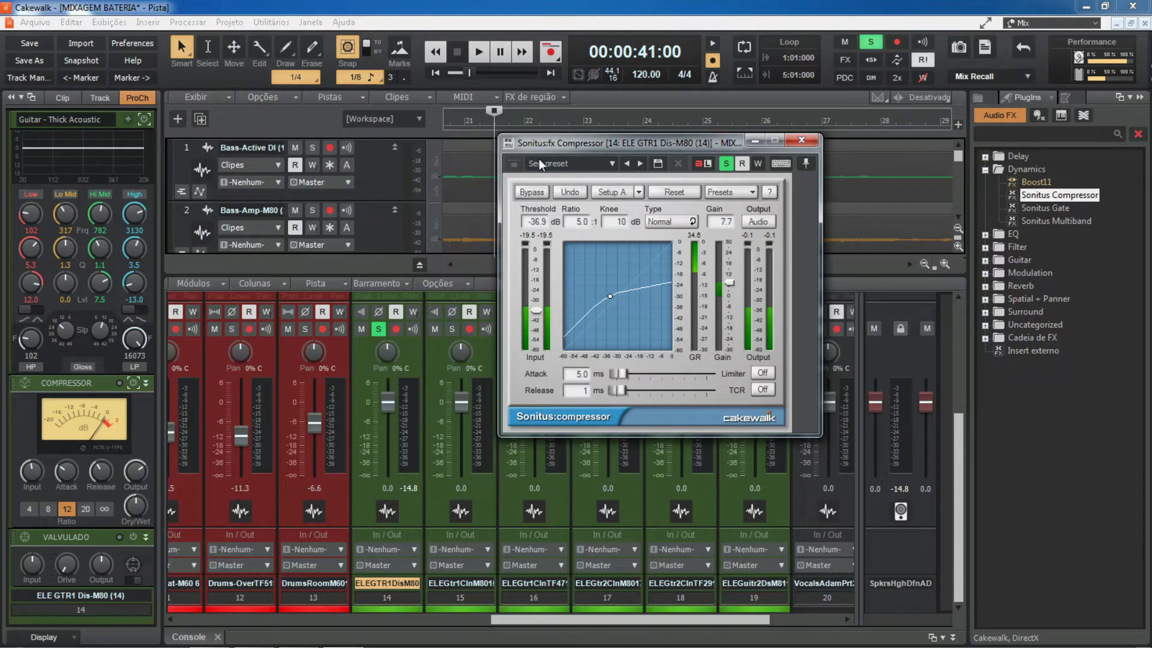
left_click(750, 193)
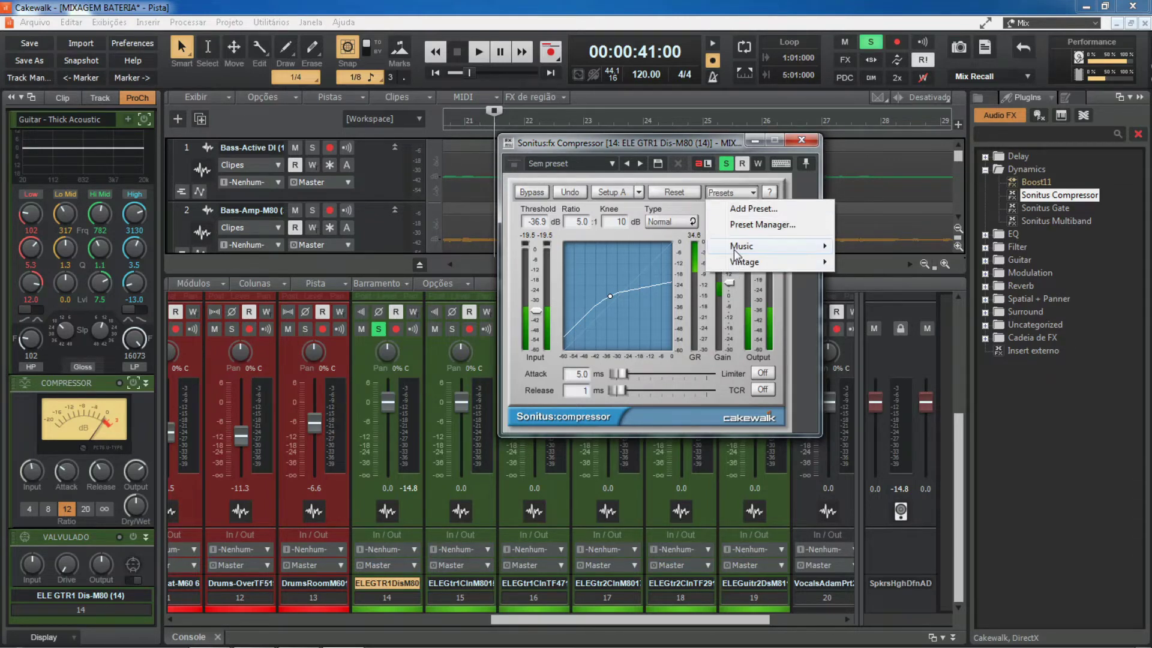
mouse_move(733, 251)
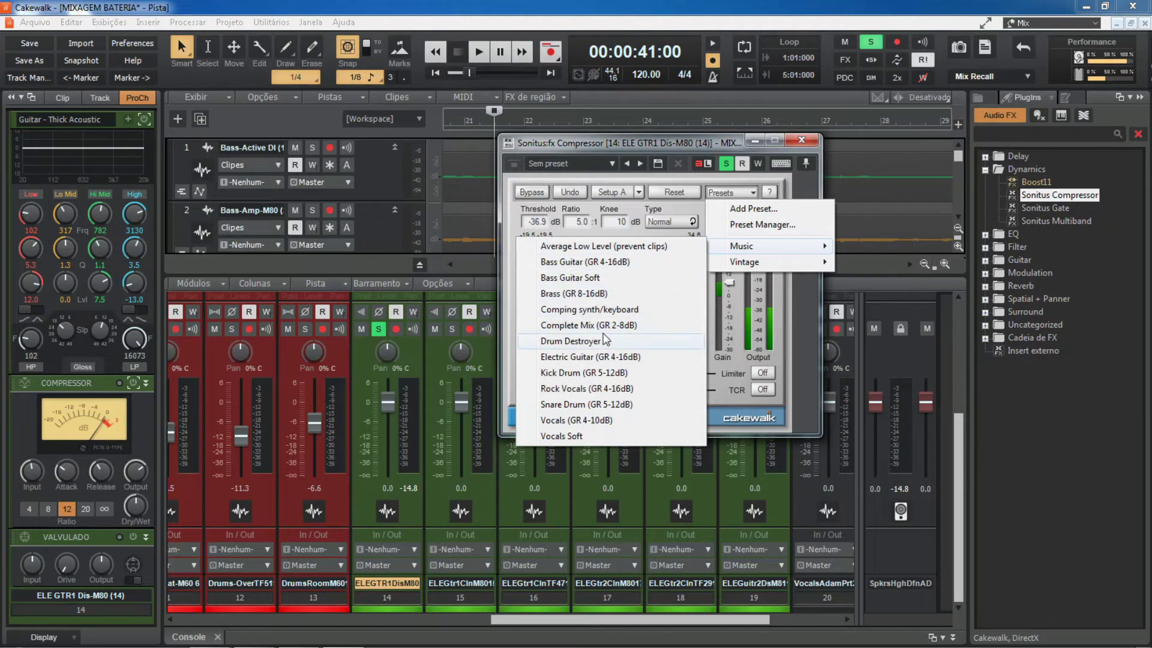
left_click(580, 358)
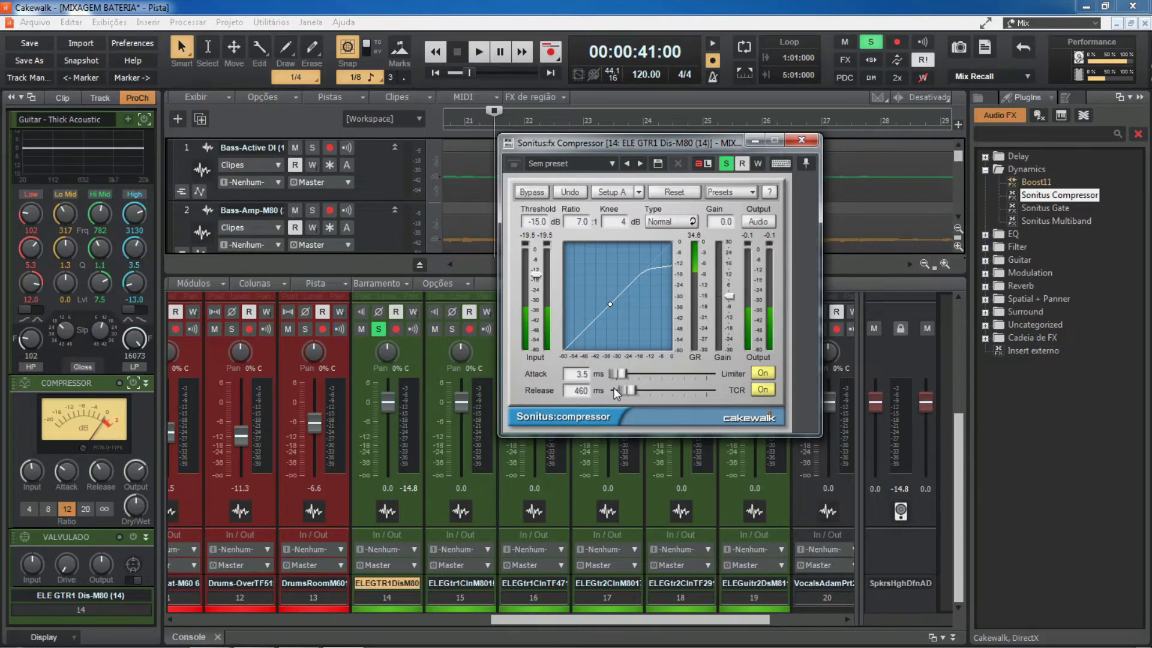
Step: Play the guitar track, lowering the threshold to -29.1 dB and raising the gain to 6.7 during playback
key("space")
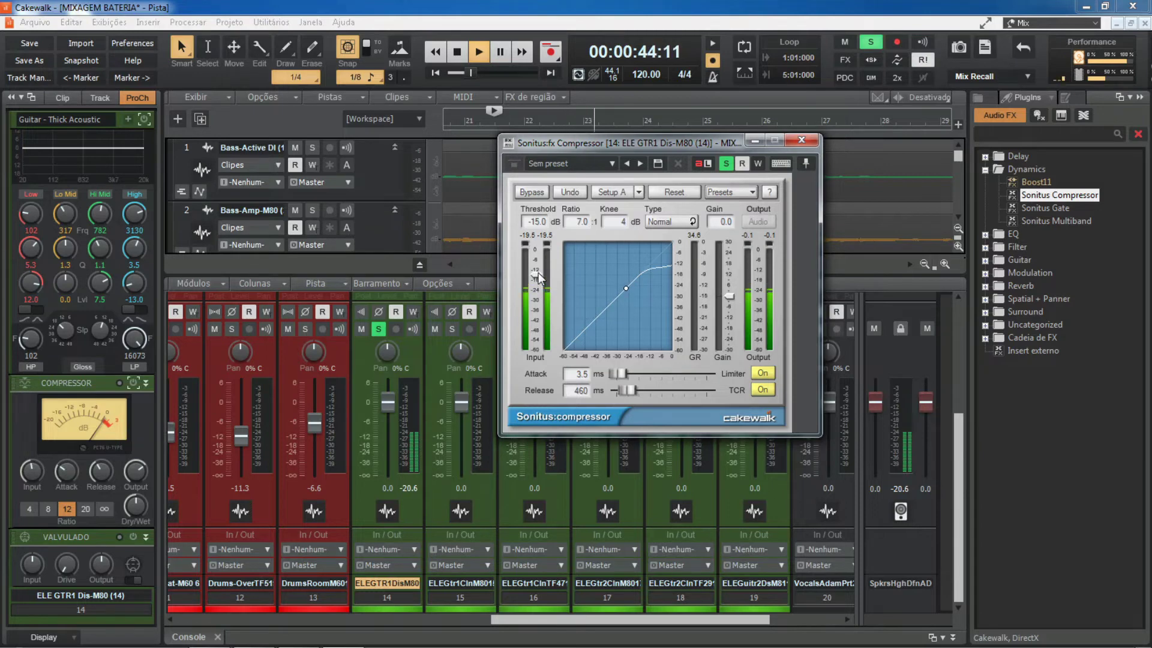
left_click_drag(536, 273, 536, 298)
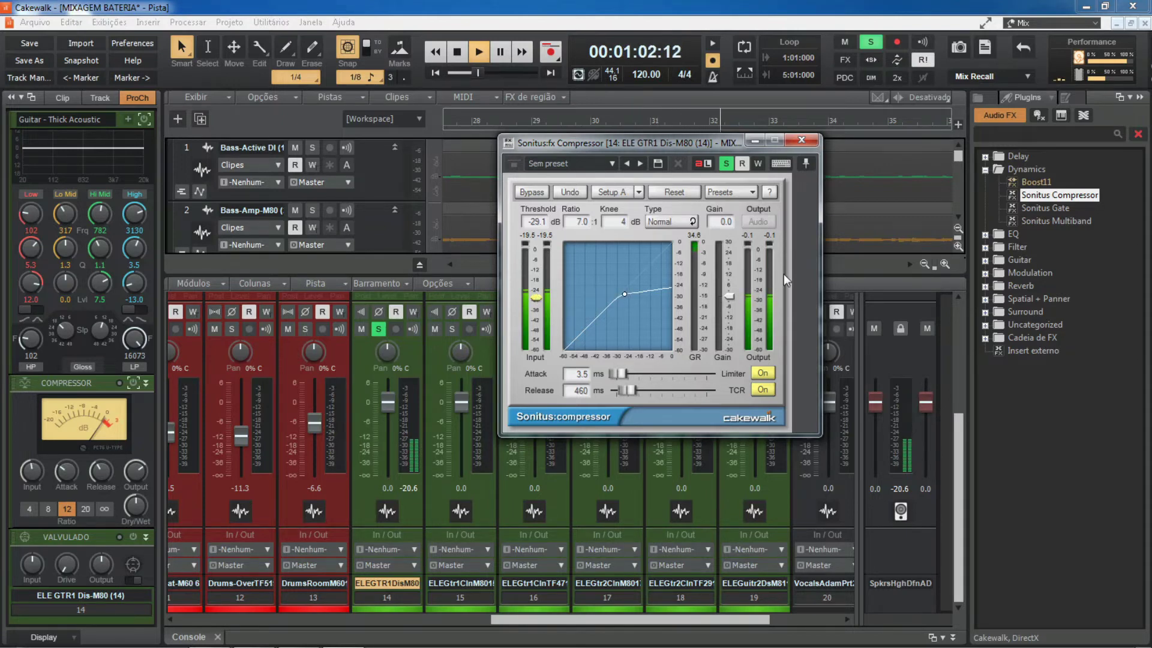
left_click_drag(729, 296, 728, 283)
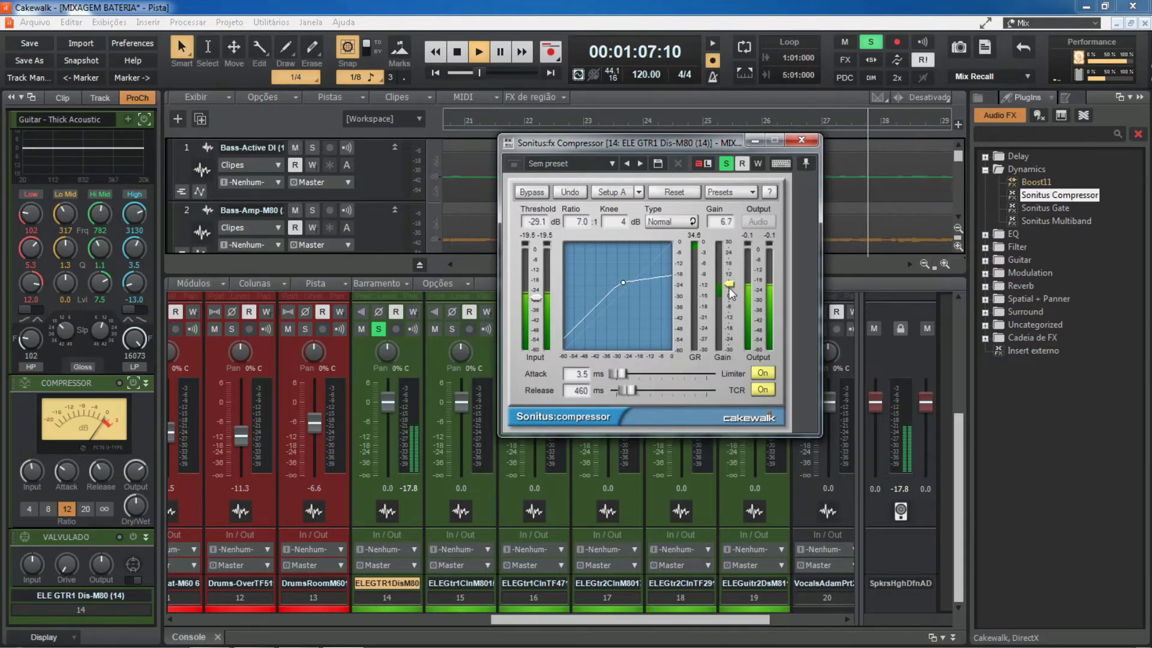
key("space")
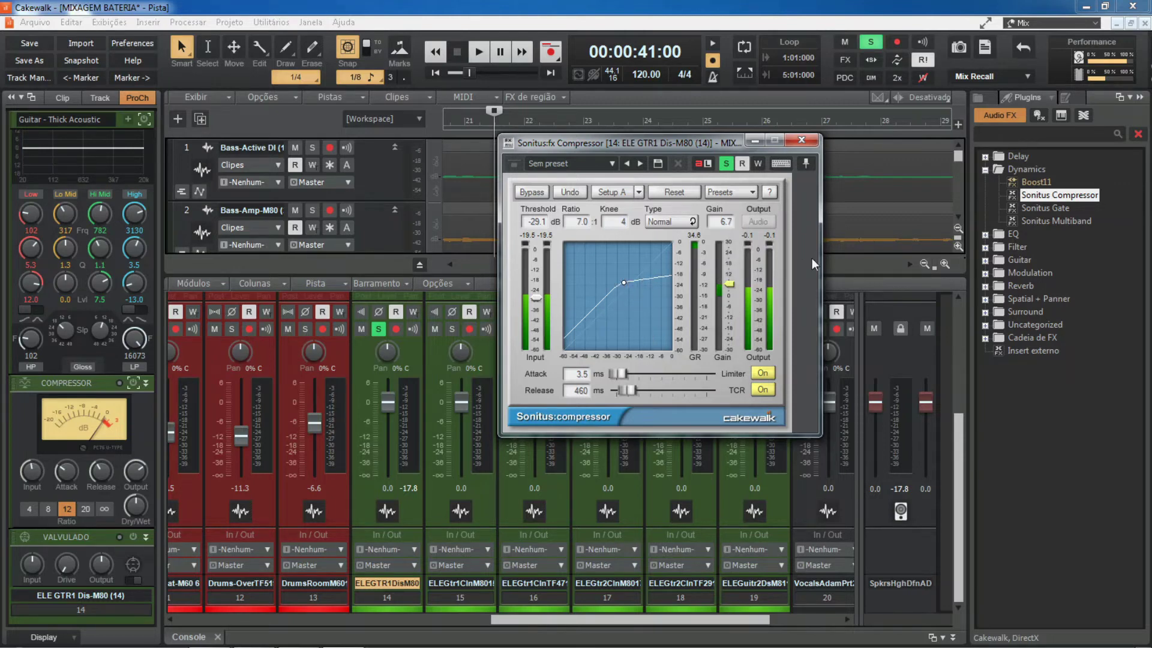
Step: Load the vintage Teletronix LA2A preset and audition it on the guitar track
left_click(742, 193)
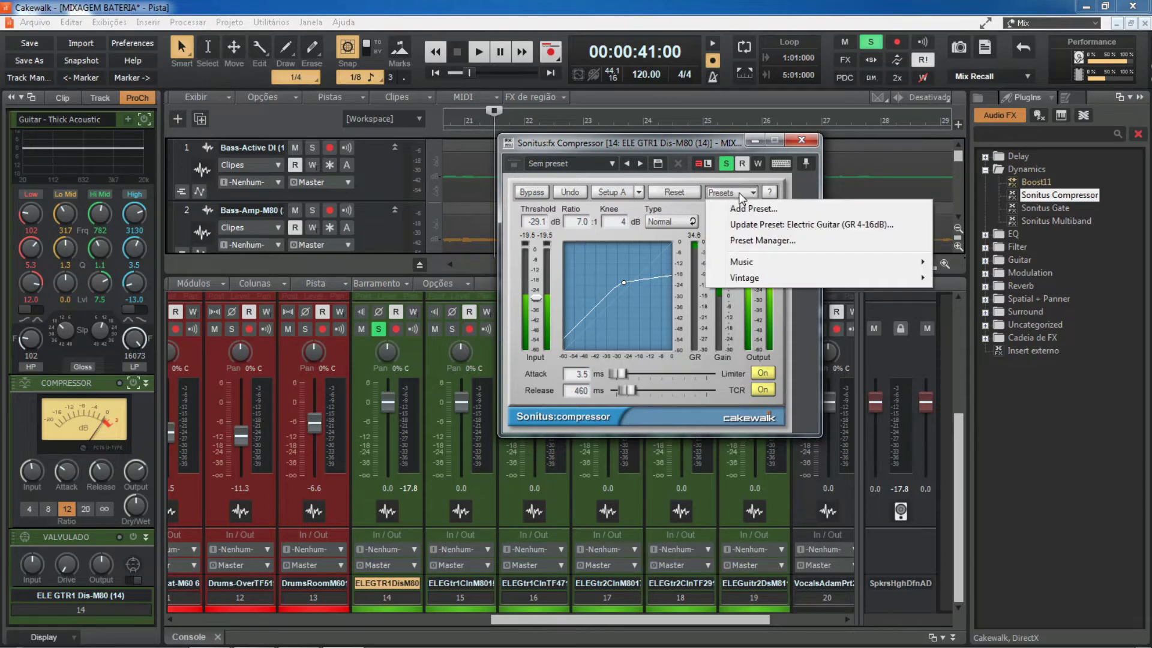
mouse_move(744, 264)
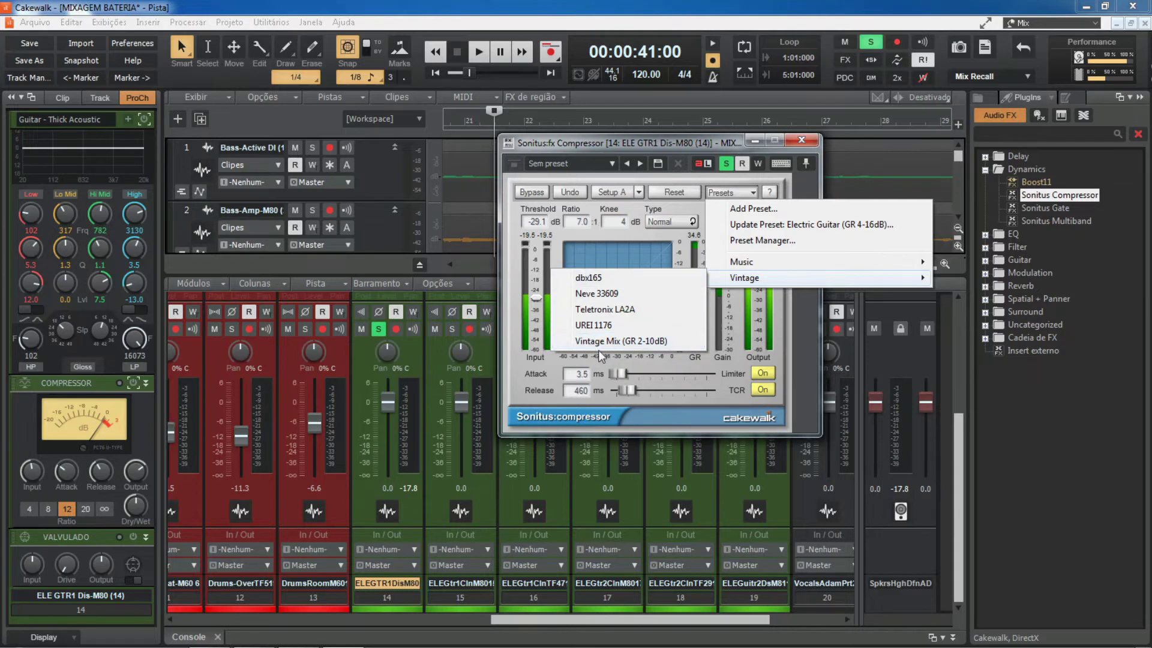
left_click(629, 310)
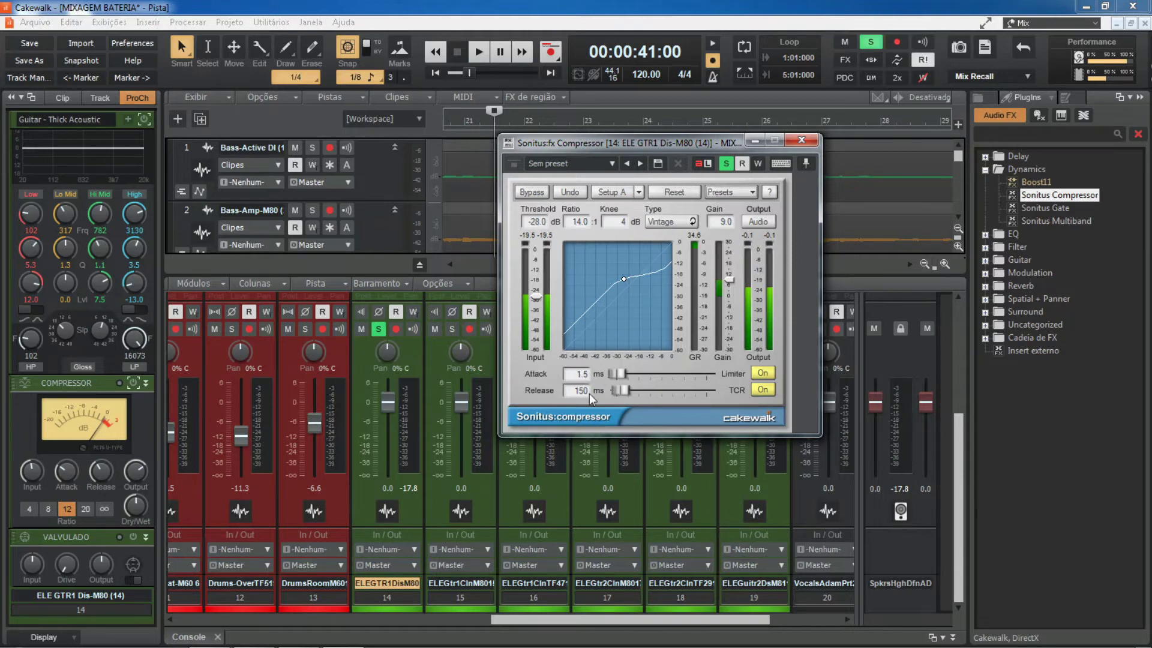
key("space")
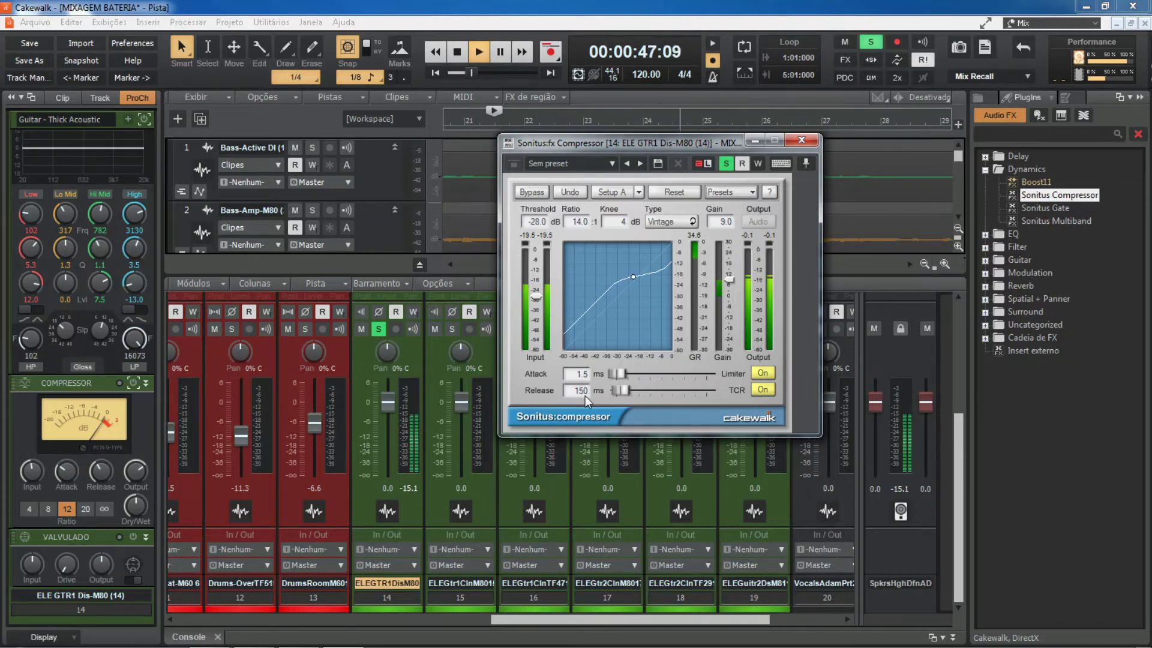
key("space")
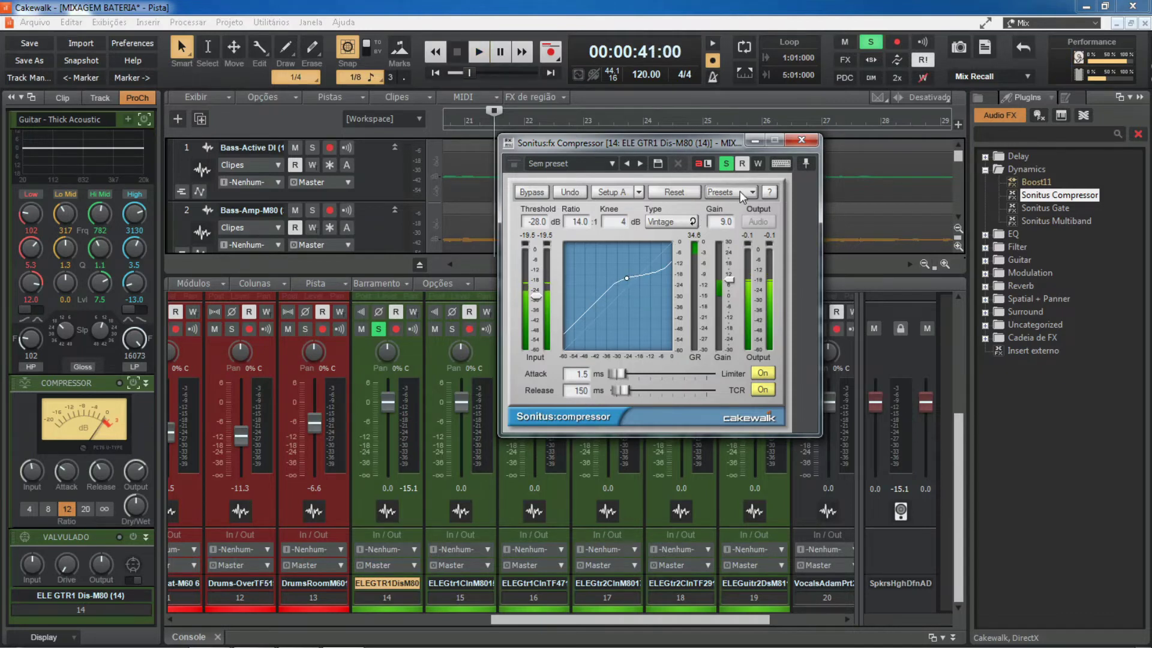
Step: Load the vintage UREI 1176 preset and lower its threshold to -26.5 dB while the guitar track plays
left_click(742, 192)
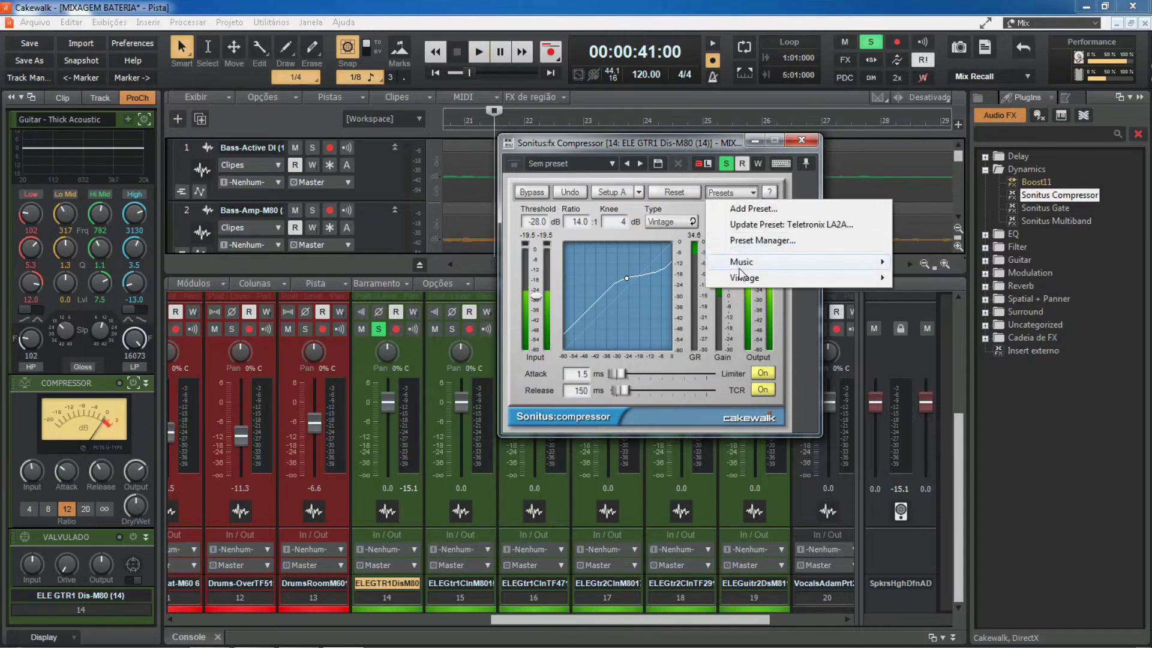
mouse_move(744, 278)
left_click(619, 326)
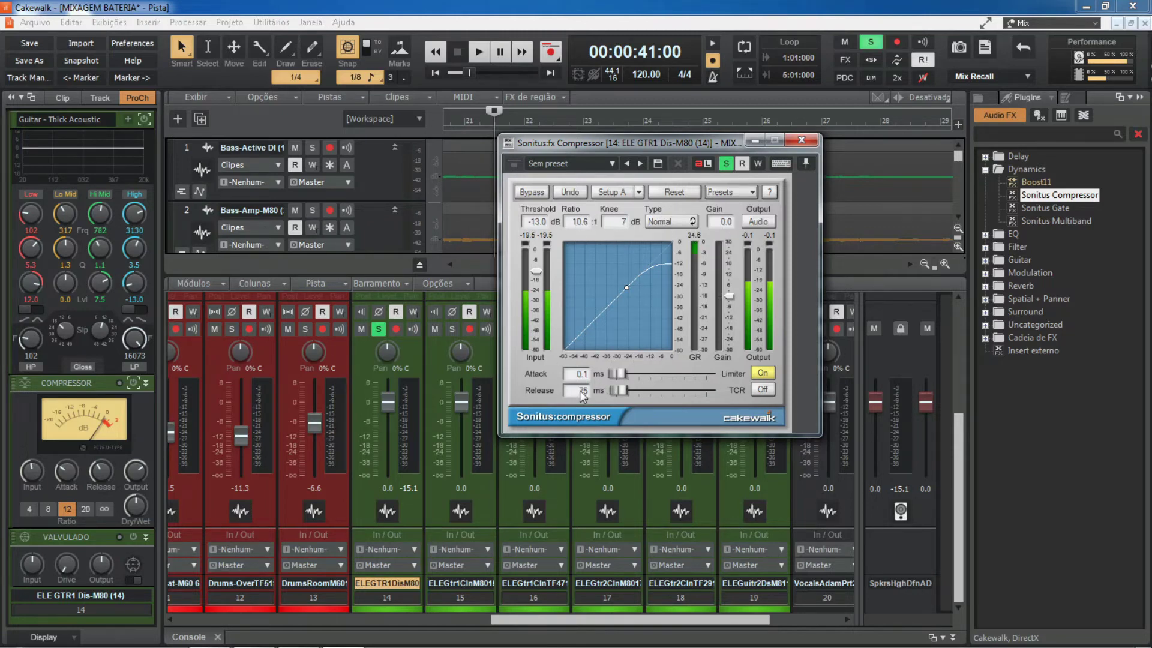
key("space")
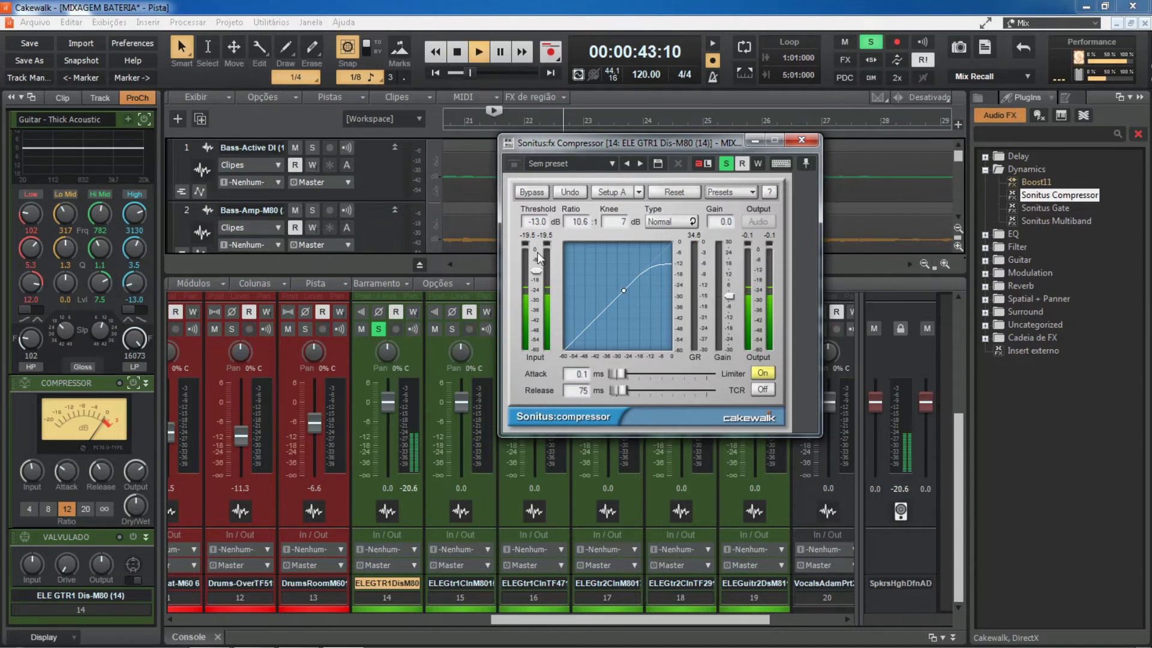
left_click_drag(535, 269, 536, 293)
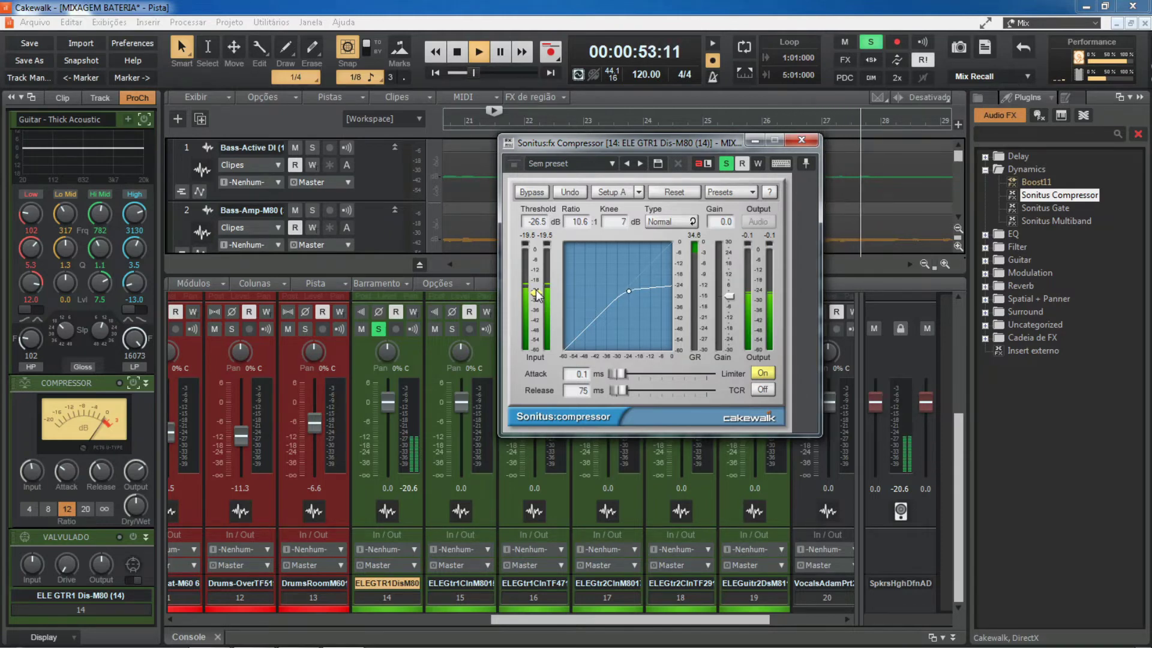
Step: Compare the guitar sound with the compressor bypassed and active, replaying the passage, and stop playback
left_click(538, 193)
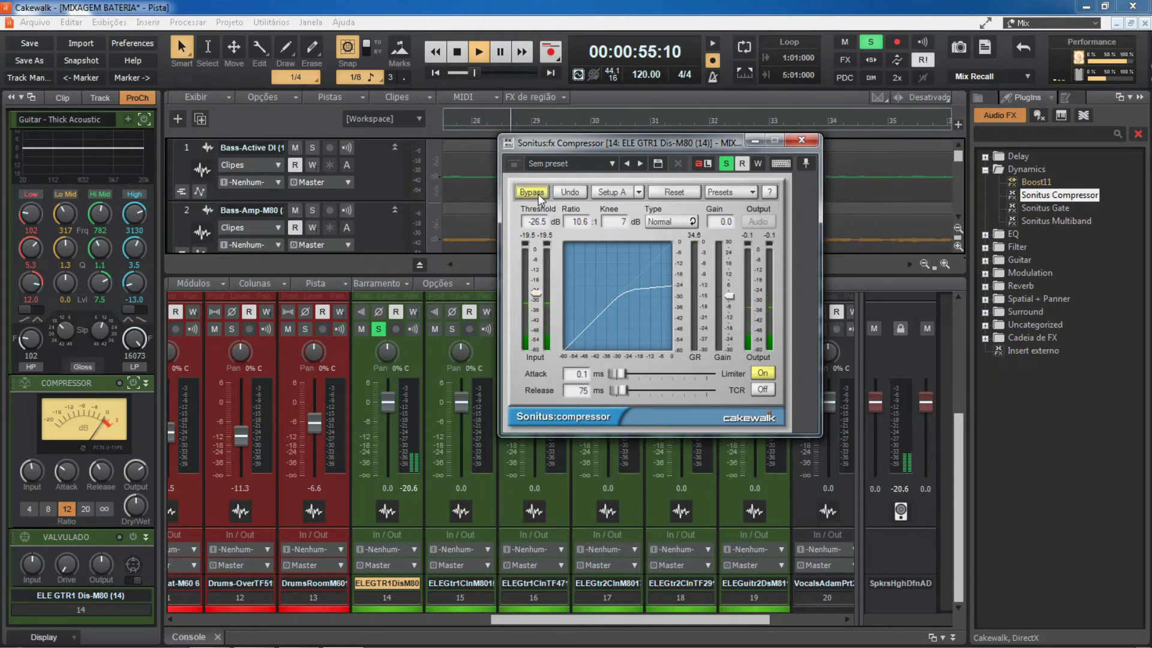
key("space")
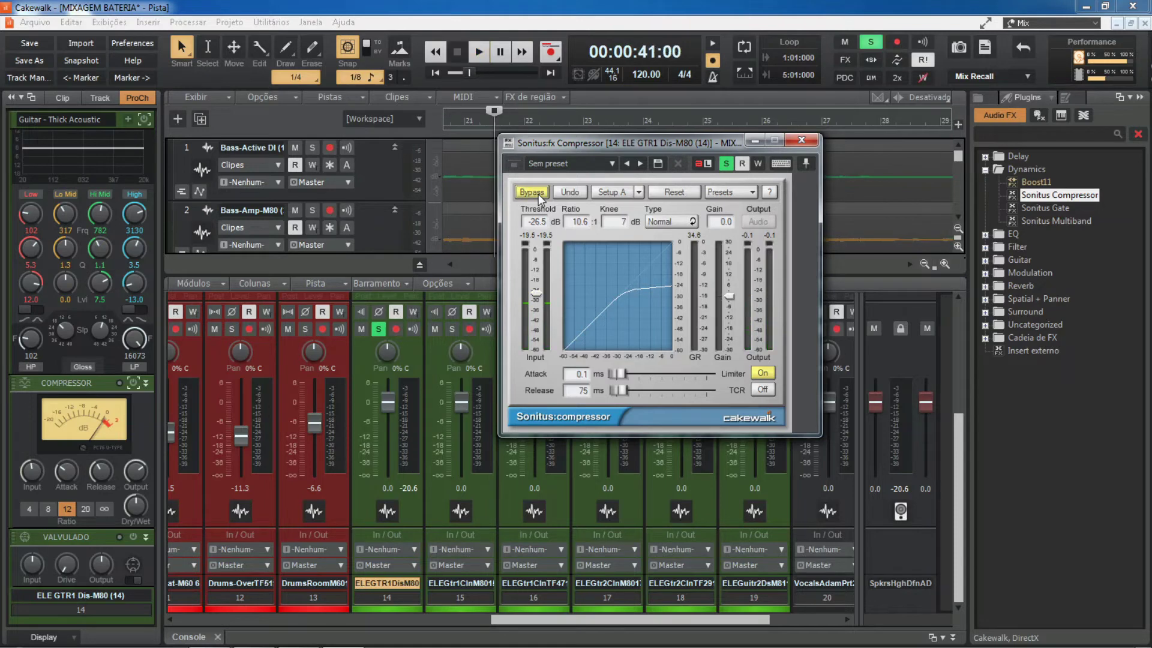
key("space")
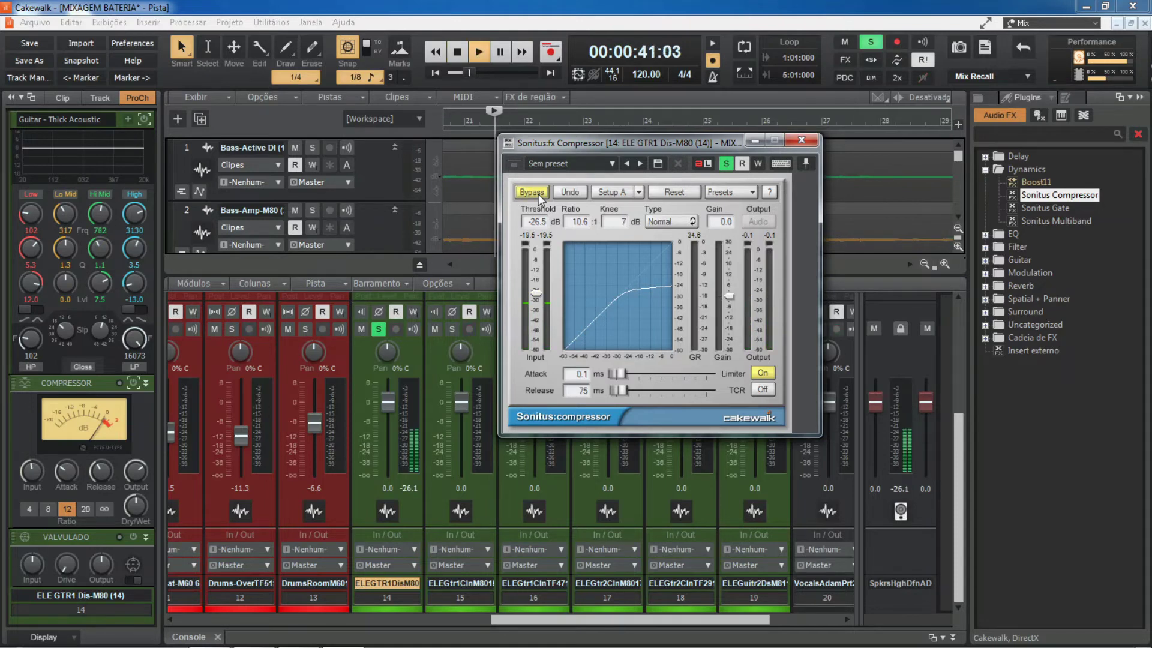
left_click(538, 194)
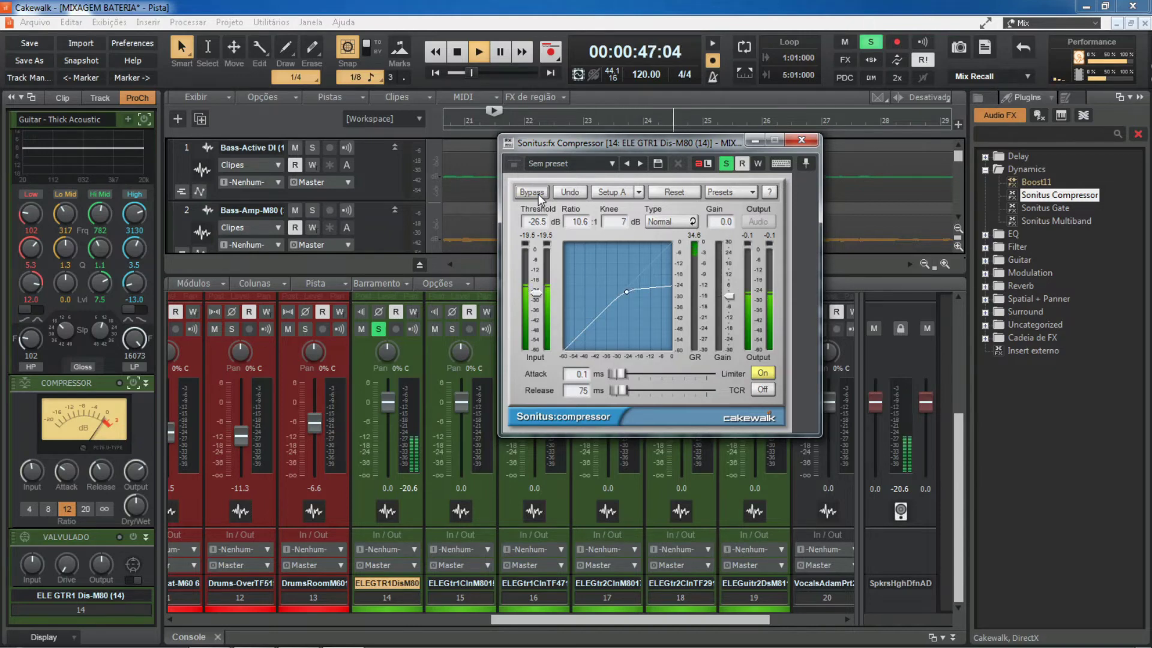
key("space")
Step: Load the Vintage Mix (GR 2-10dB) preset and audition it on the guitar track
left_click(723, 192)
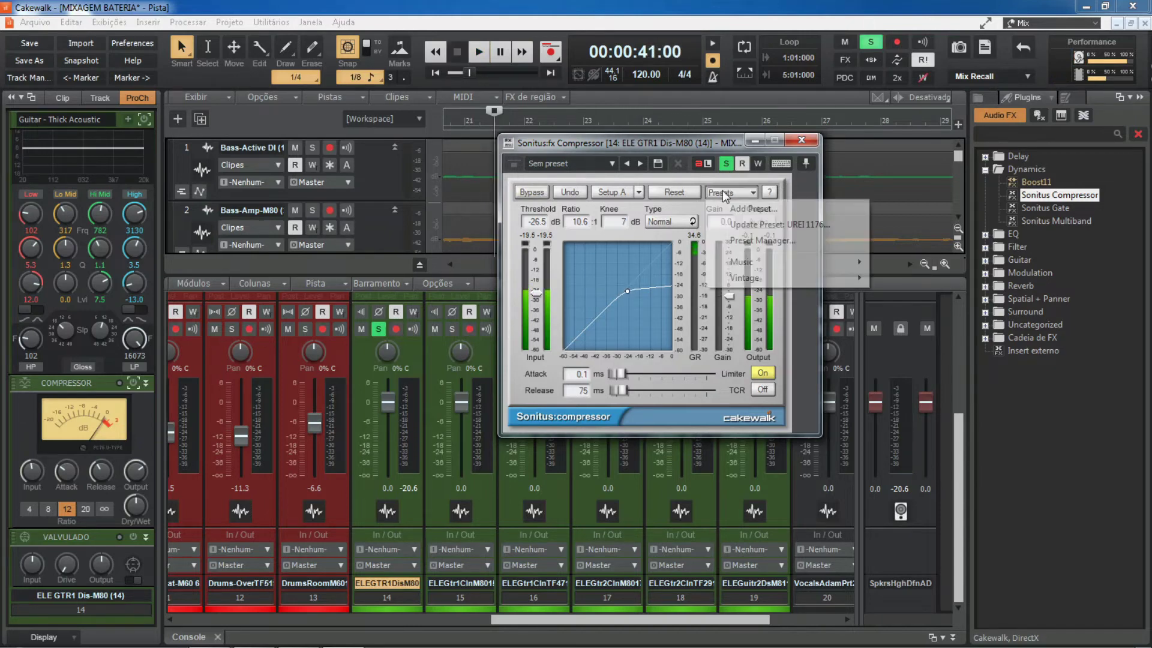
mouse_move(735, 279)
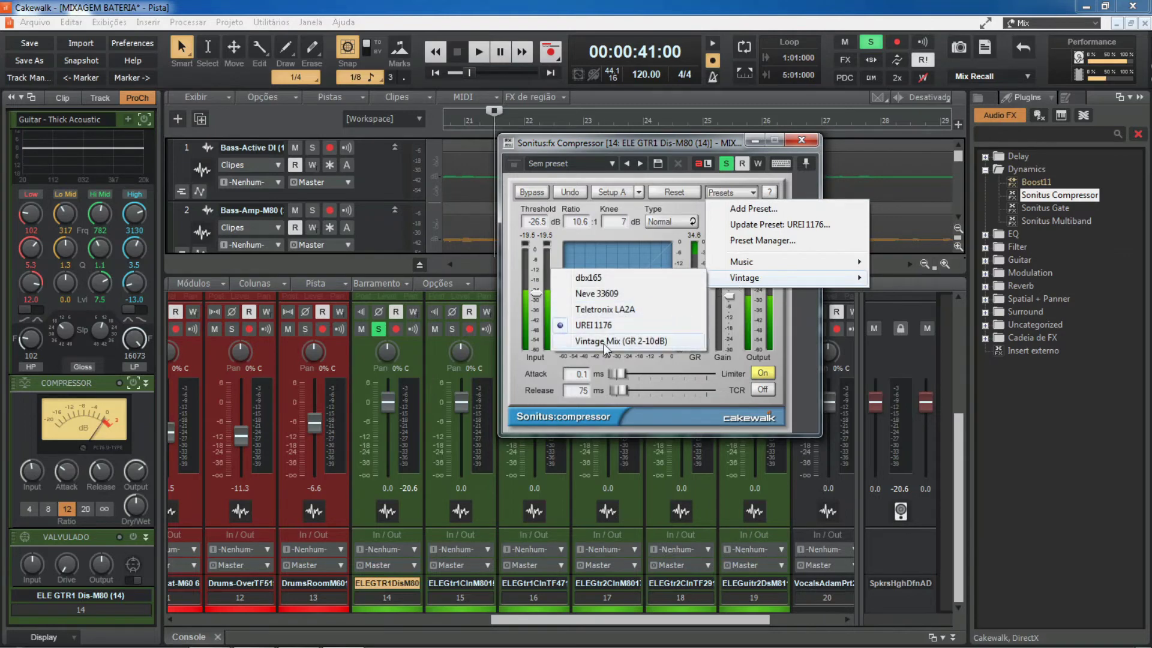
left_click(585, 341)
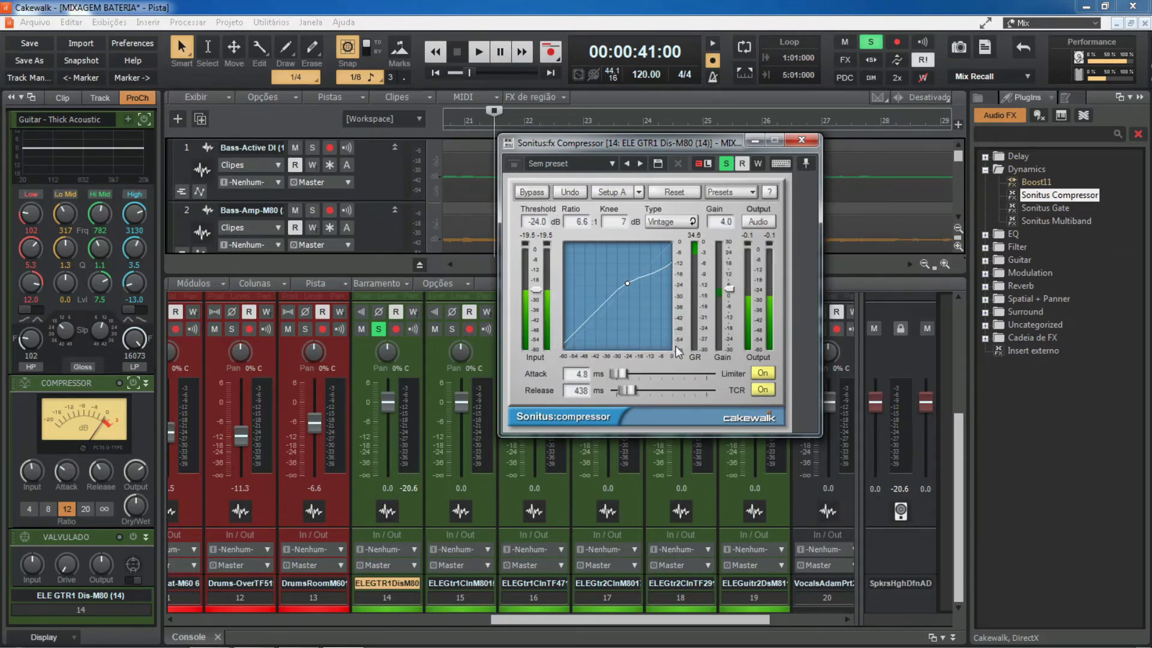
key("space")
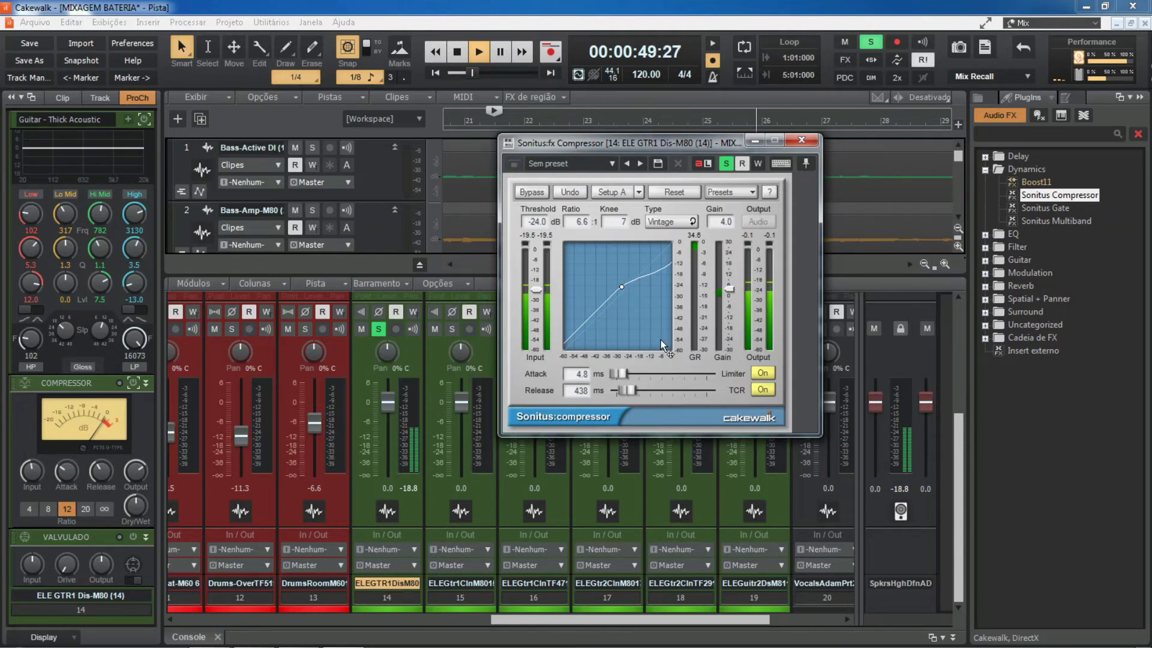
key("space")
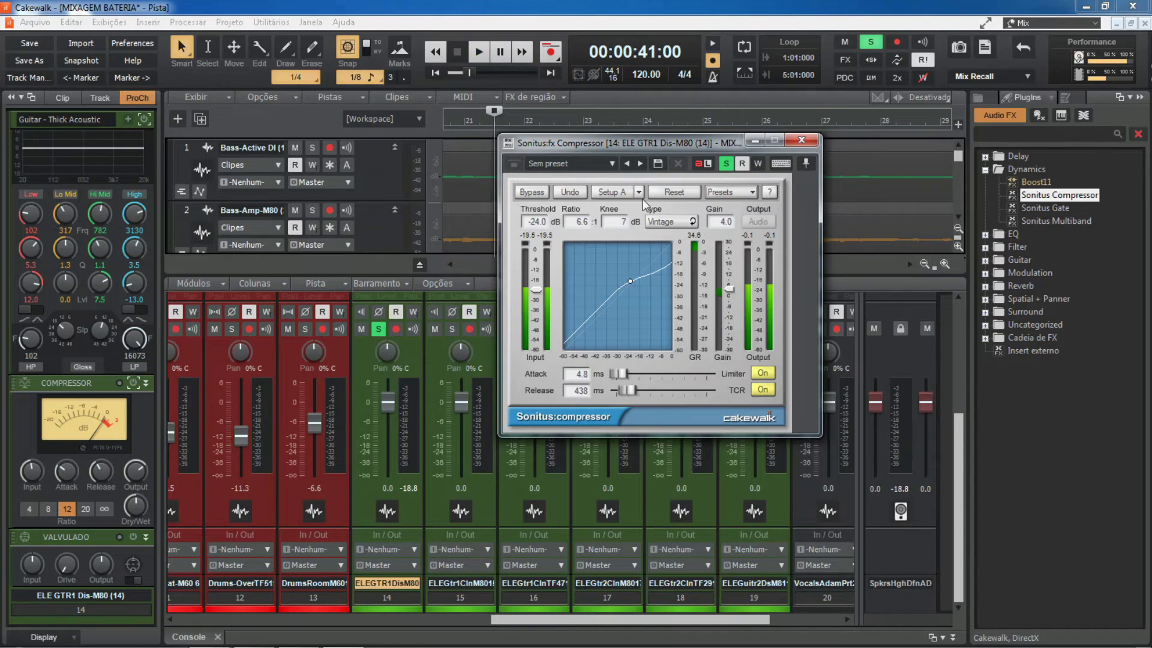
Step: Load the vintage Neve 33609 preset in the compressor
left_click(737, 192)
mouse_move(744, 278)
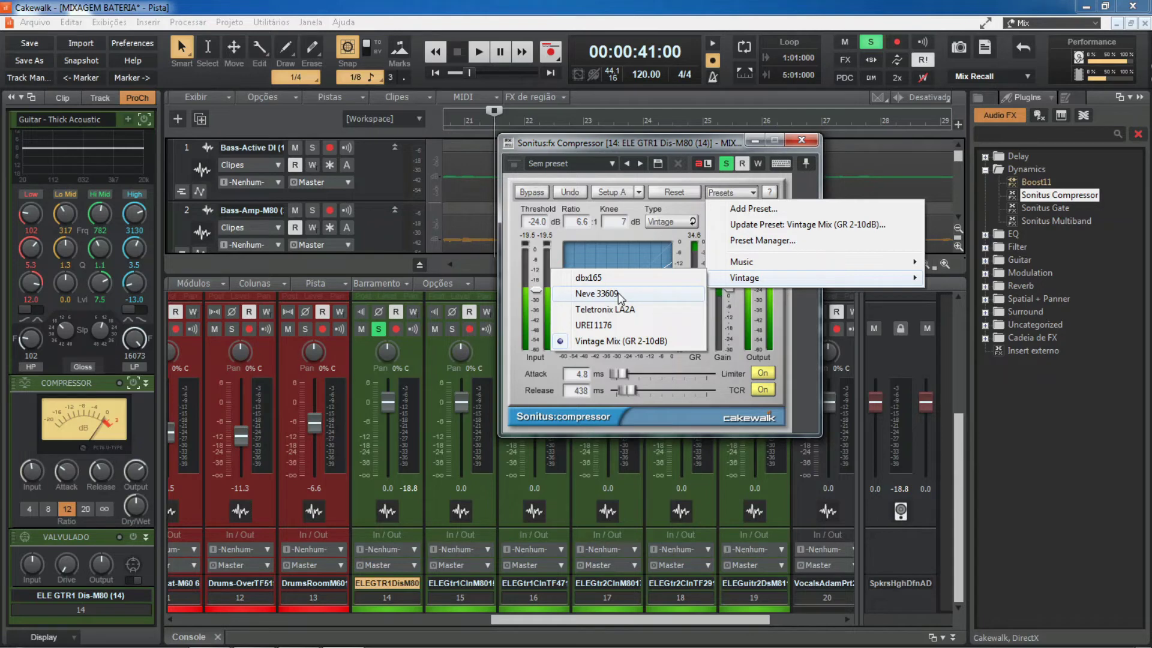
left_click(596, 293)
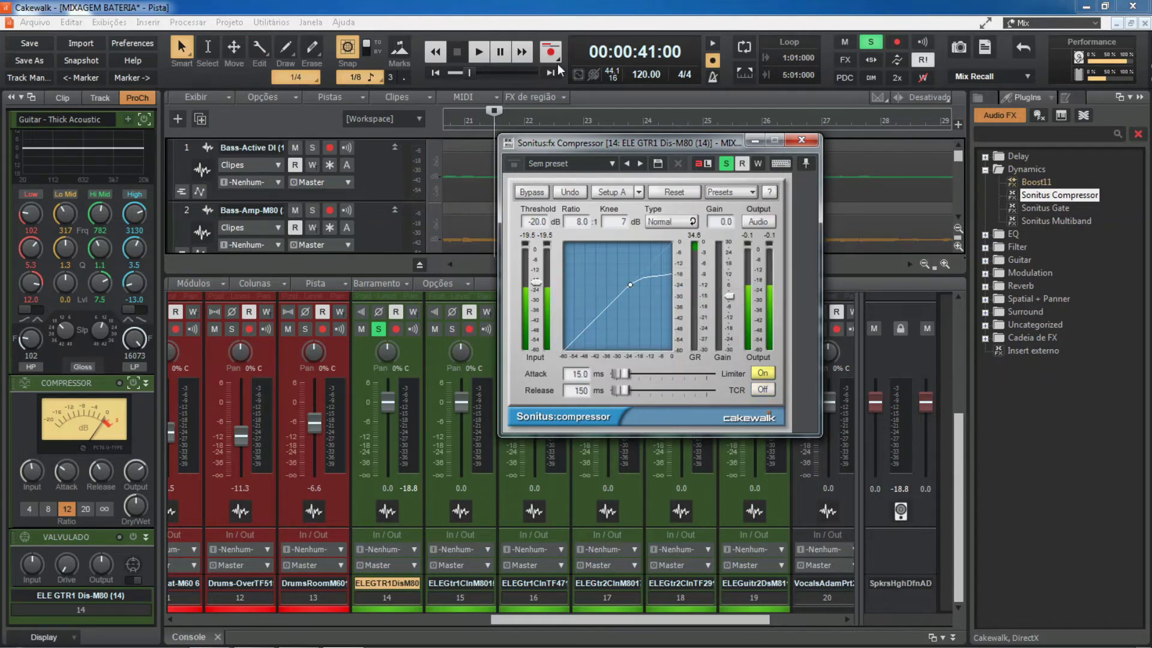
Step: Set the threshold to -25.9 dB and the gain to 4.4 during playback, and replay the guitar track with these settings
key("space")
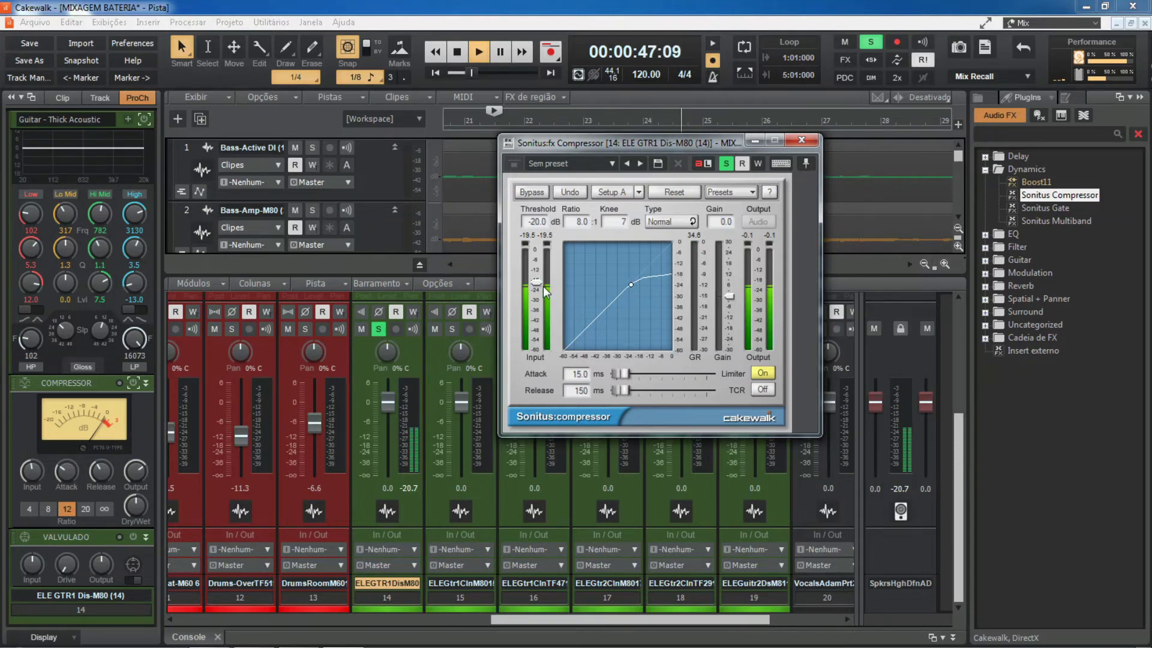
mouse_move(536, 282)
left_mouse_down()
mouse_move(535, 304)
mouse_move(535, 288)
left_mouse_up()
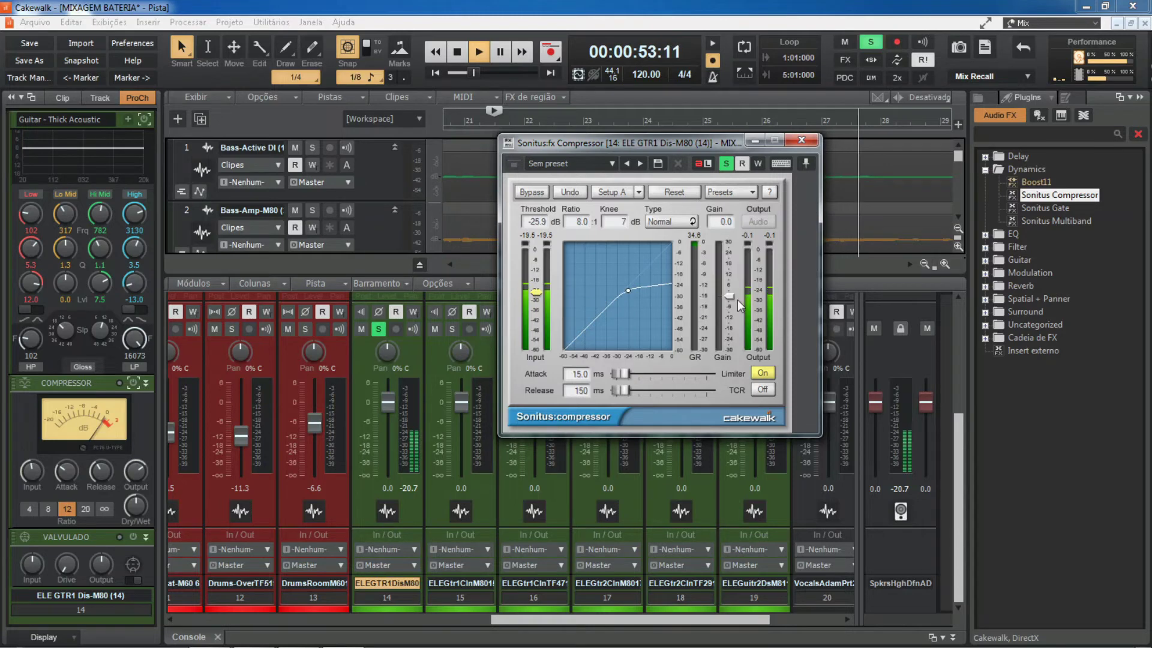
left_click_drag(730, 296, 729, 289)
key("space")
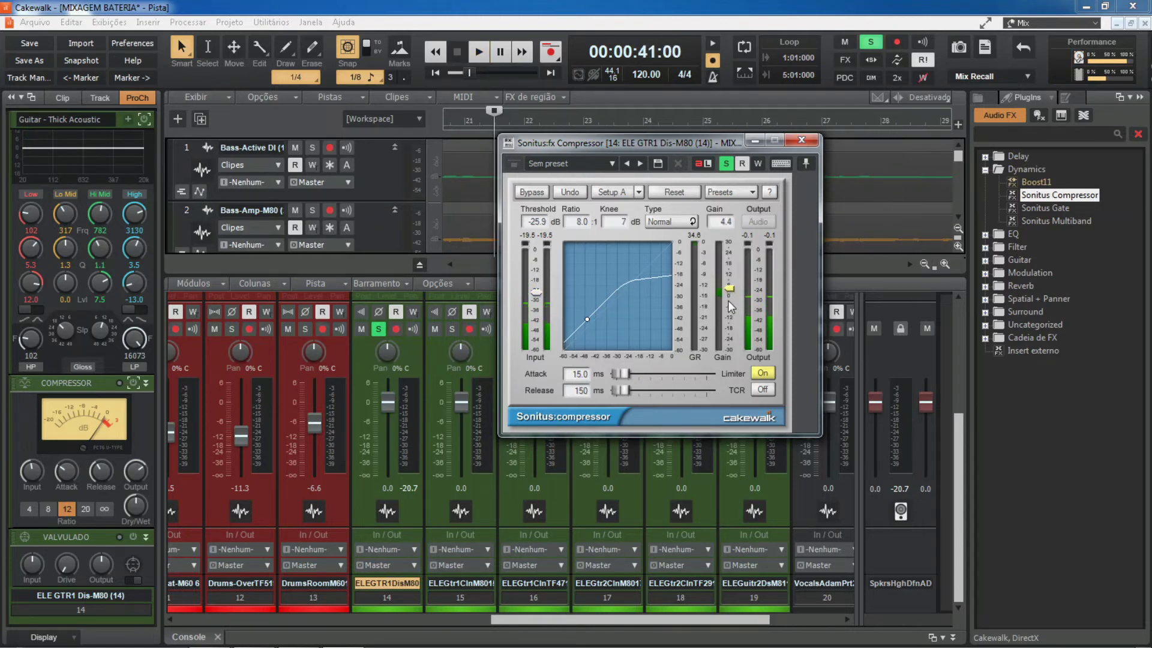
key("space")
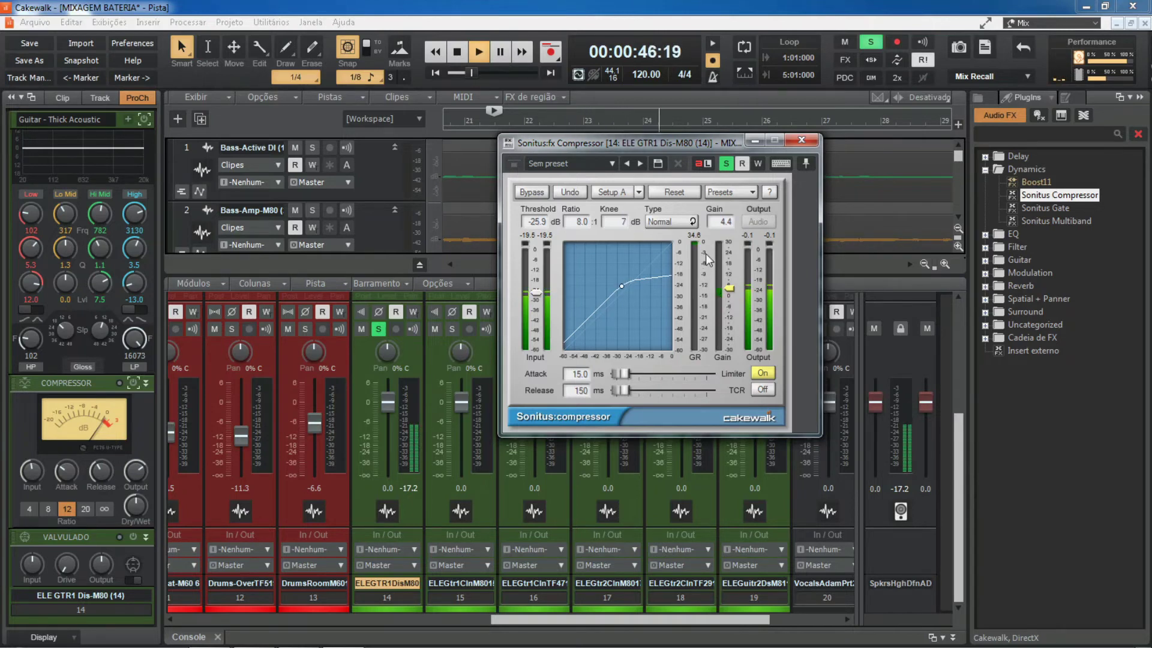
key("space")
Step: Load the vintage dbx165 preset in the compressor
left_click(728, 193)
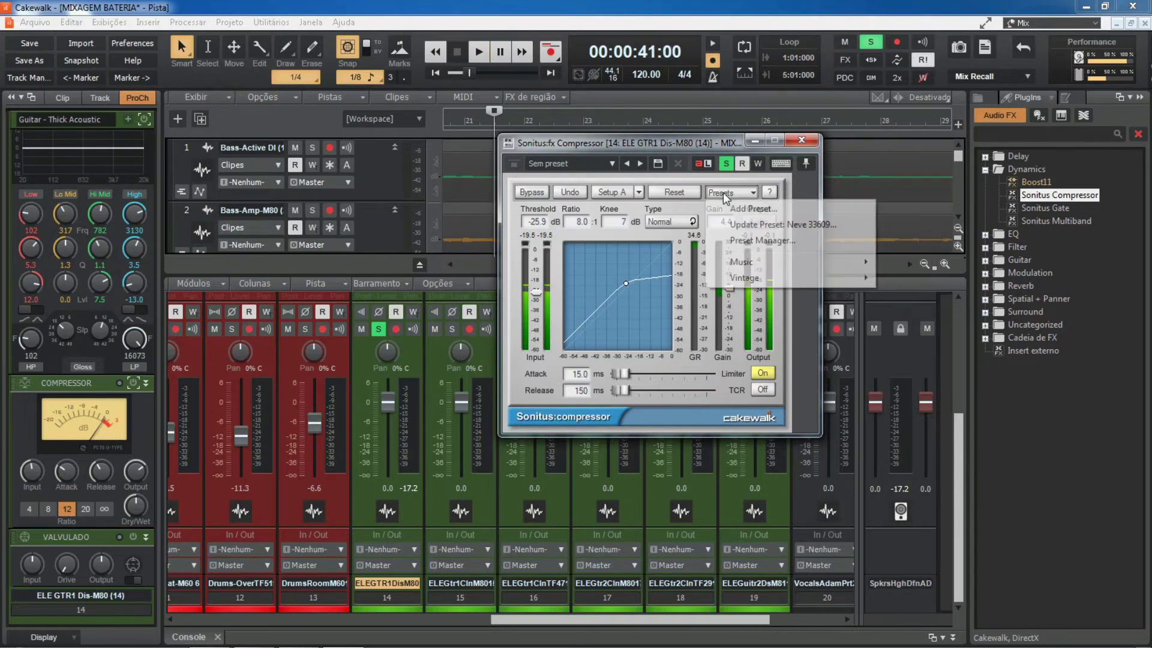
mouse_move(742, 282)
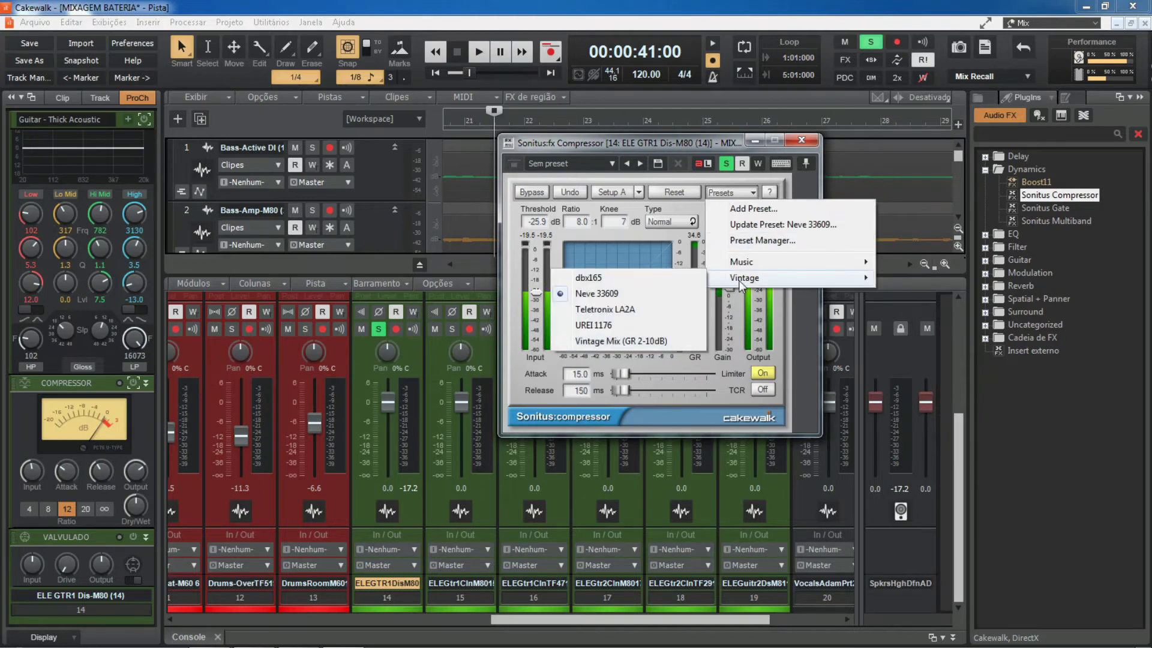
left_click(595, 276)
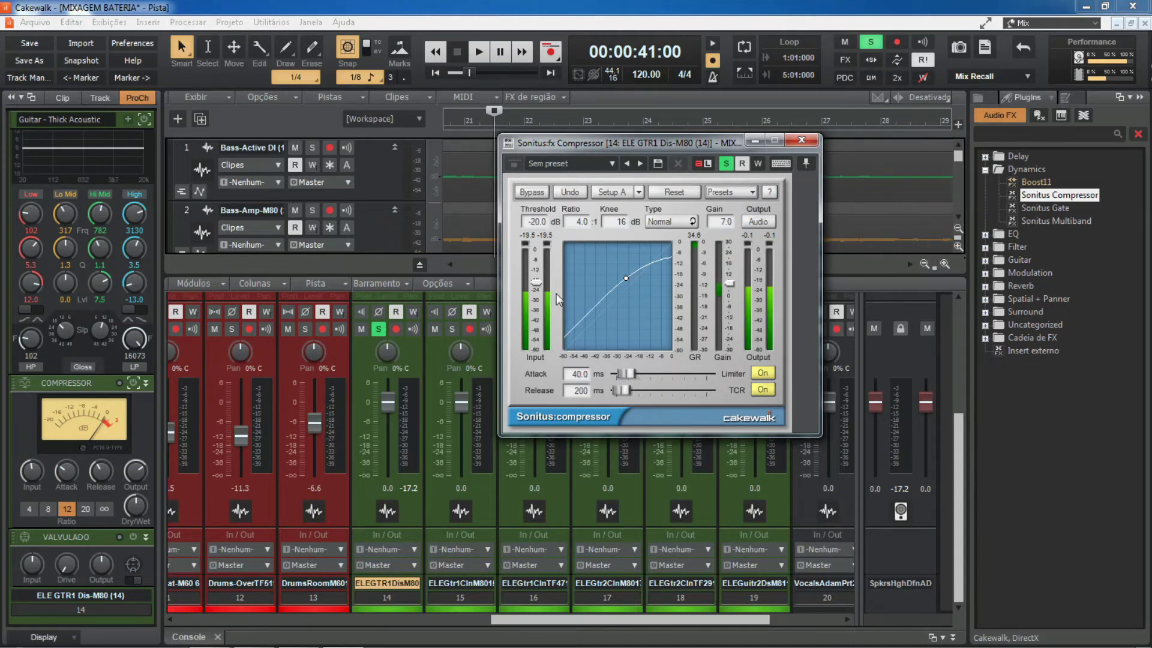
Step: Audition the guitar track with the compressor's threshold lowered to -29.6 dB
key("space")
left_click_drag(536, 282, 536, 298)
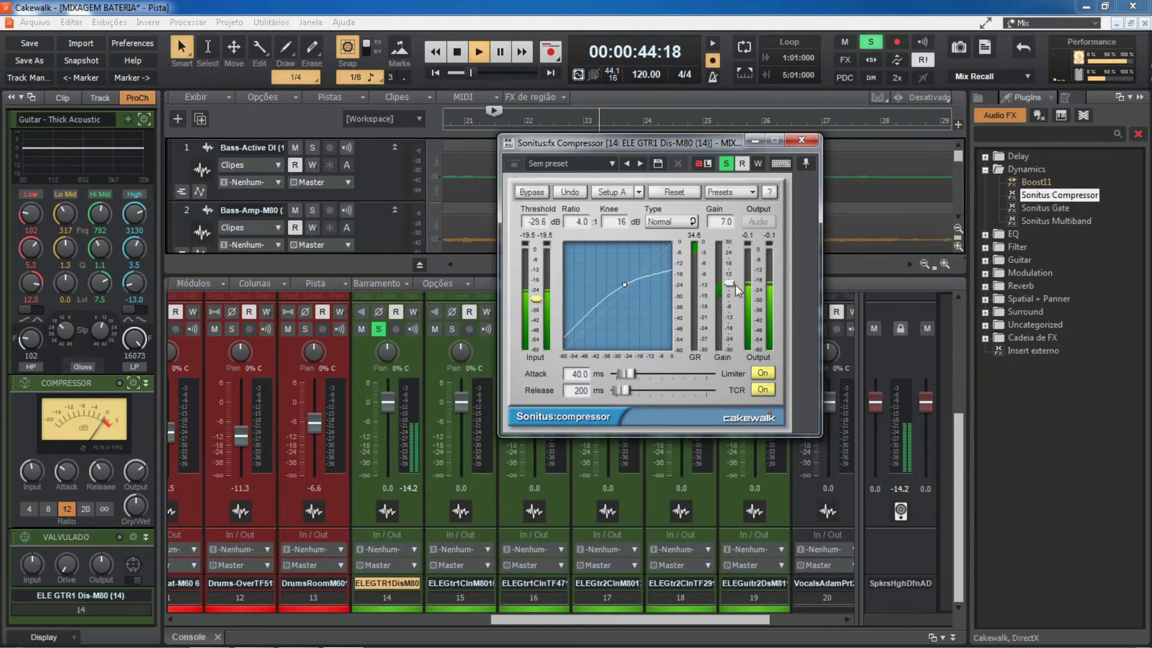
key("space")
Step: Load a Vintage preset with a -20.0 dB threshold and 4.0:1 ratio in the Sonitus Compressor
left_click(729, 193)
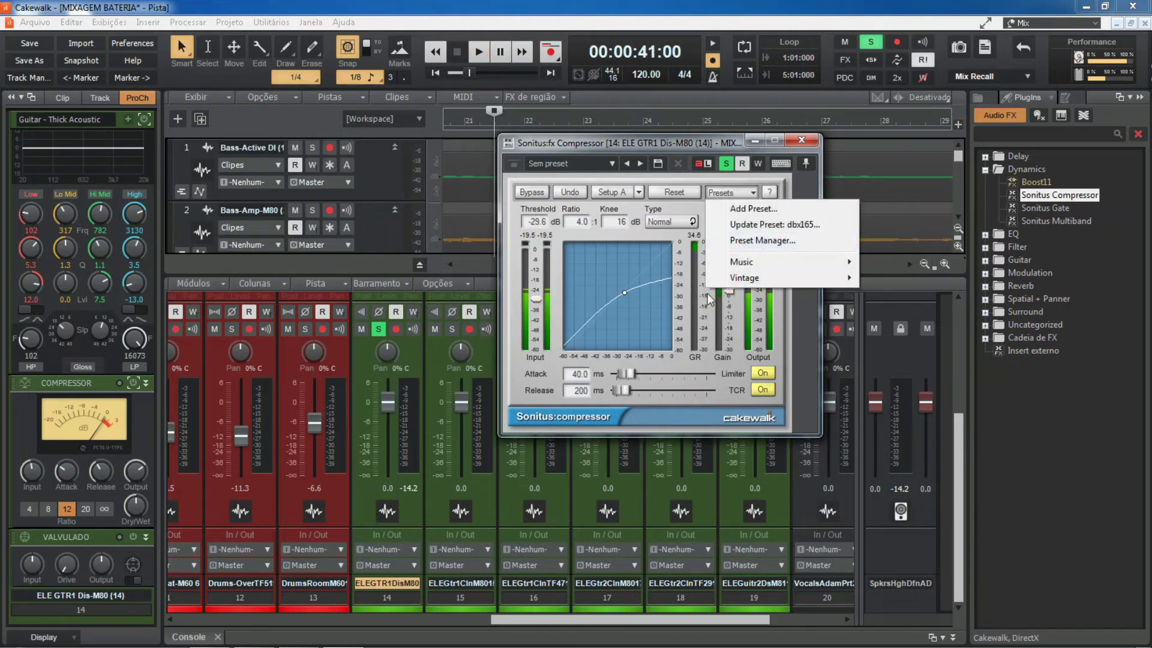
mouse_move(732, 278)
left_click(668, 276)
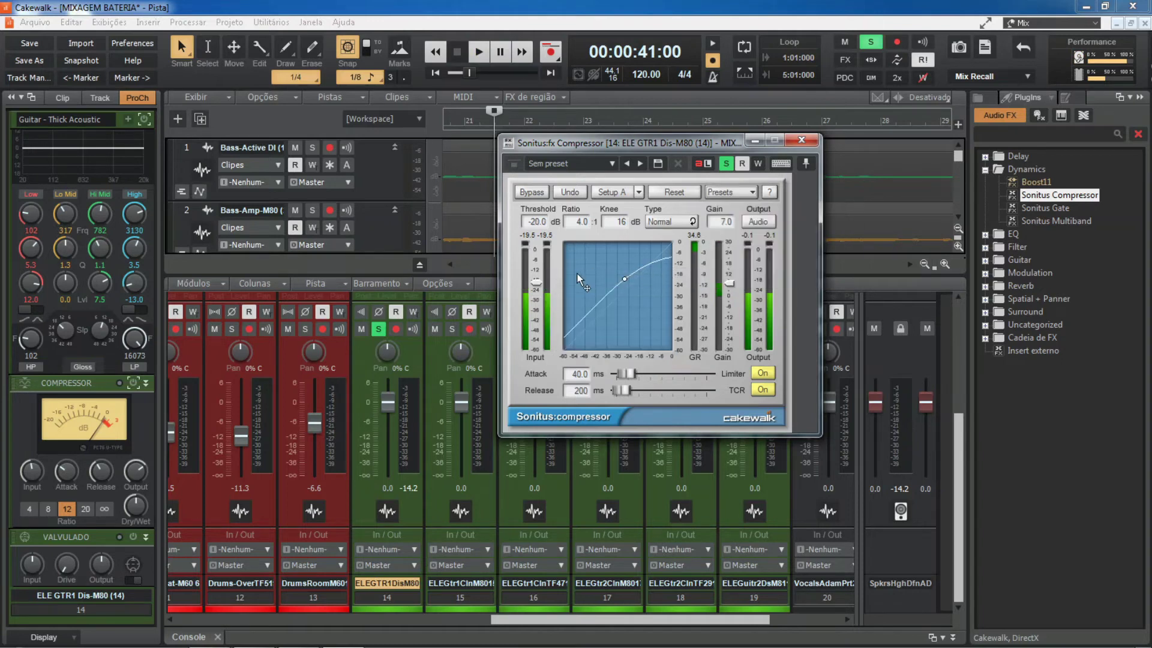
Step: Play the guitar track while setting the threshold to -30.9 dB and reducing the gain to 5.7 and finally 4.4
key("space")
left_click_drag(535, 282, 537, 300)
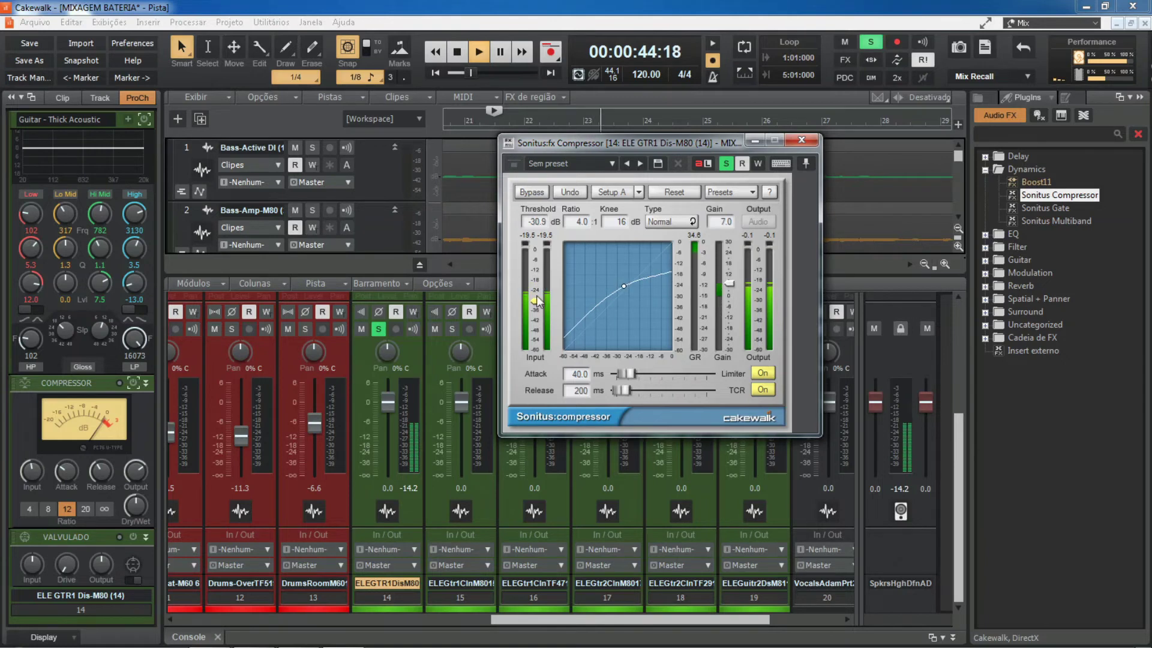
left_click_drag(728, 284, 728, 286)
key("space")
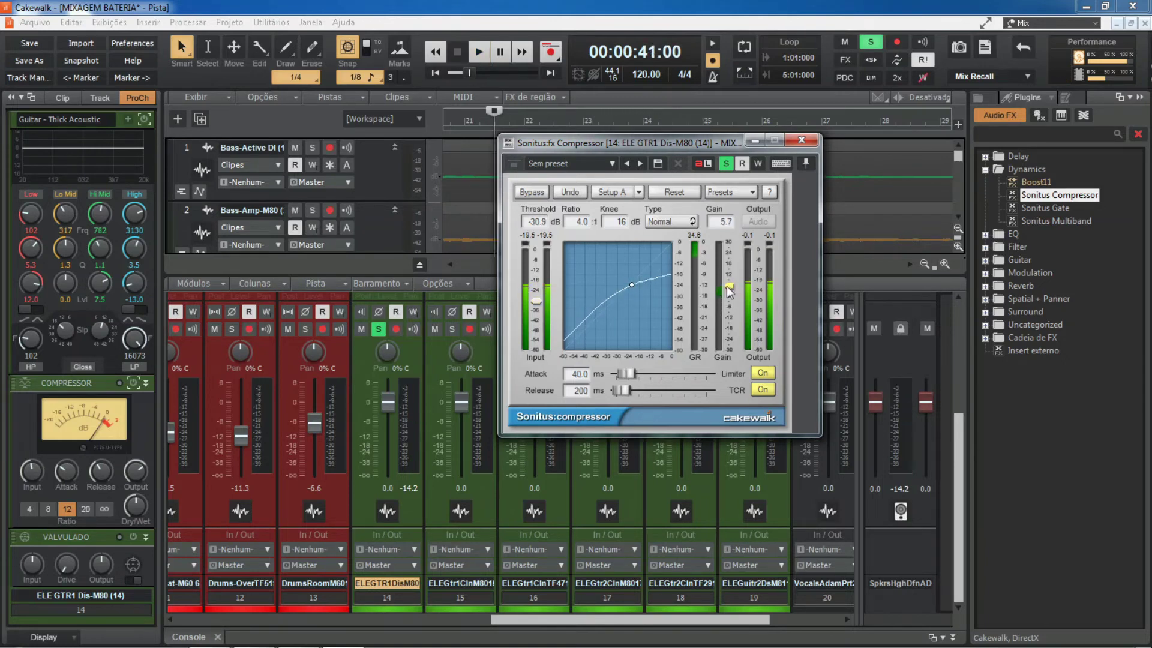
key("space")
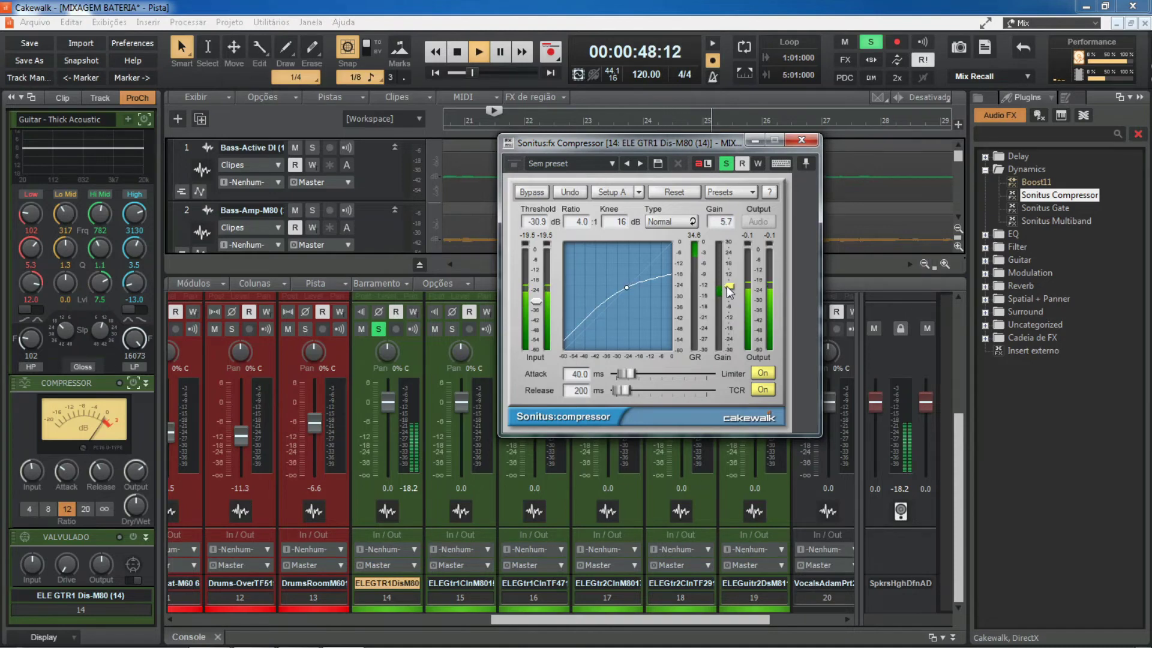
left_click_drag(728, 286, 728, 289)
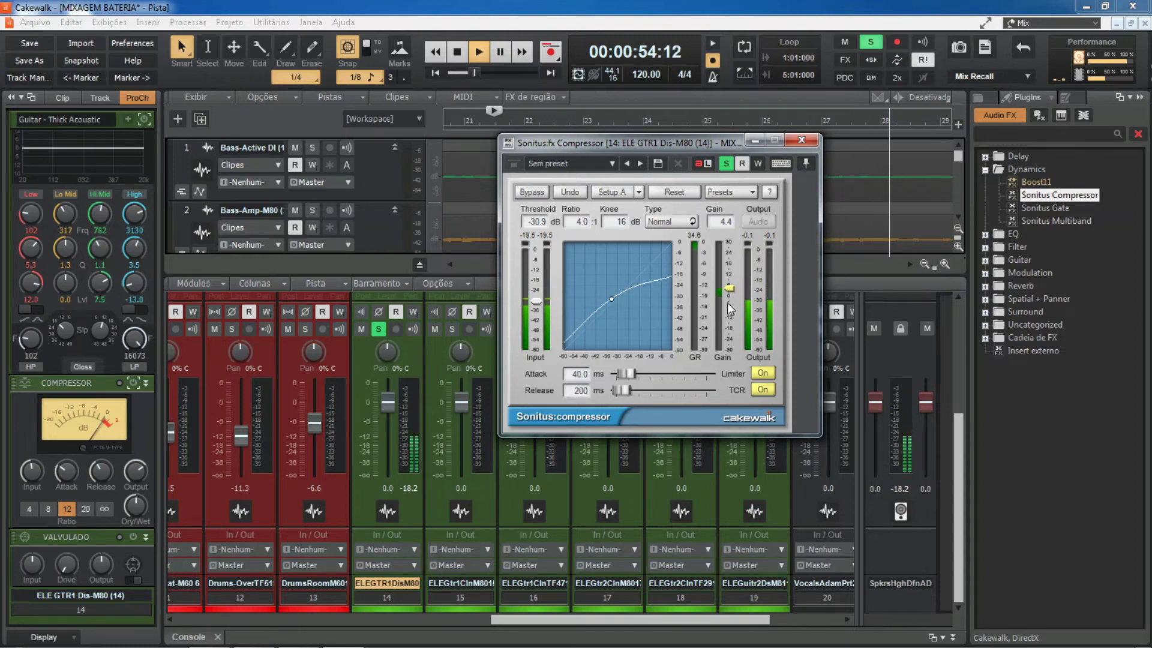
key("space")
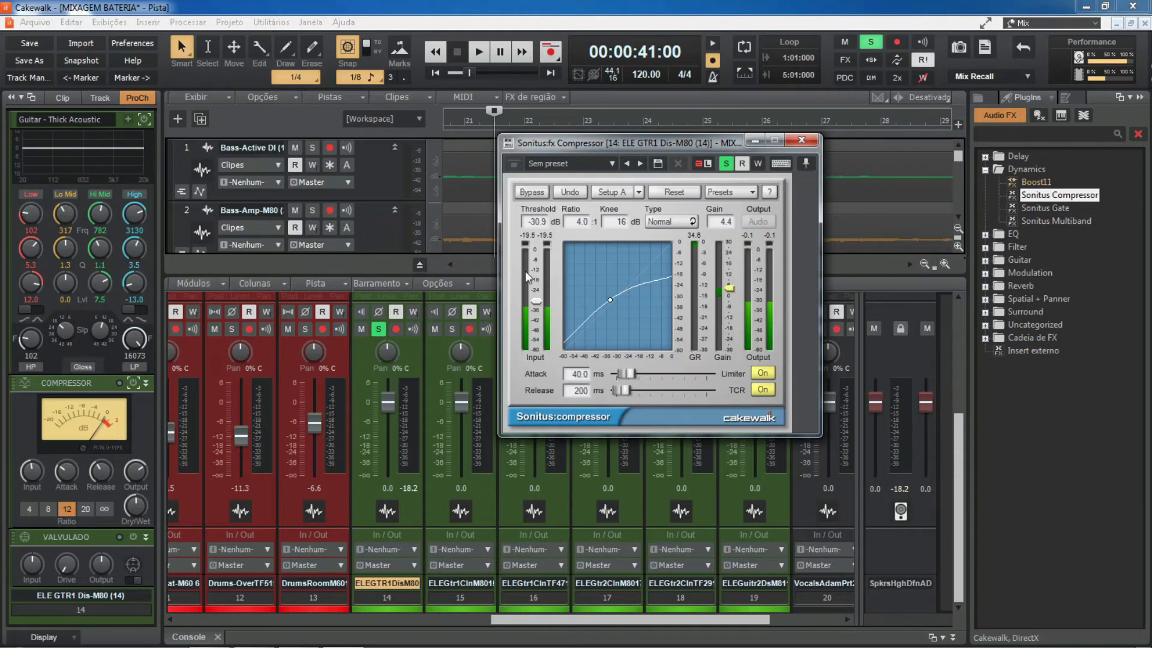
Step: Set the threshold to -25.7 dB, try a ratio of 8.5 before restoring 4.0, and change the knee to Hard and finally 30 dB
mouse_move(535, 304)
left_mouse_down()
mouse_move(535, 289)
mouse_move(536, 324)
mouse_move(536, 292)
left_mouse_up()
left_click(579, 222)
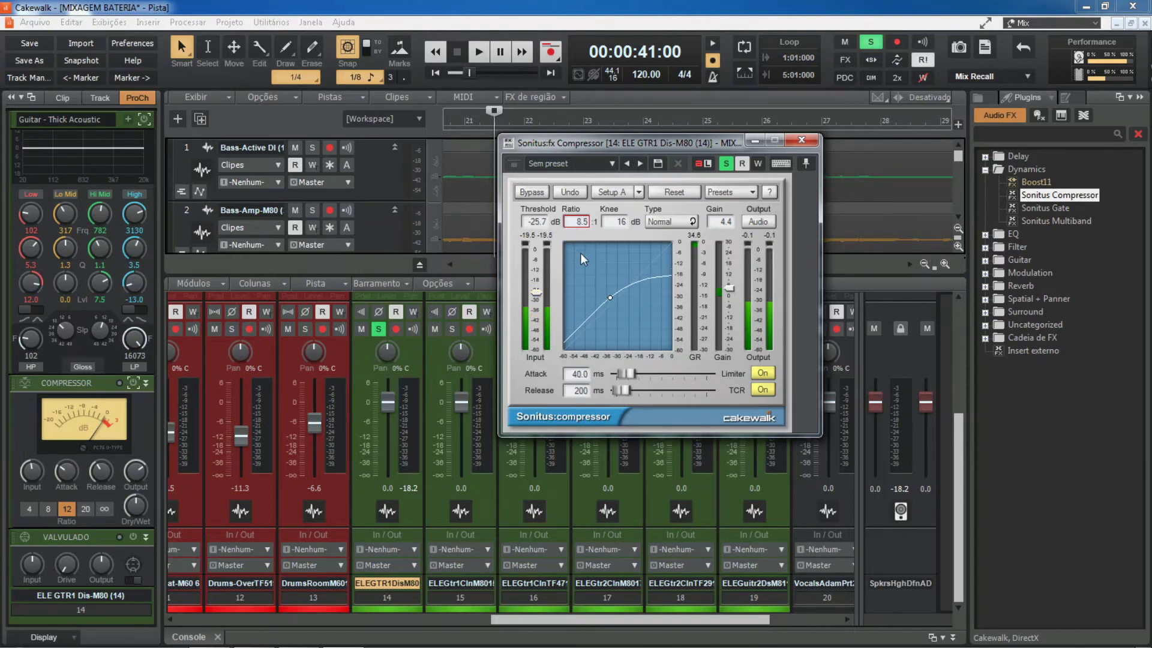
left_click_drag(592, 394, 580, 227)
double_click(579, 222)
key("Return")
left_click_drag(622, 223, 622, 227)
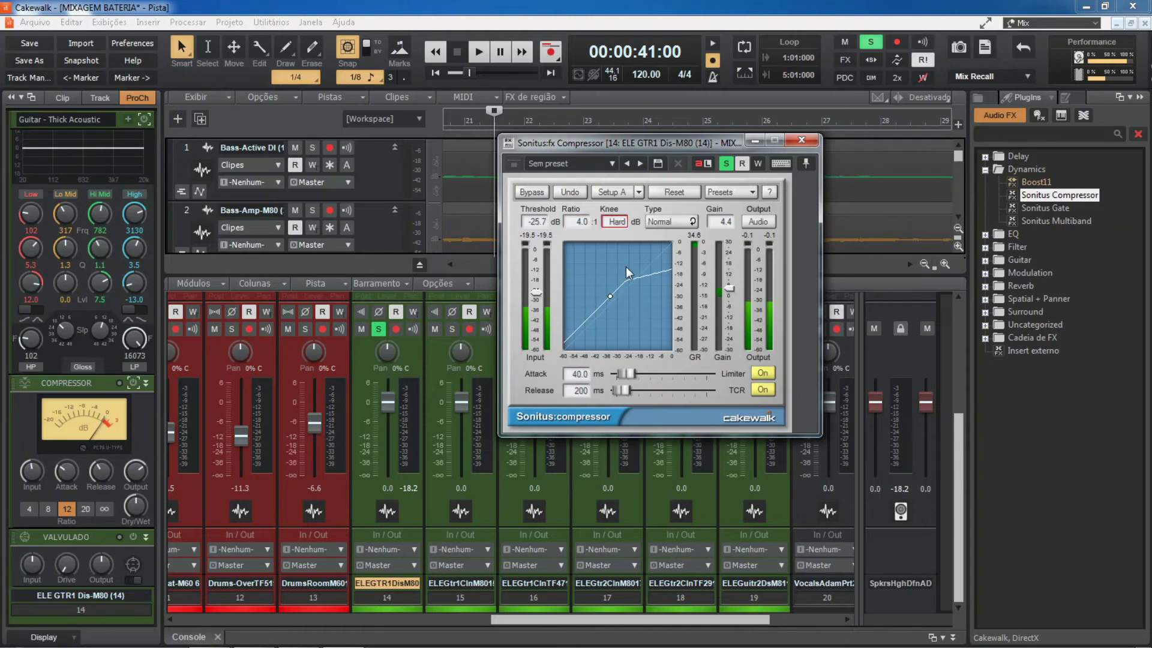
left_click_drag(626, 268, 615, 221)
Step: Switch the compressor type to Vintage and back to Normal, and set gain to 5.6, attack to 0.0 ms and release to 1 ms
left_click(660, 223)
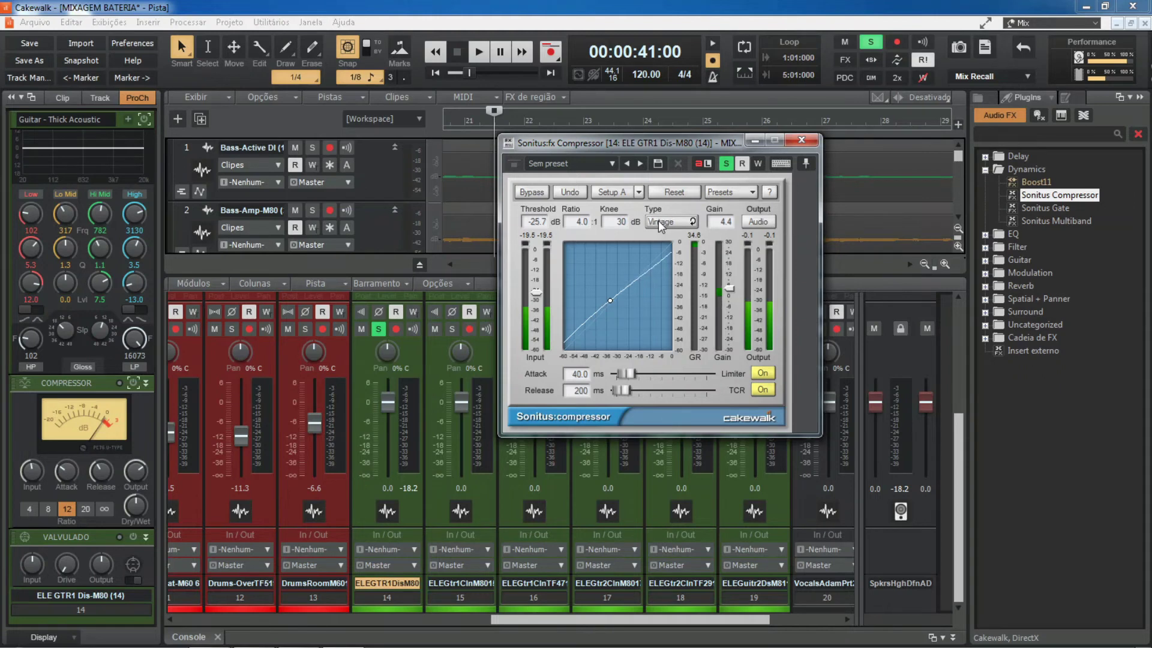
left_click(668, 223)
left_click(682, 219)
left_click(672, 221)
left_click_drag(725, 225, 726, 224)
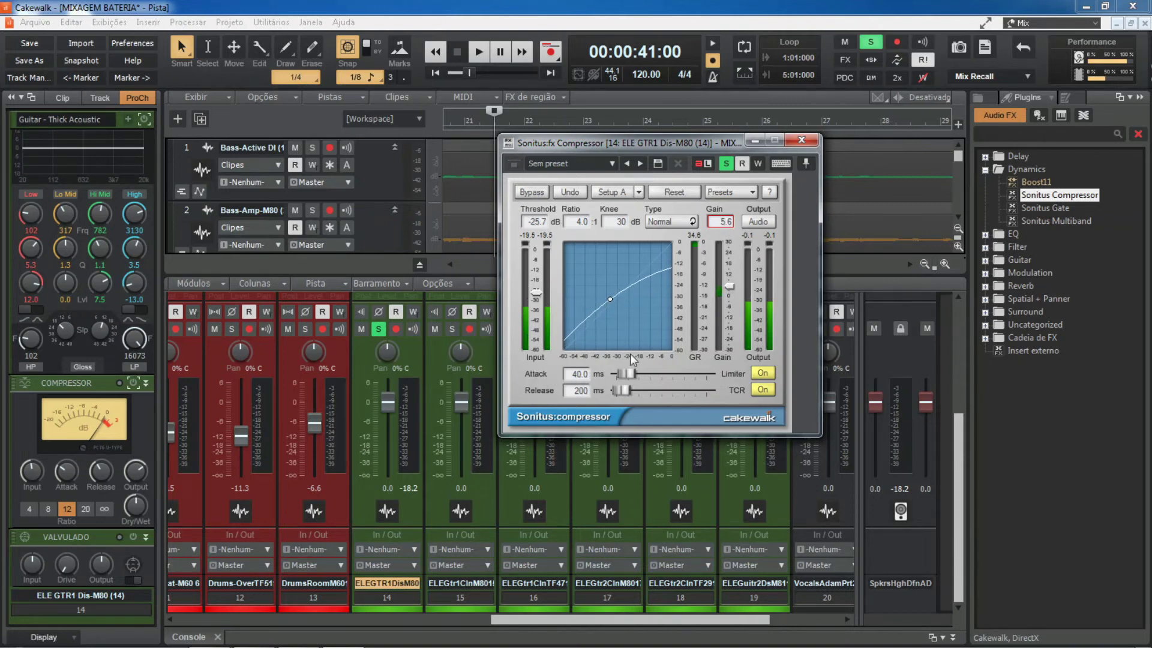
mouse_move(621, 371)
left_mouse_down()
mouse_move(630, 389)
mouse_move(690, 390)
mouse_move(616, 390)
mouse_move(613, 374)
left_mouse_up()
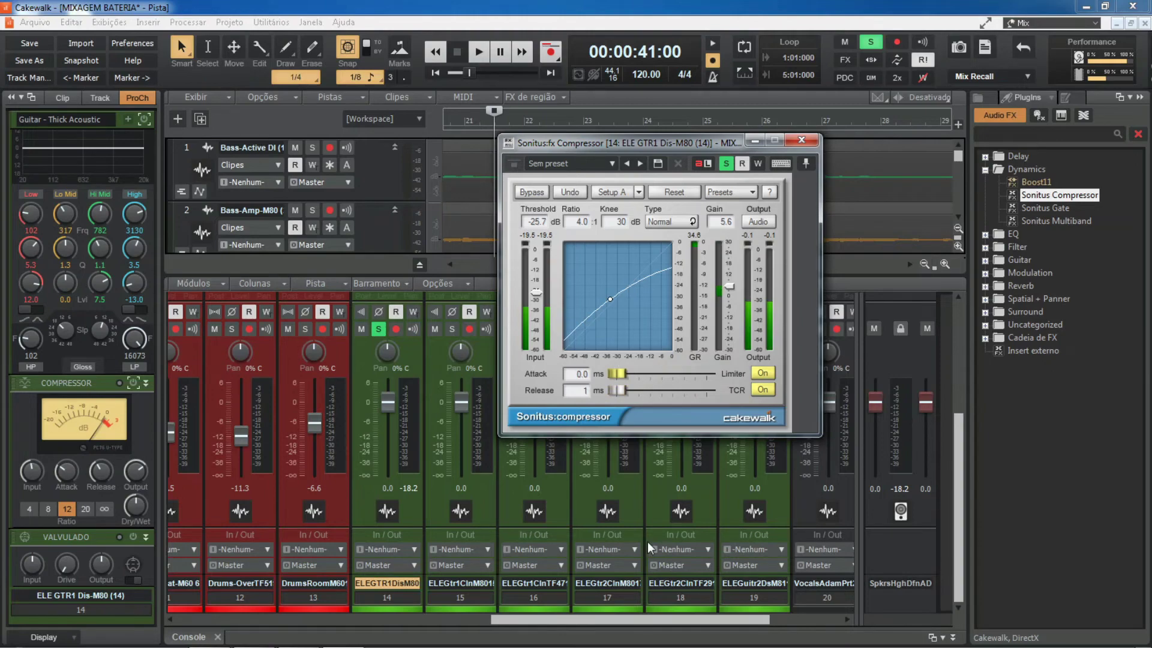
Step: Bypass the Sonitus Compressor in track 14's effects rack and enable the ProChannel compressor instead
left_click(801, 142)
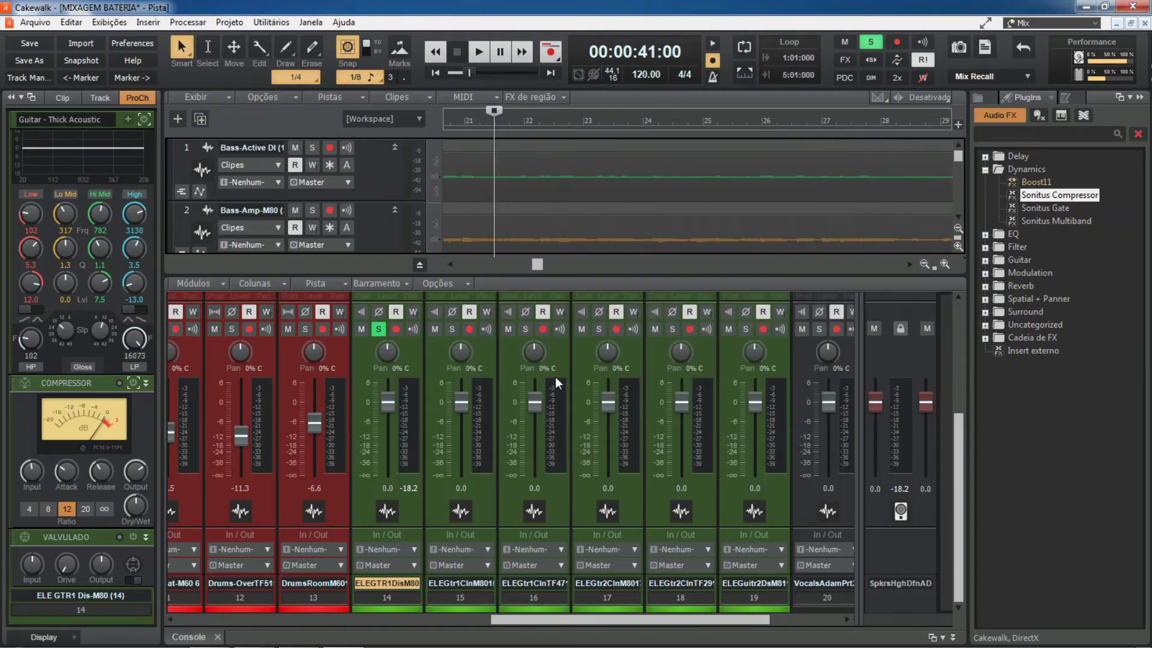
left_click(960, 366)
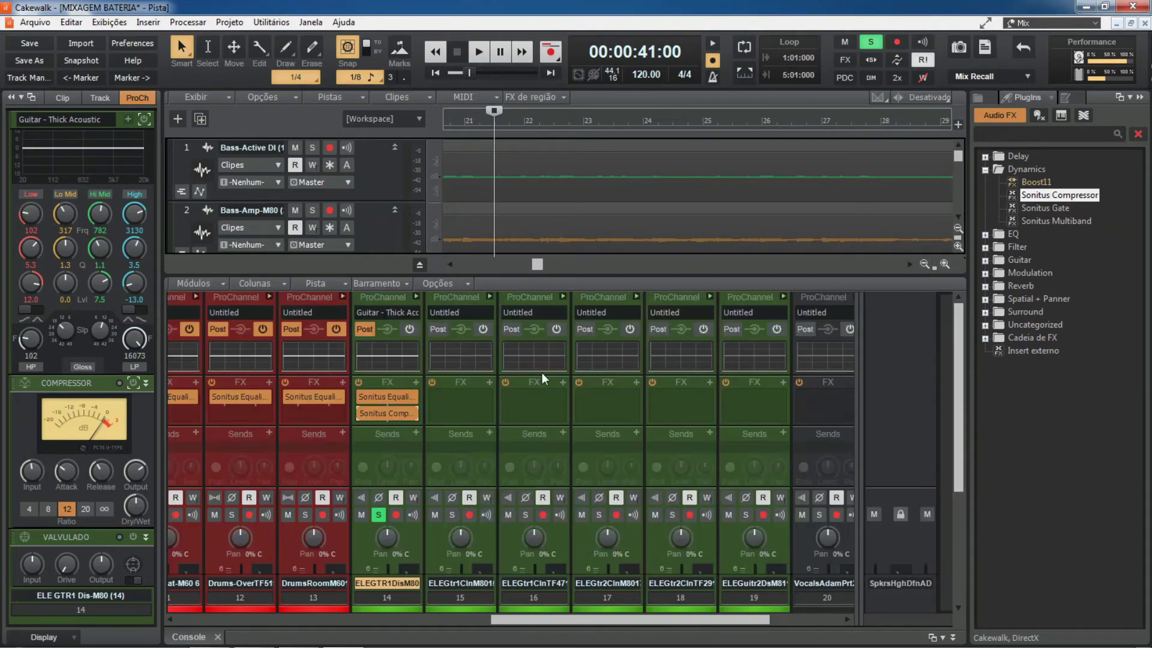
left_click(361, 413)
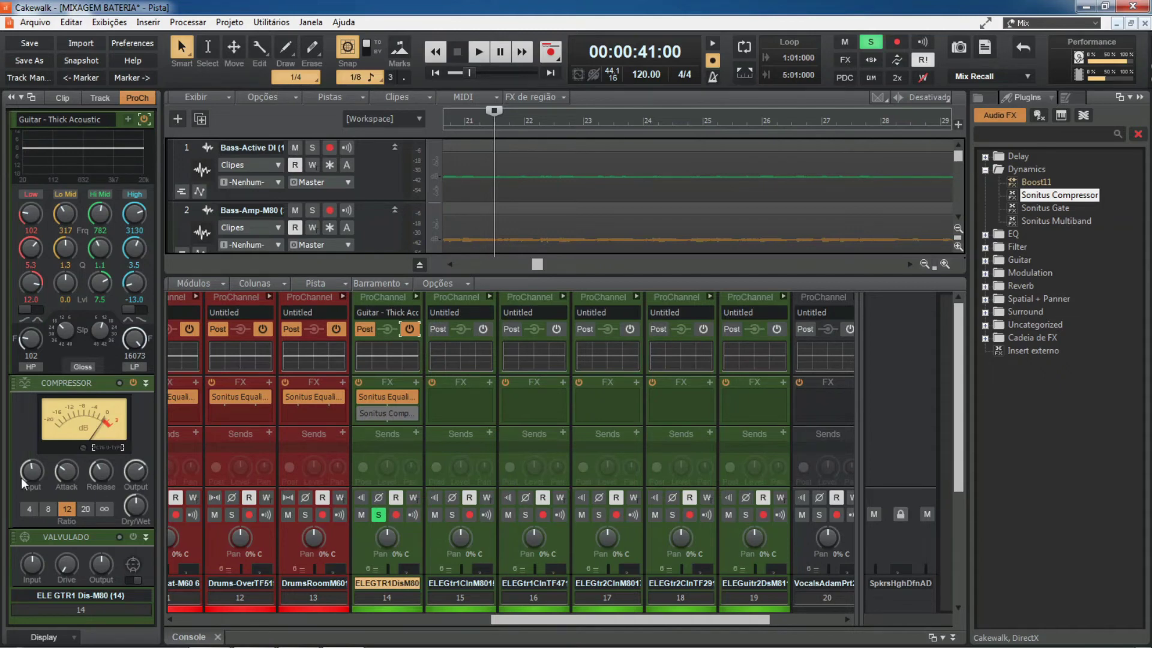
Step: Play the guitar track while comparing the ProChannel compressor's ratios 4, 8, 12, infinity and 20, ending on 12
key("space")
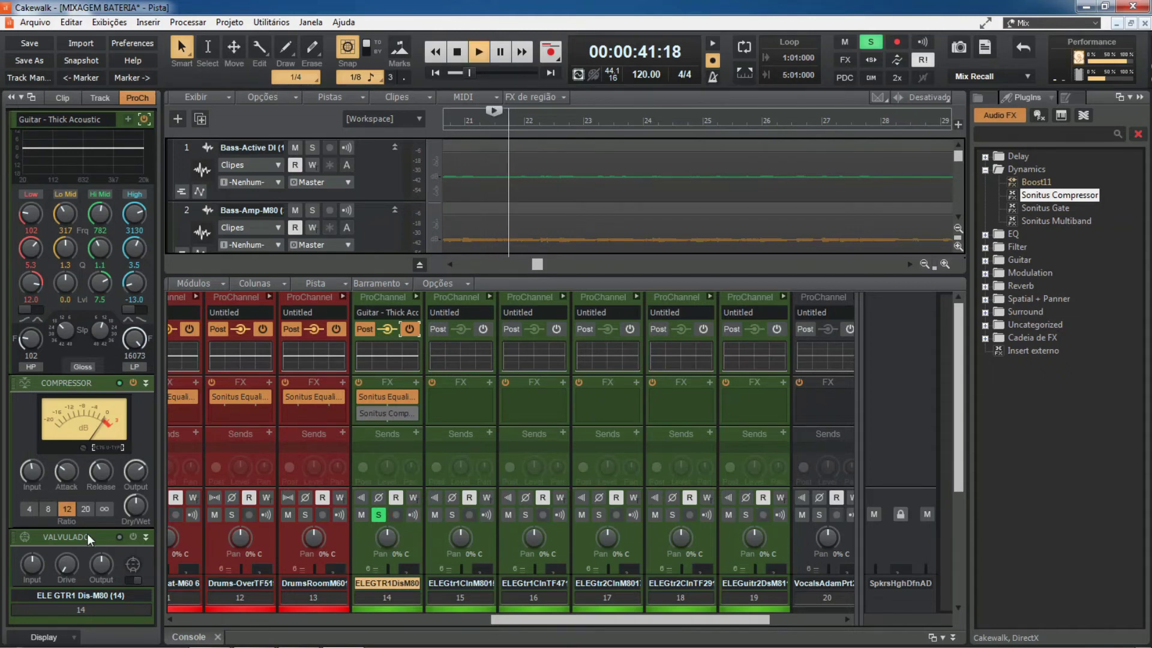
left_click(31, 507)
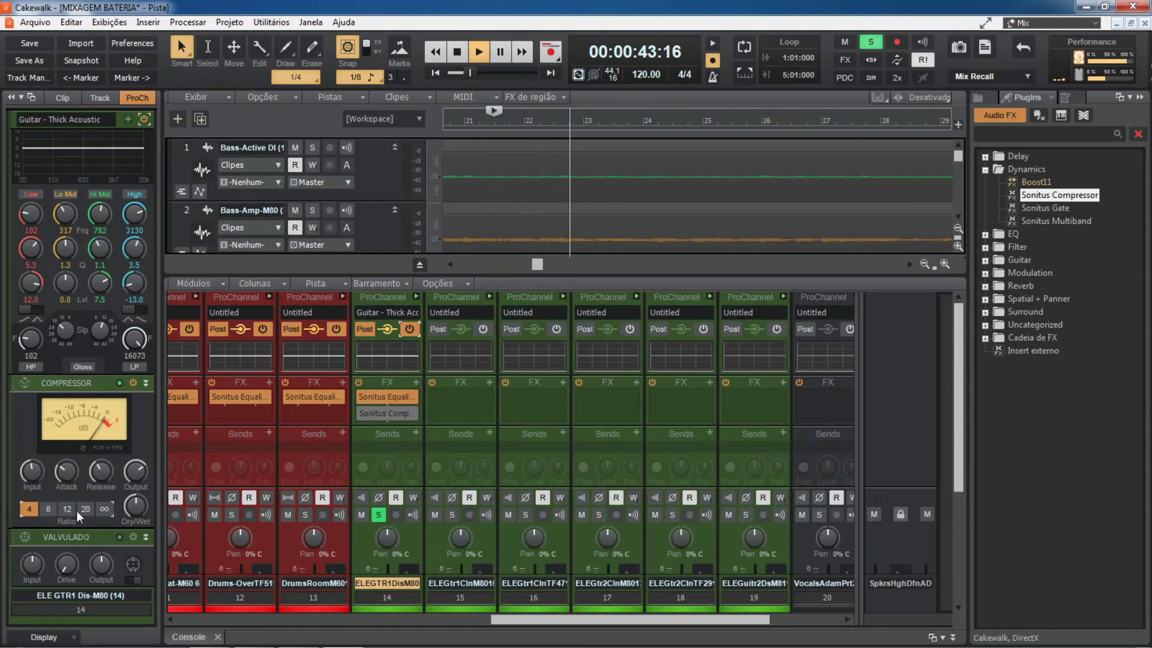
left_click(43, 510)
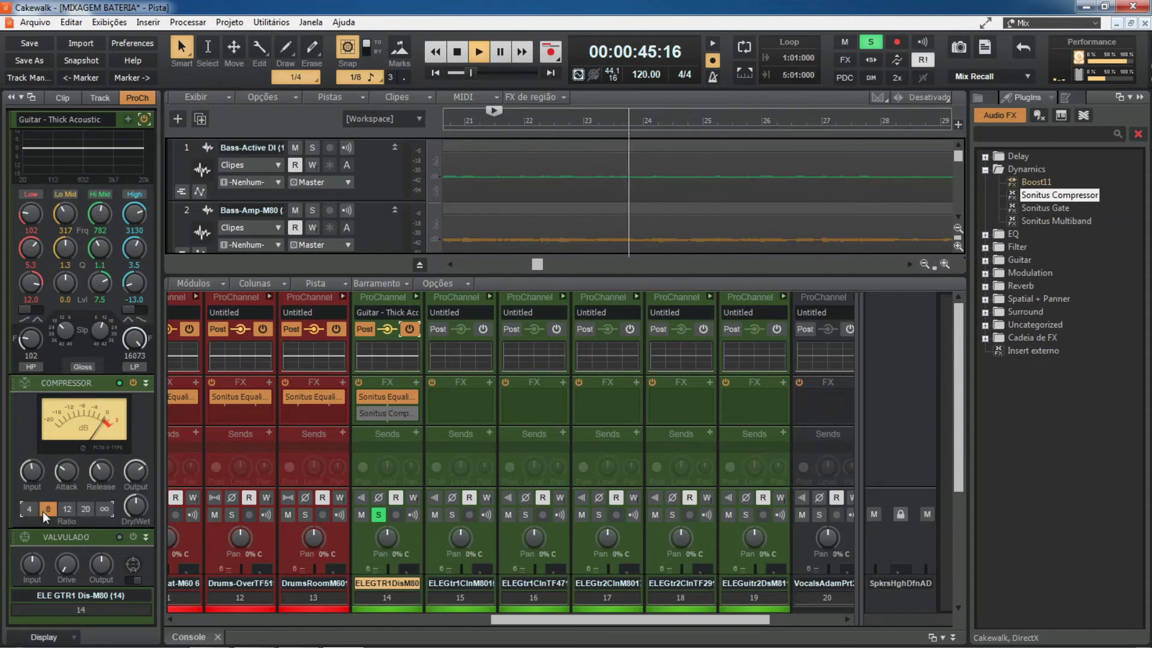
left_click(66, 508)
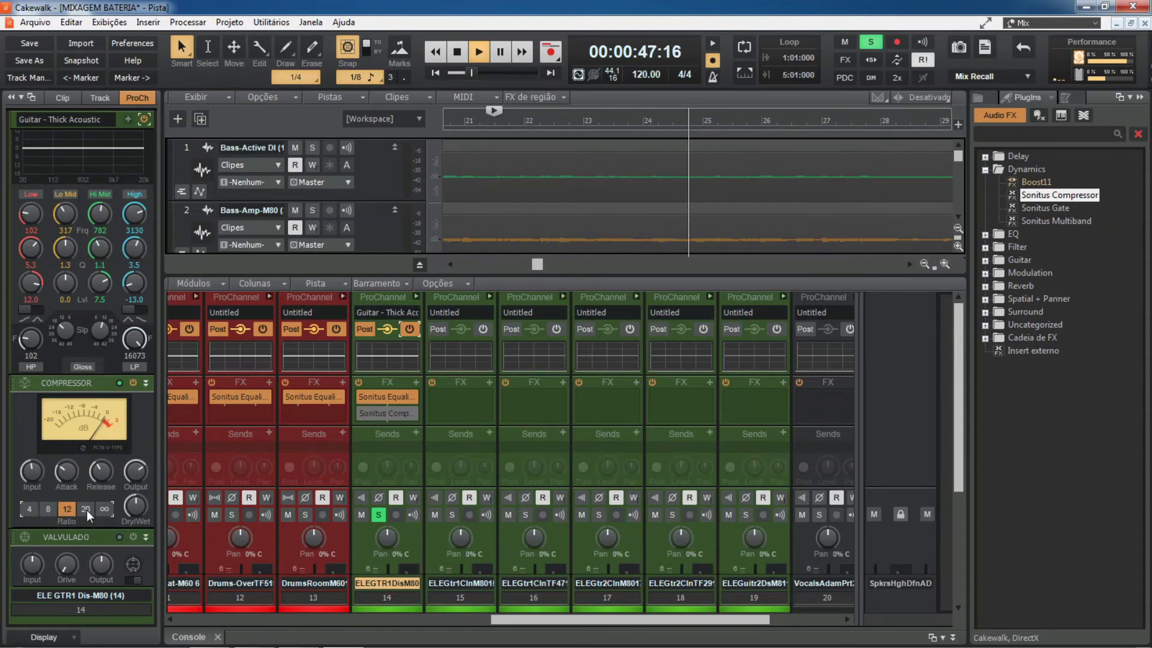
left_click(110, 510)
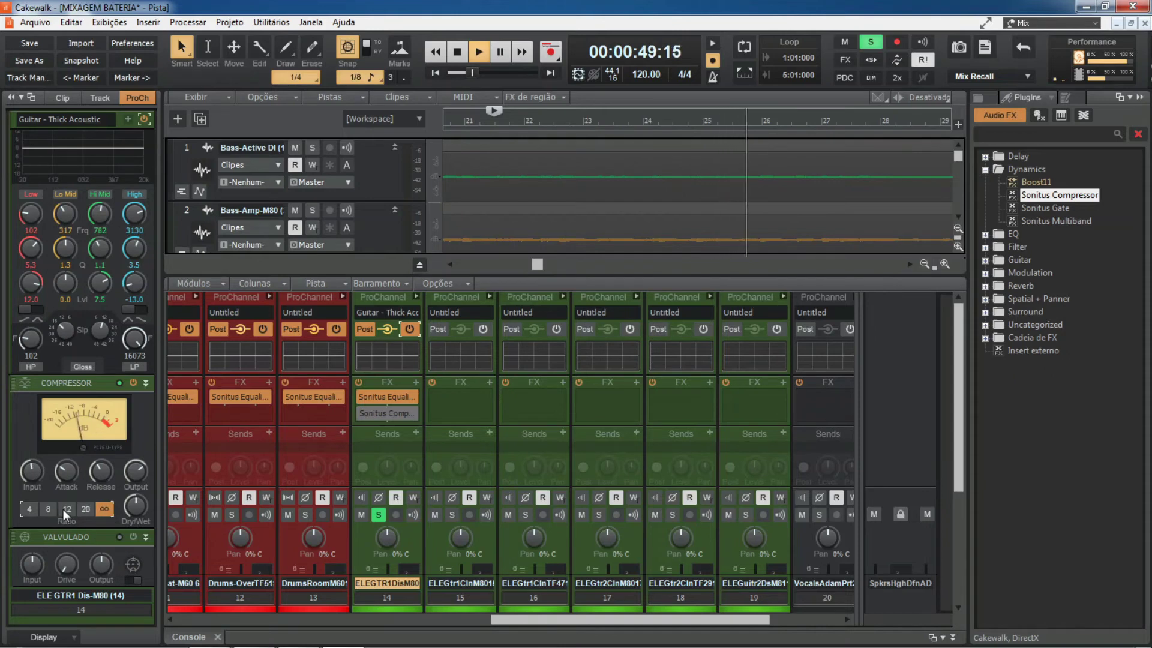
left_click(87, 511)
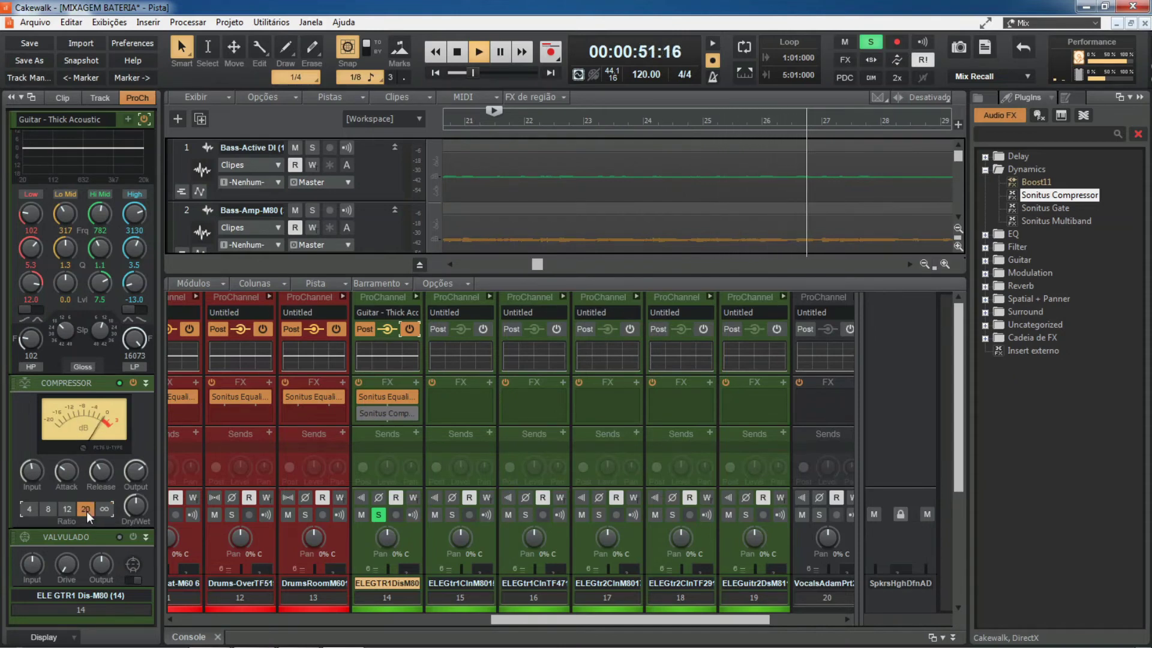
left_click(66, 510)
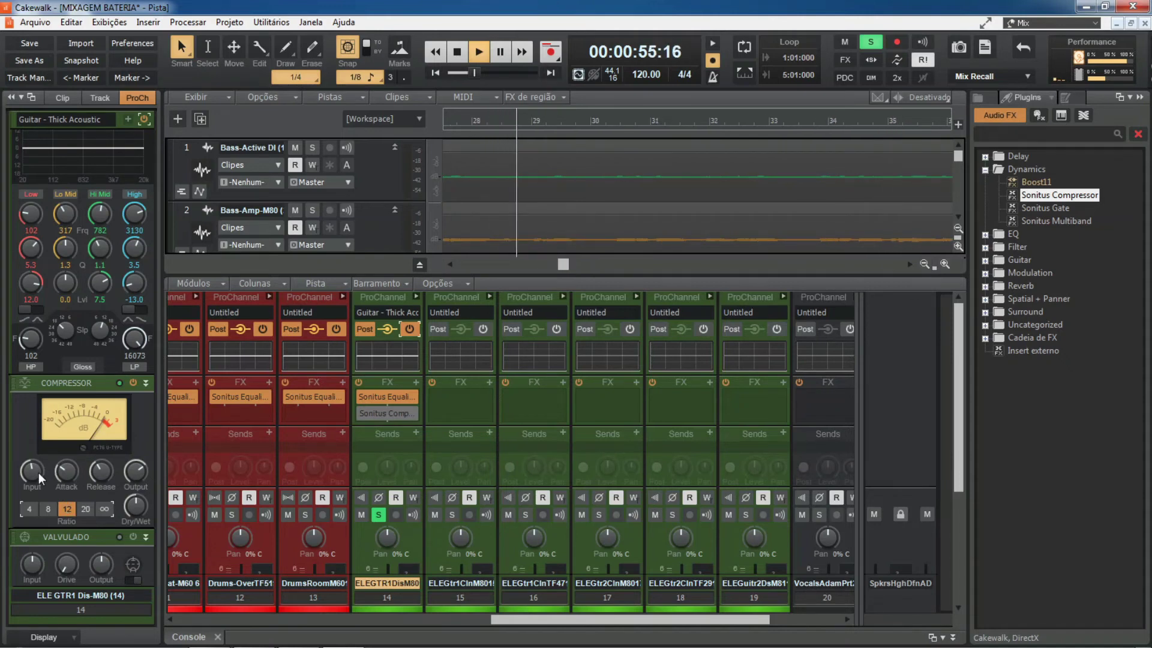
Step: Raise the ProChannel compressor's input to 20.5 dB during playback, and readjust it to 19.2 dB while replaying the guitar track
mouse_move(34, 471)
mouse_move(34, 471)
left_mouse_down()
mouse_move(34, 458)
mouse_move(34, 483)
mouse_move(33, 467)
left_mouse_up()
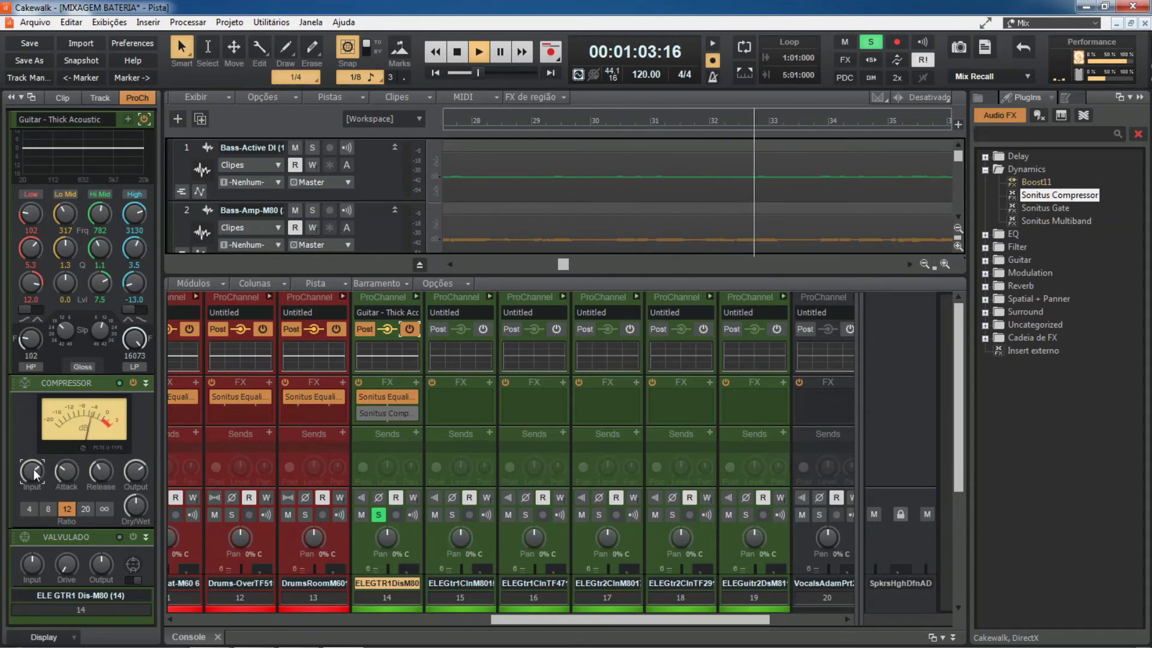
key("space")
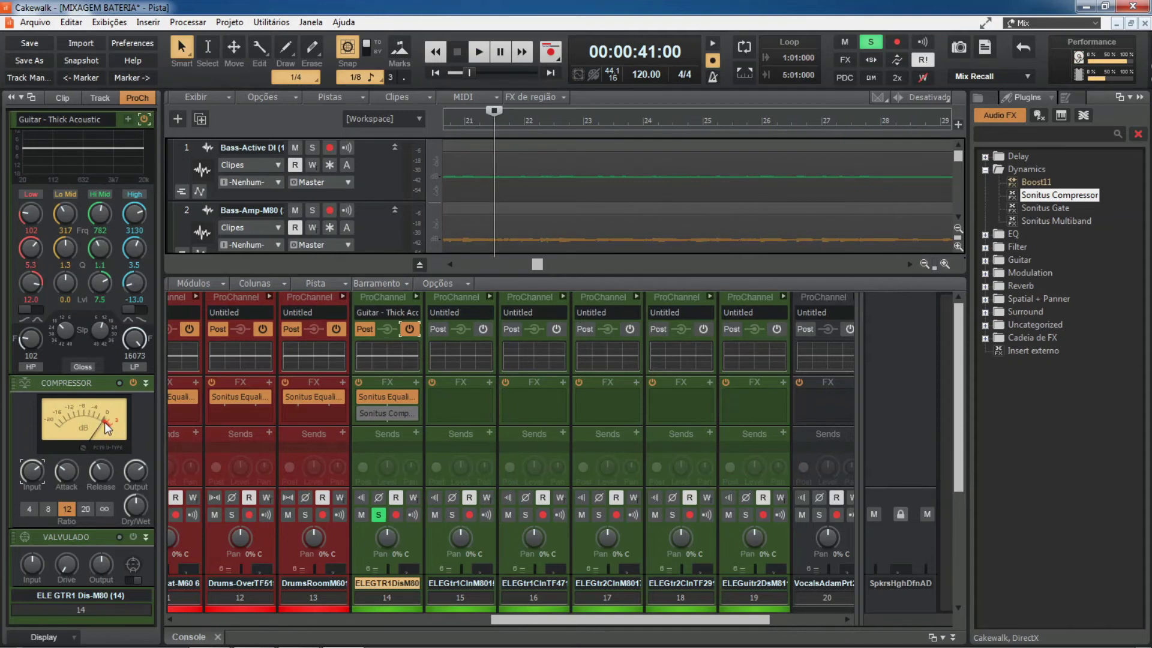
mouse_move(40, 477)
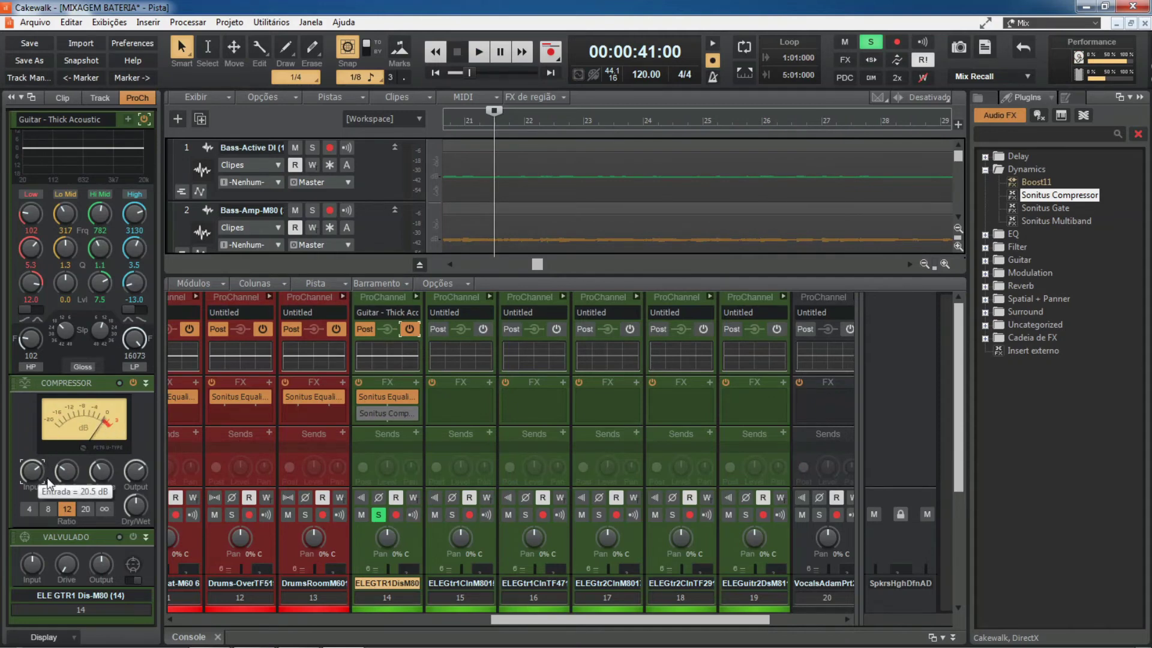
key("space")
mouse_move(48, 480)
left_mouse_down()
mouse_move(48, 458)
mouse_move(48, 476)
left_mouse_up()
key("space")
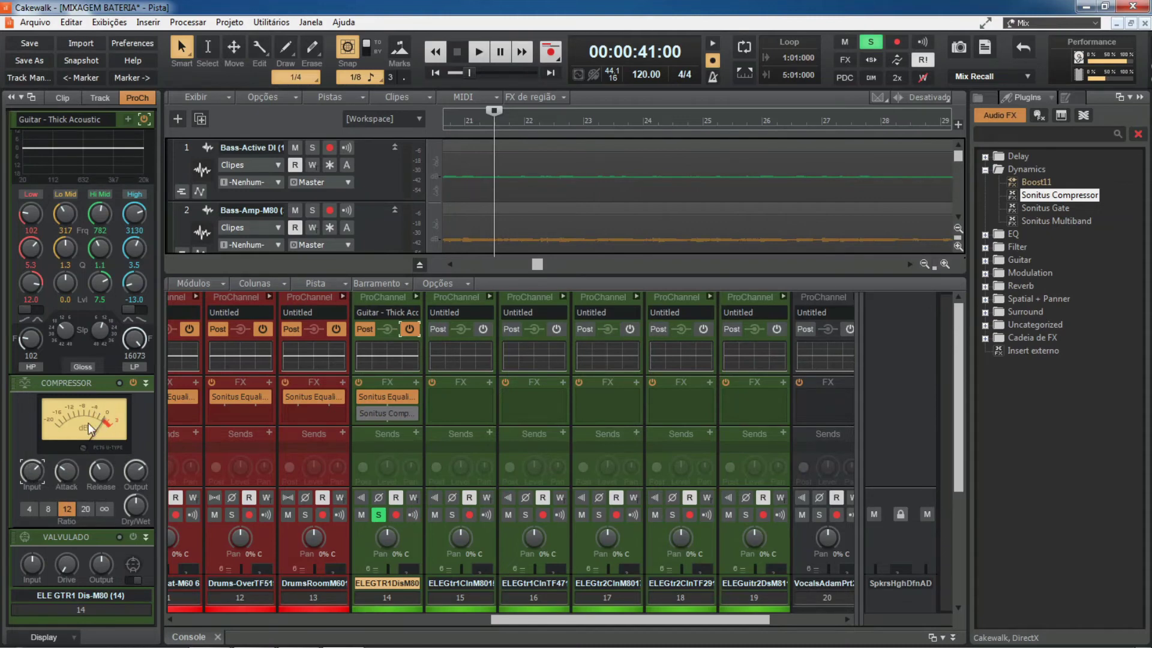
key("space")
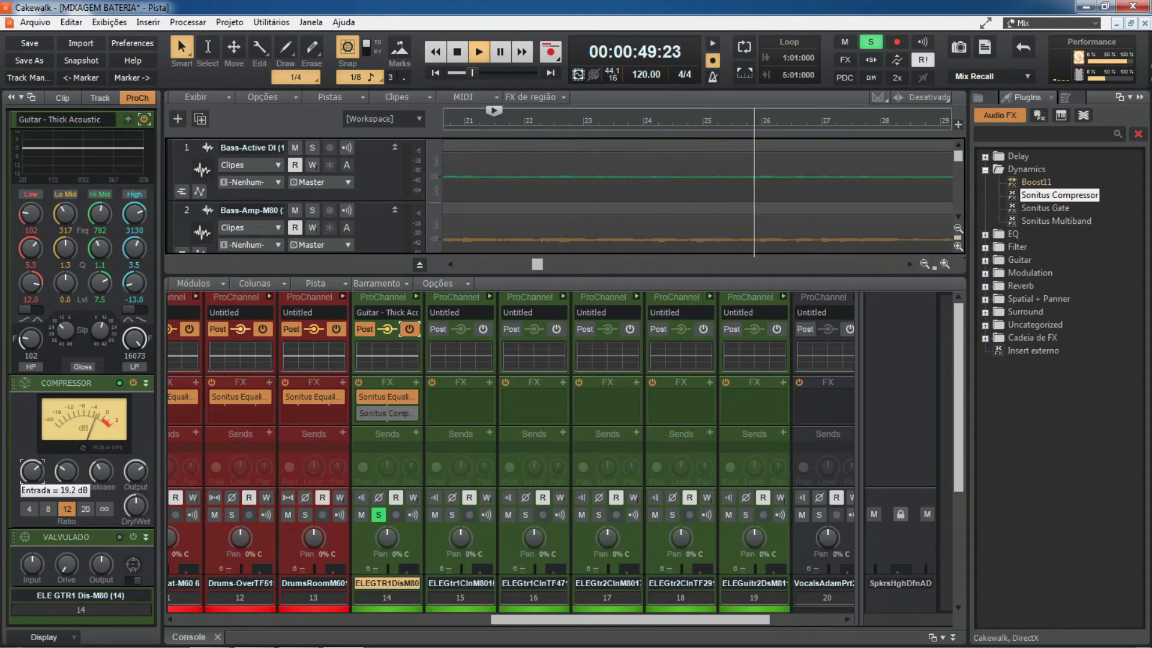
Step: Adjust the ProChannel compressor's attack, release and output during playback, trying a release of 1200 ms, and stop the track
left_click_drag(64, 488, 101, 468)
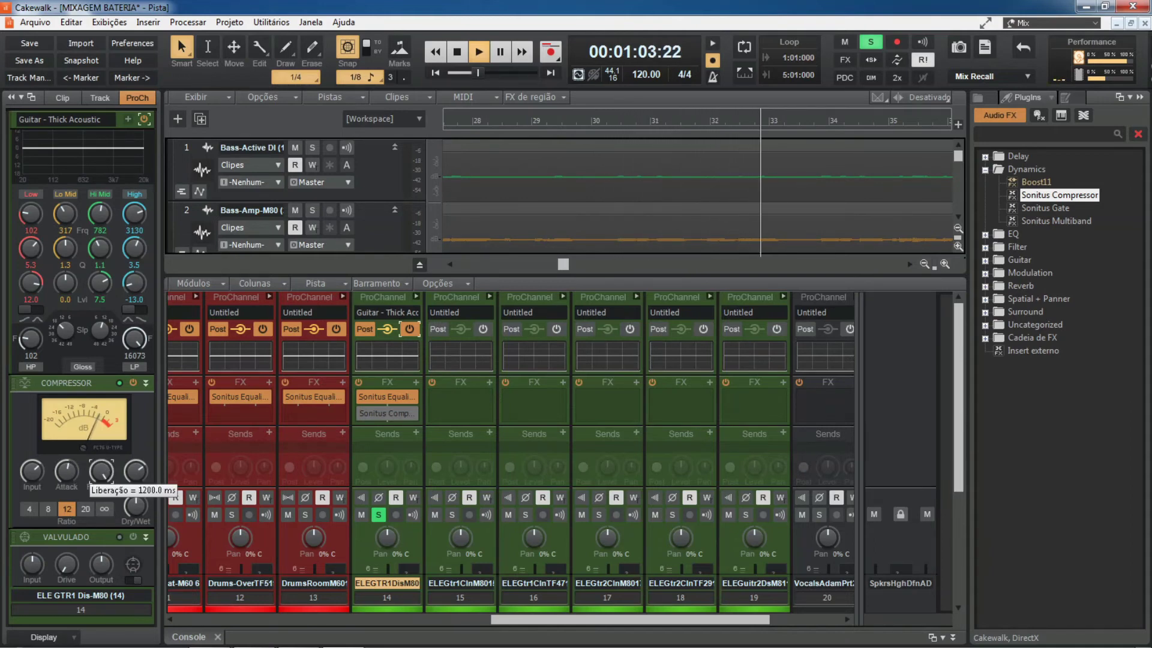
left_click_drag(101, 469, 136, 481)
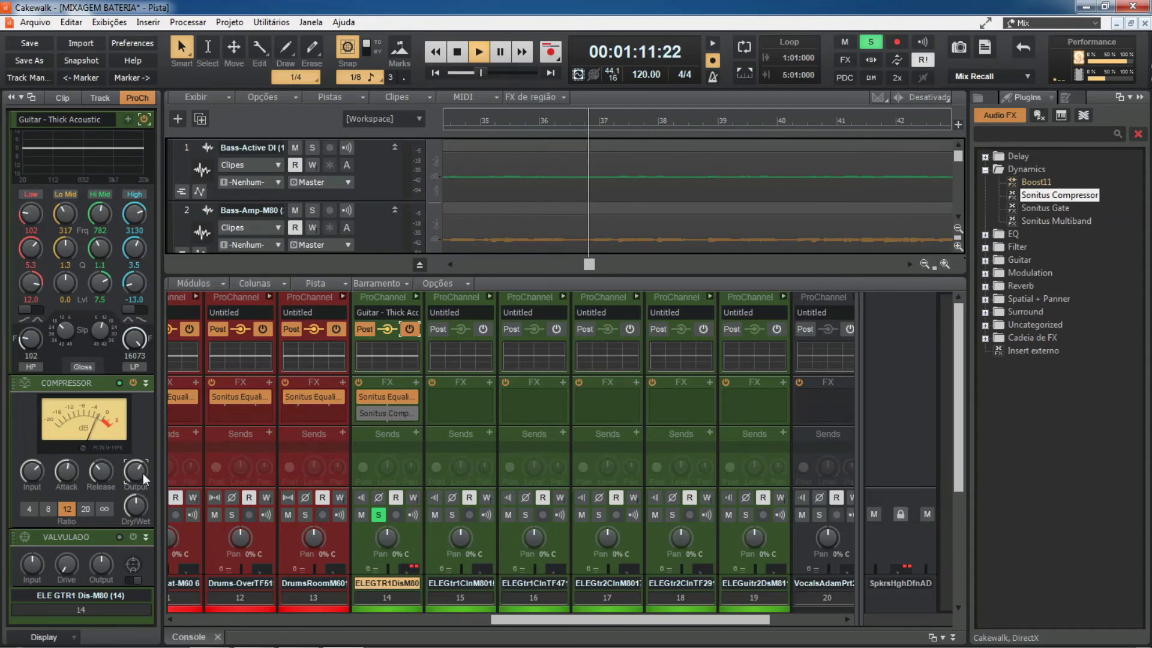
key("space")
Step: Replay the track while raising the compressor's Dry/Wet mix above 50%, and compare ratio 4 with ratio 12, keeping 12
mouse_move(131, 521)
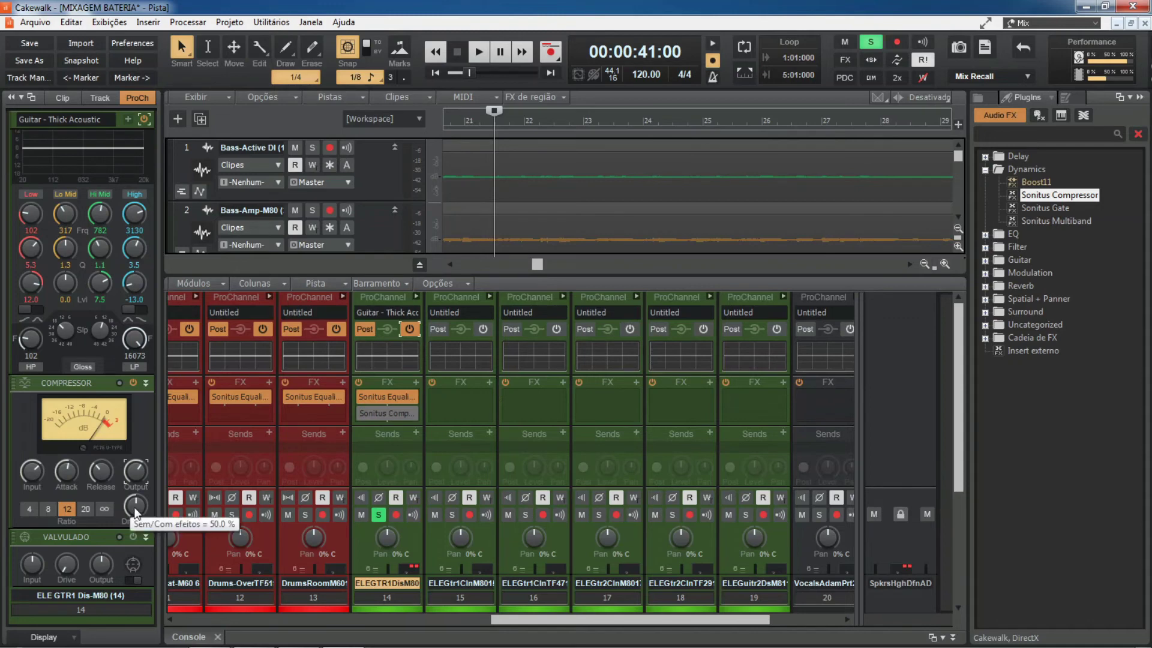
key("space")
mouse_move(136, 509)
left_mouse_down()
mouse_move(136, 491)
mouse_move(136, 528)
mouse_move(136, 510)
left_mouse_up()
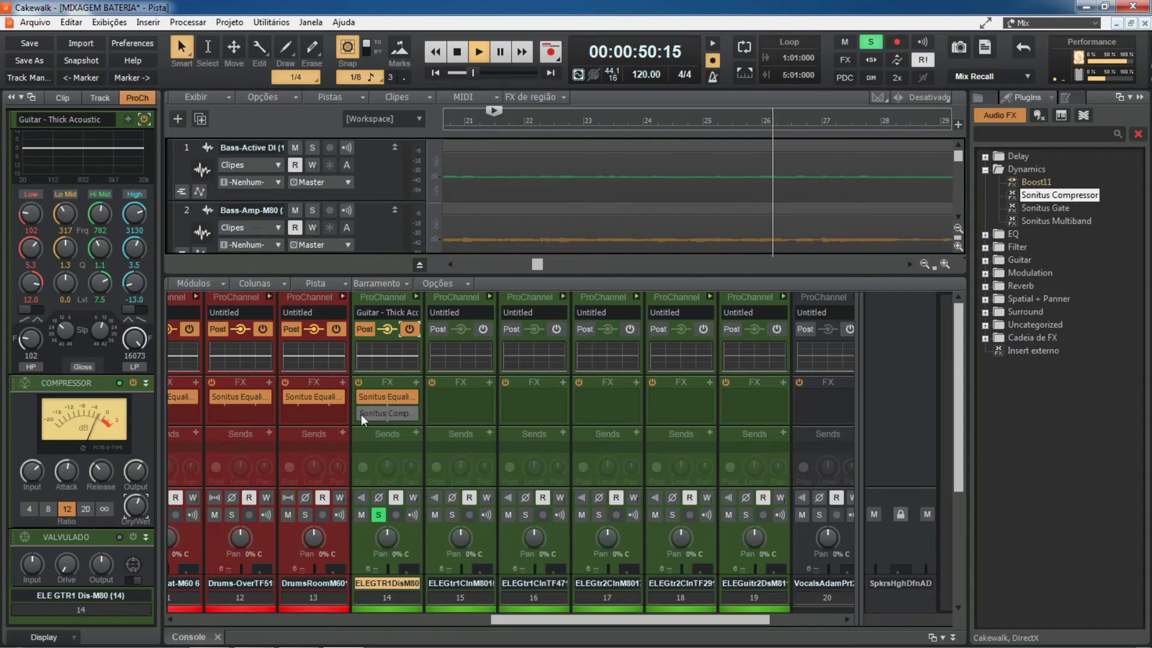
left_click_drag(135, 505, 137, 501)
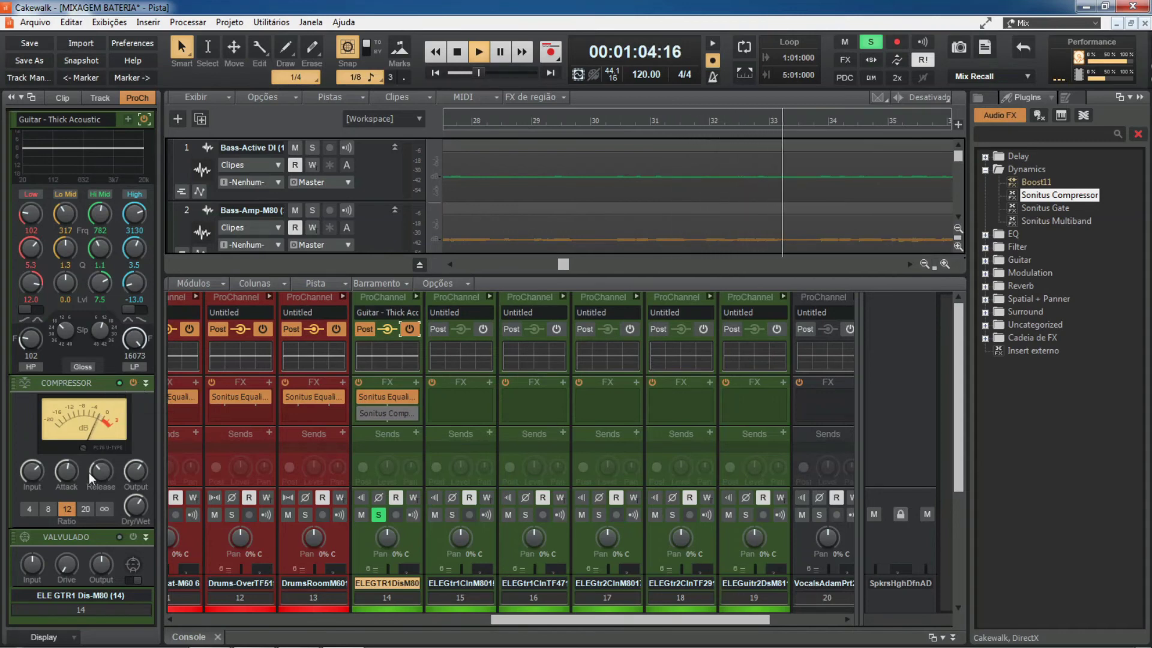
left_click(30, 508)
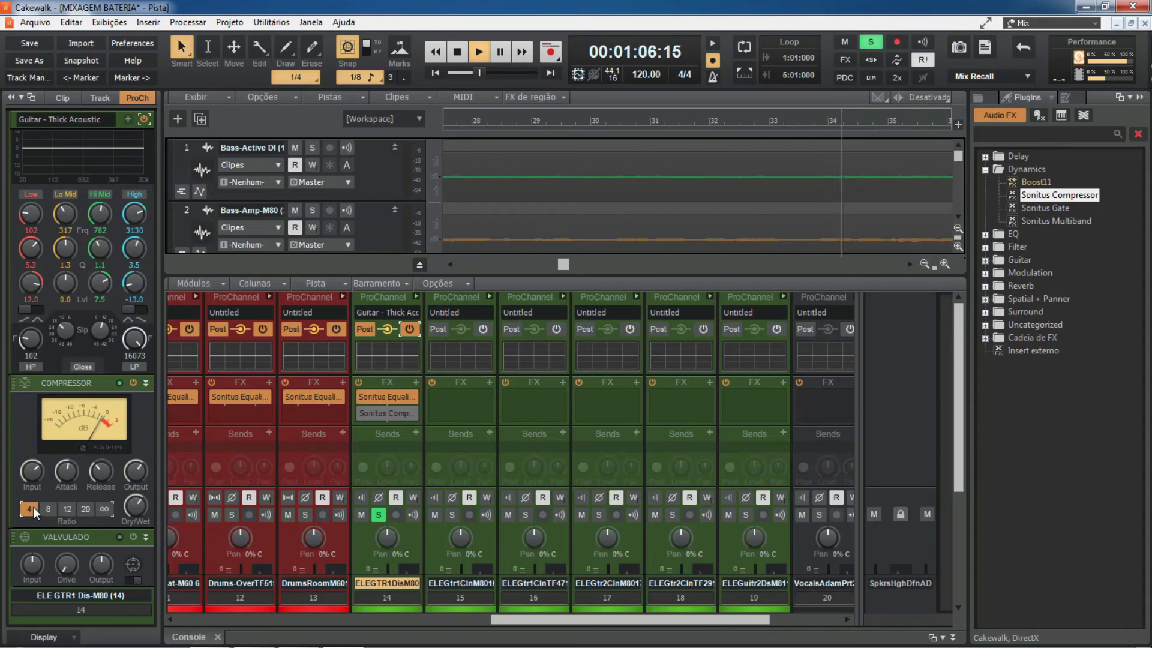
left_click(67, 508)
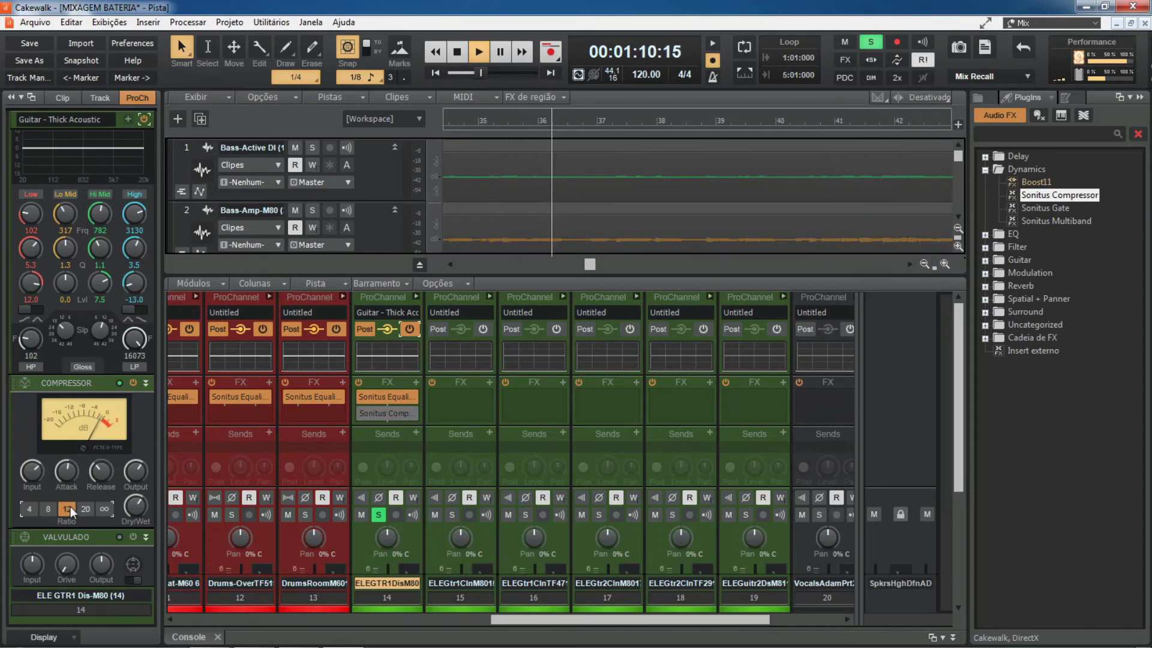
Step: Insert a Console Emulator Channel module above the compressor in the guitar track's ProChannel, then collapse it and switch it off
left_click(146, 383)
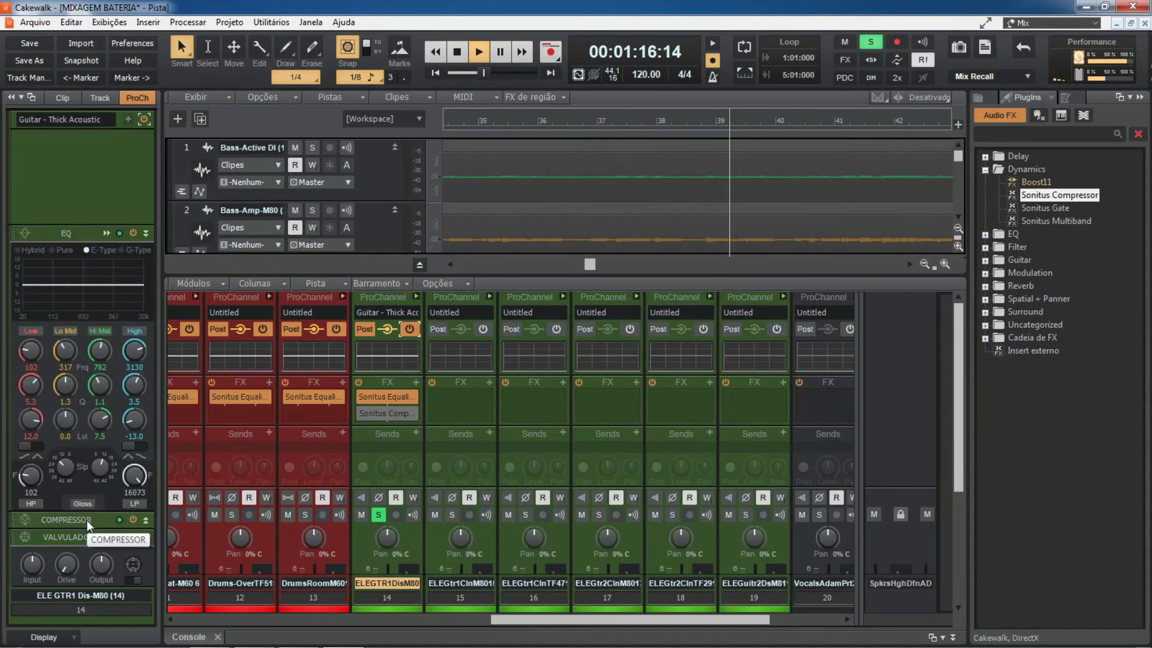
left_click(146, 520)
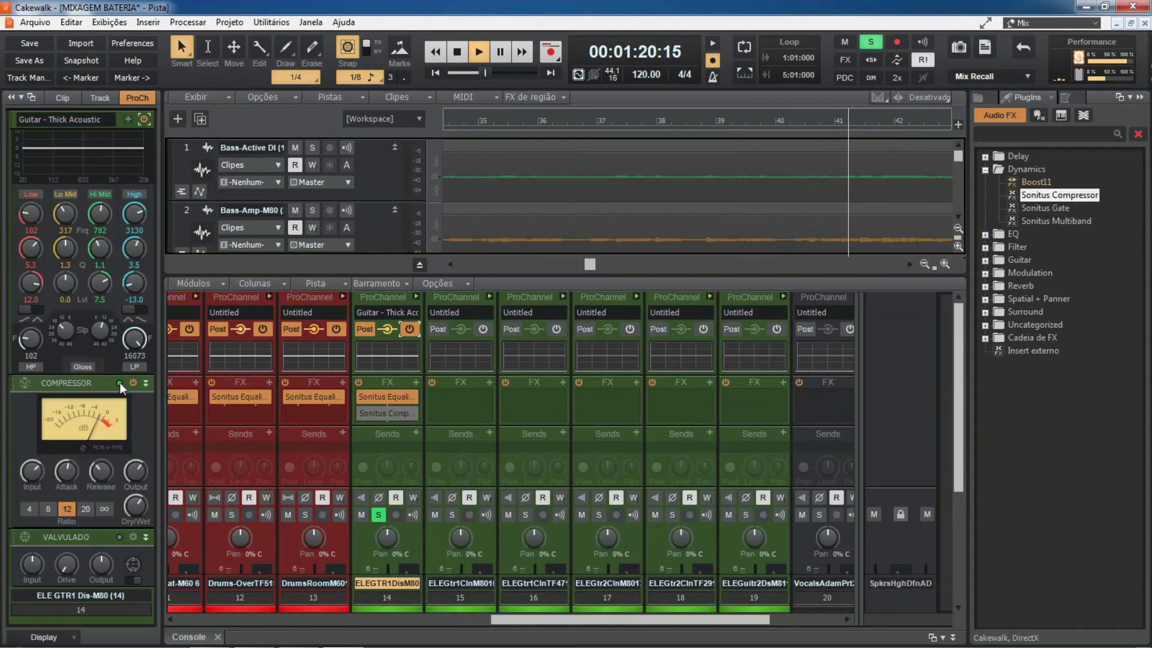
right_click(101, 383)
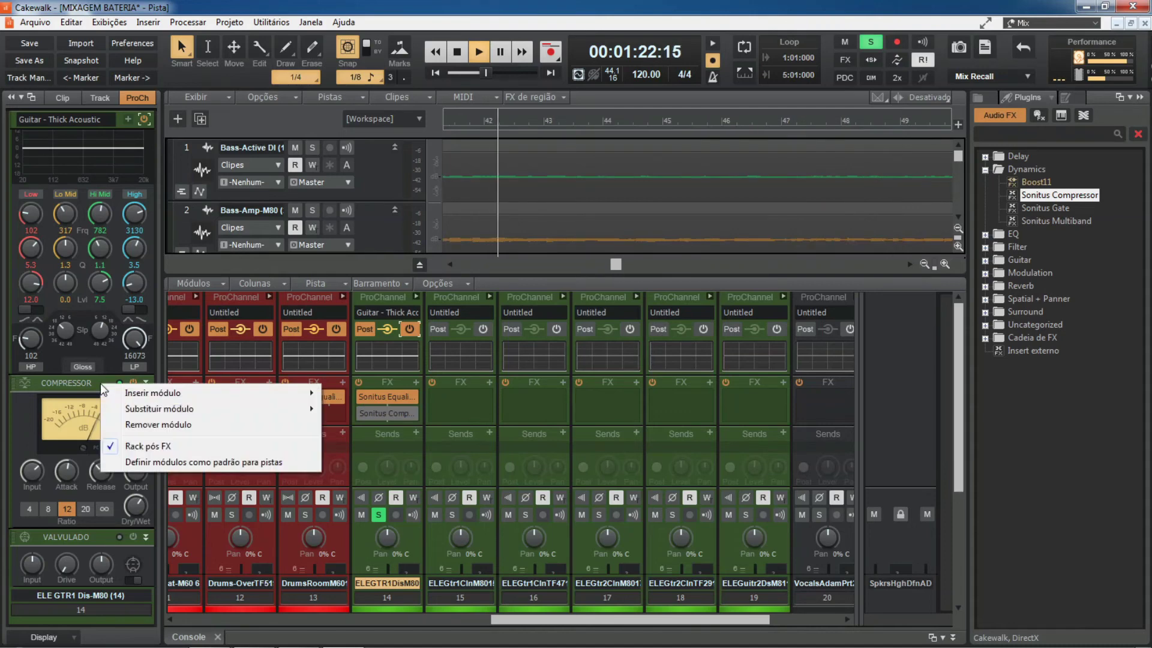
mouse_move(127, 396)
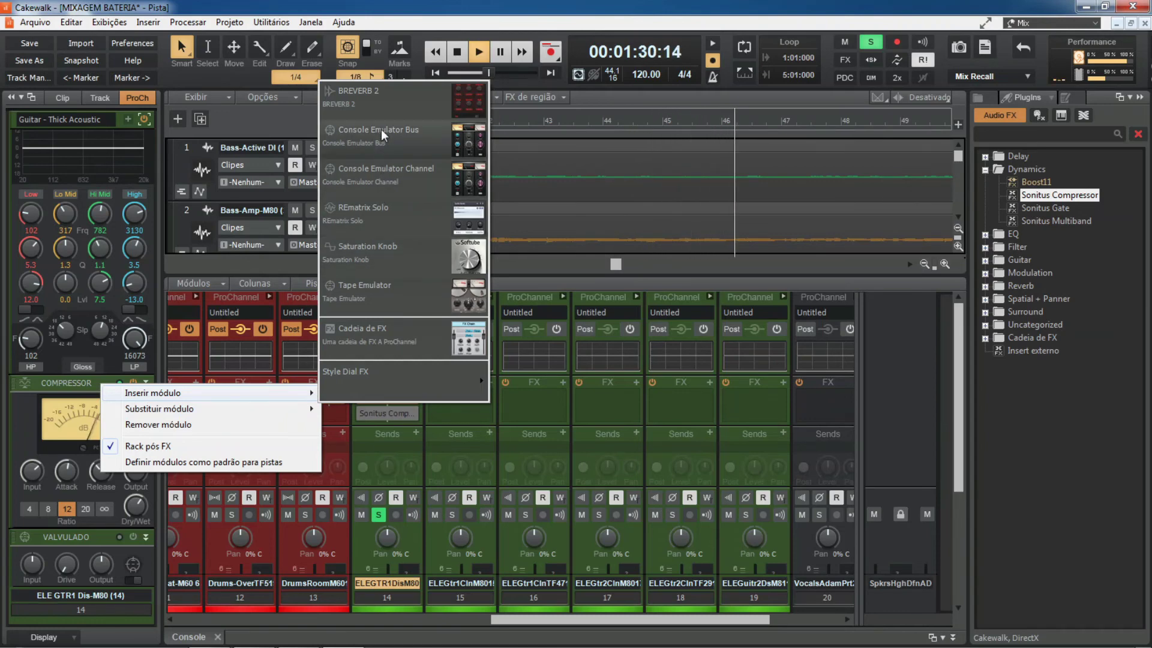
left_click(387, 175)
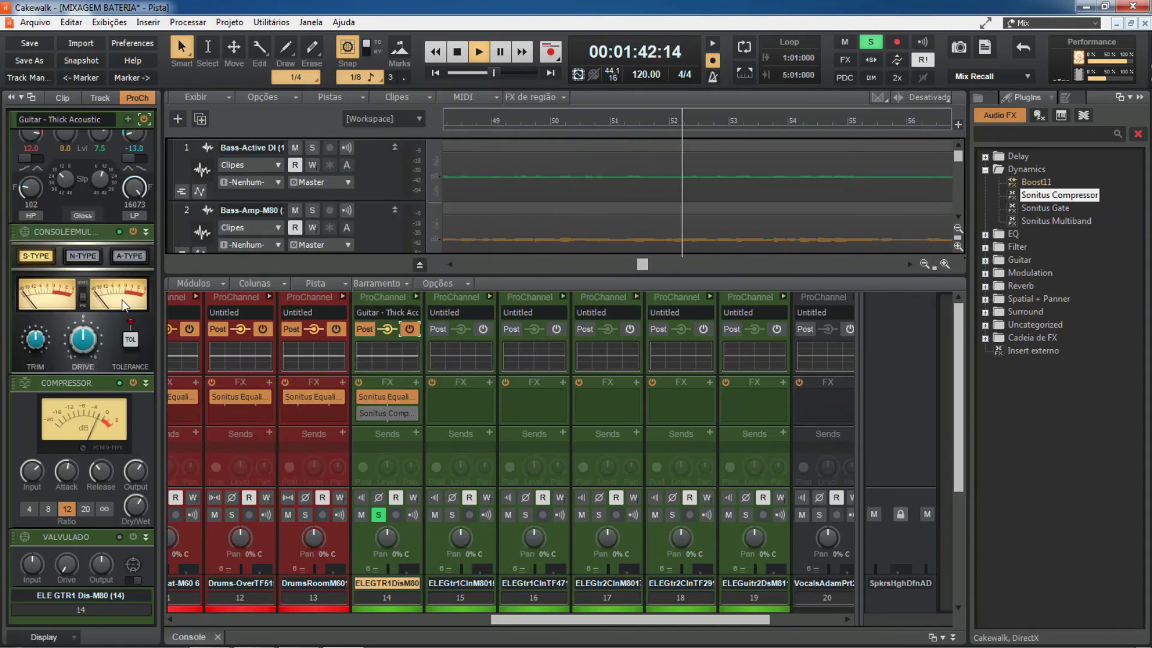
left_click(145, 232)
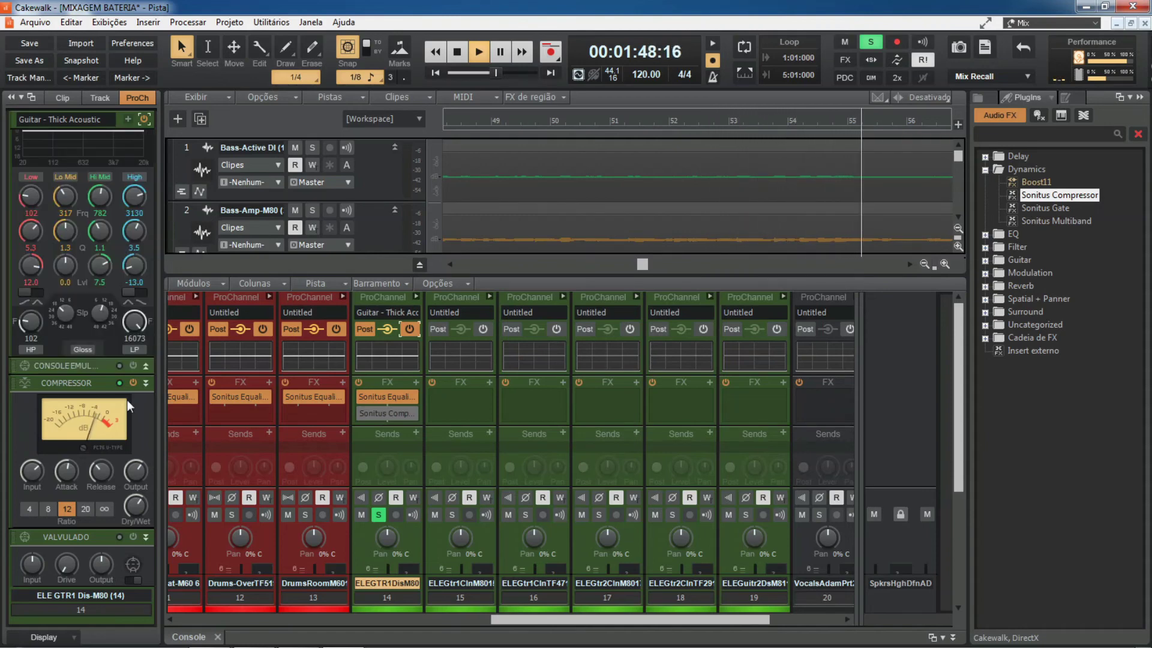
Step: Collapse and re-expand the ProChannel compressor, and review the modules available for insertion without adding one
left_click(146, 386)
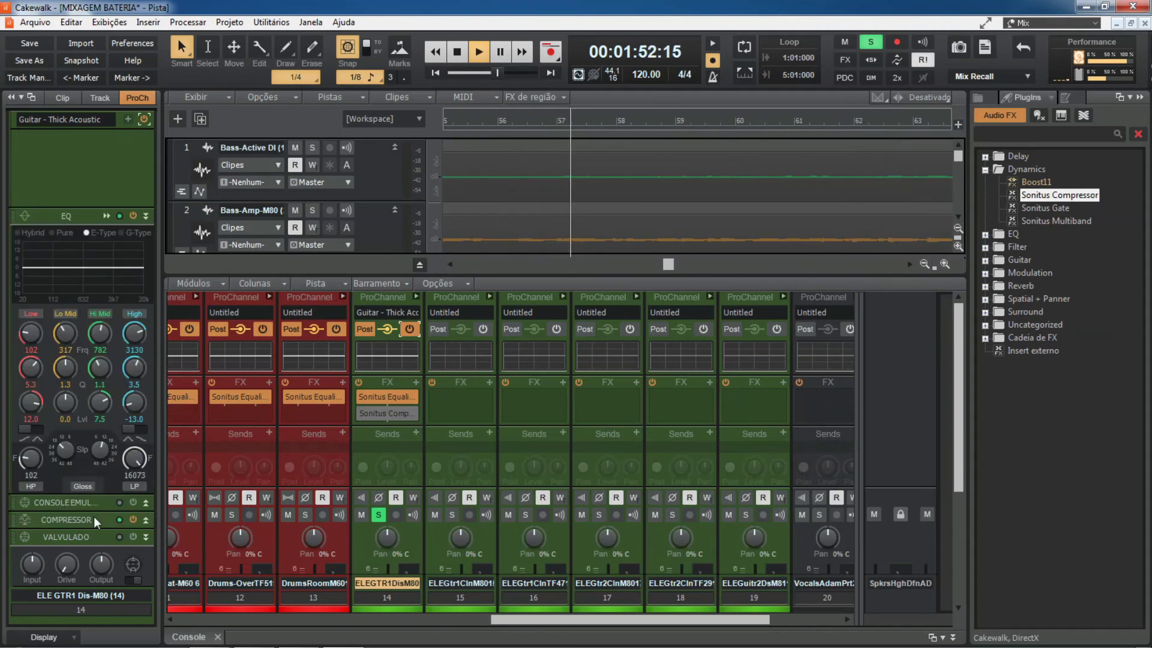
left_click(146, 520)
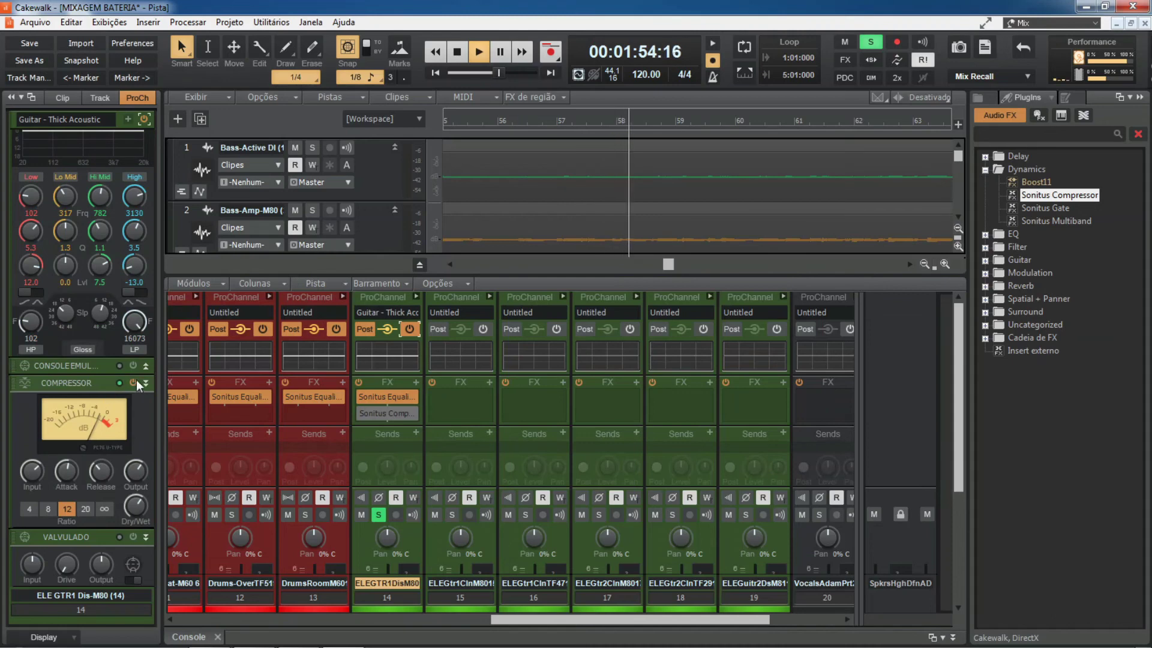
right_click(102, 384)
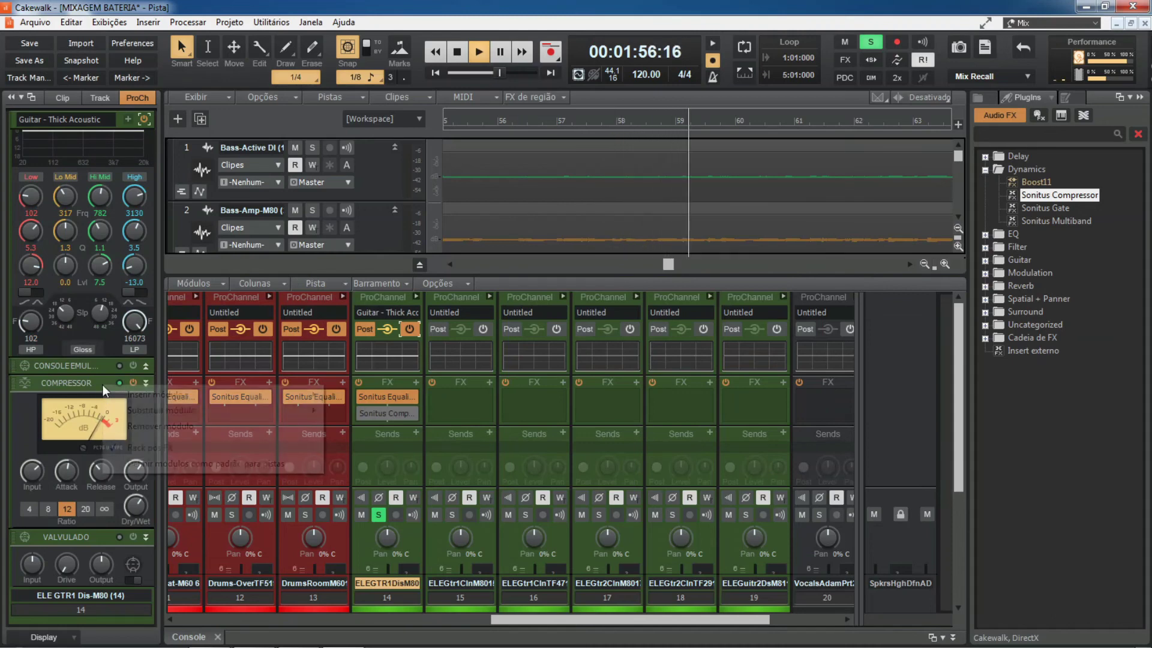
mouse_move(118, 395)
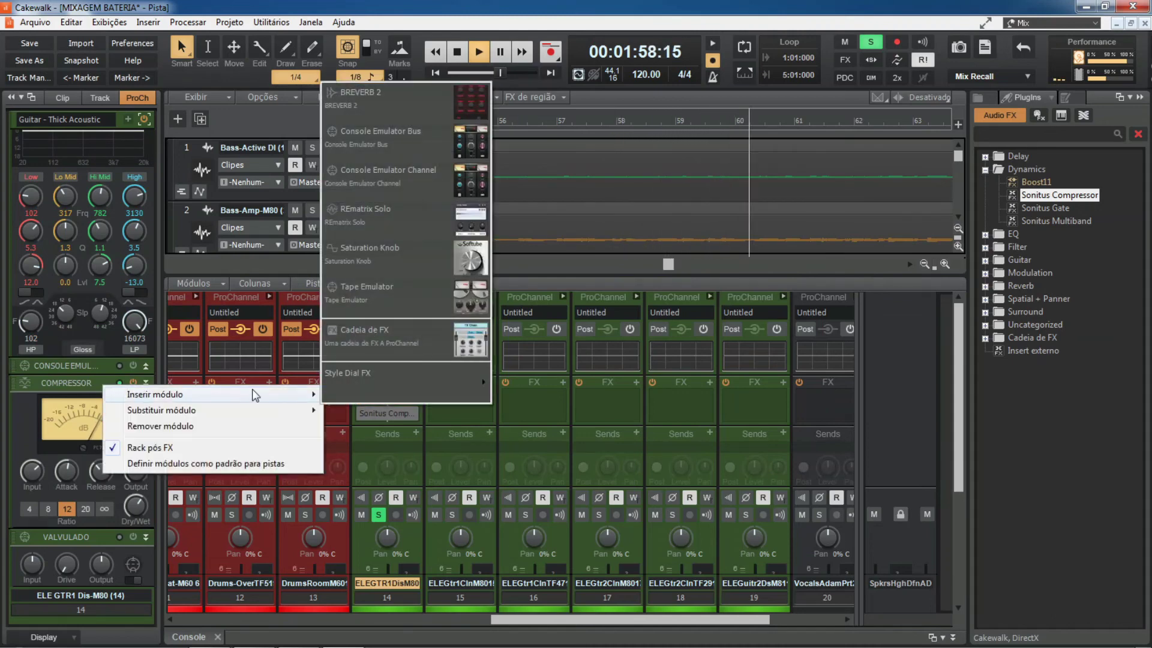
mouse_move(333, 379)
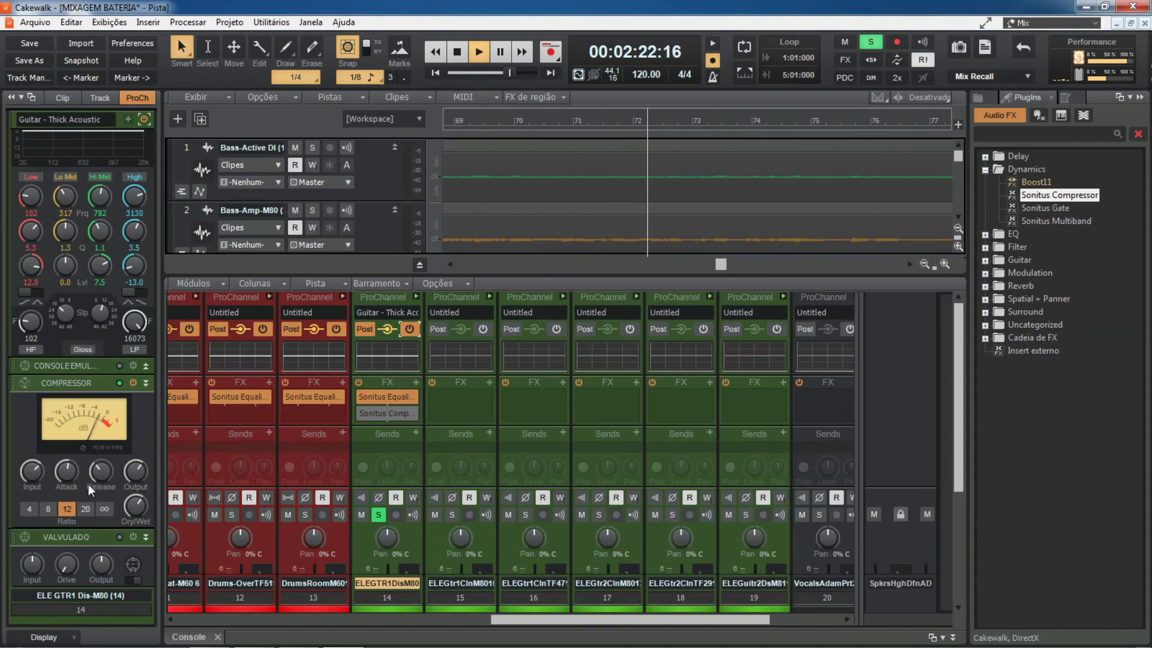
Step: Adjust the ProChannel compressor's Dry/Wet mix during playback and stop the track
mouse_move(32, 471)
scroll(32, 472, "up", 2)
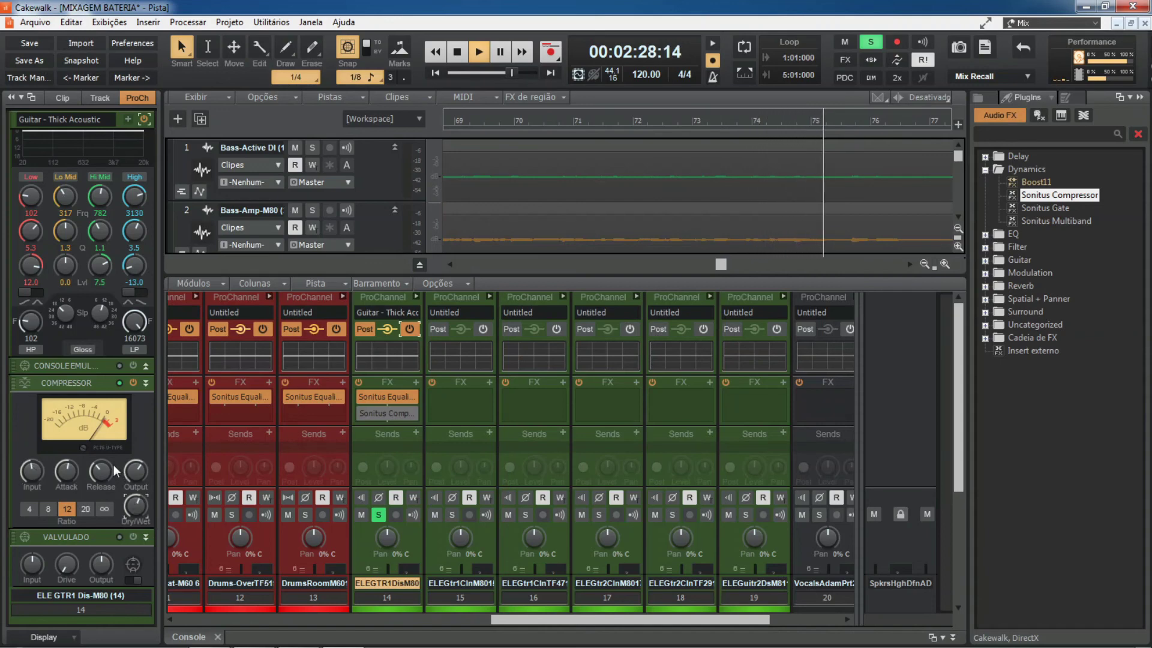
mouse_move(117, 470)
key("space")
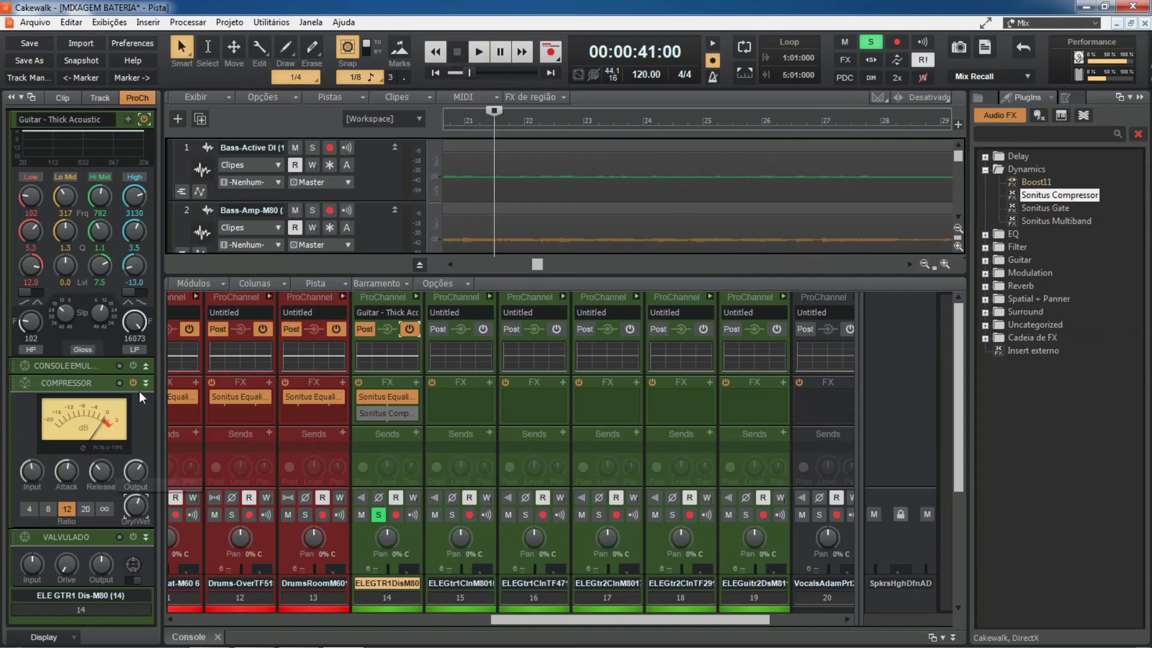